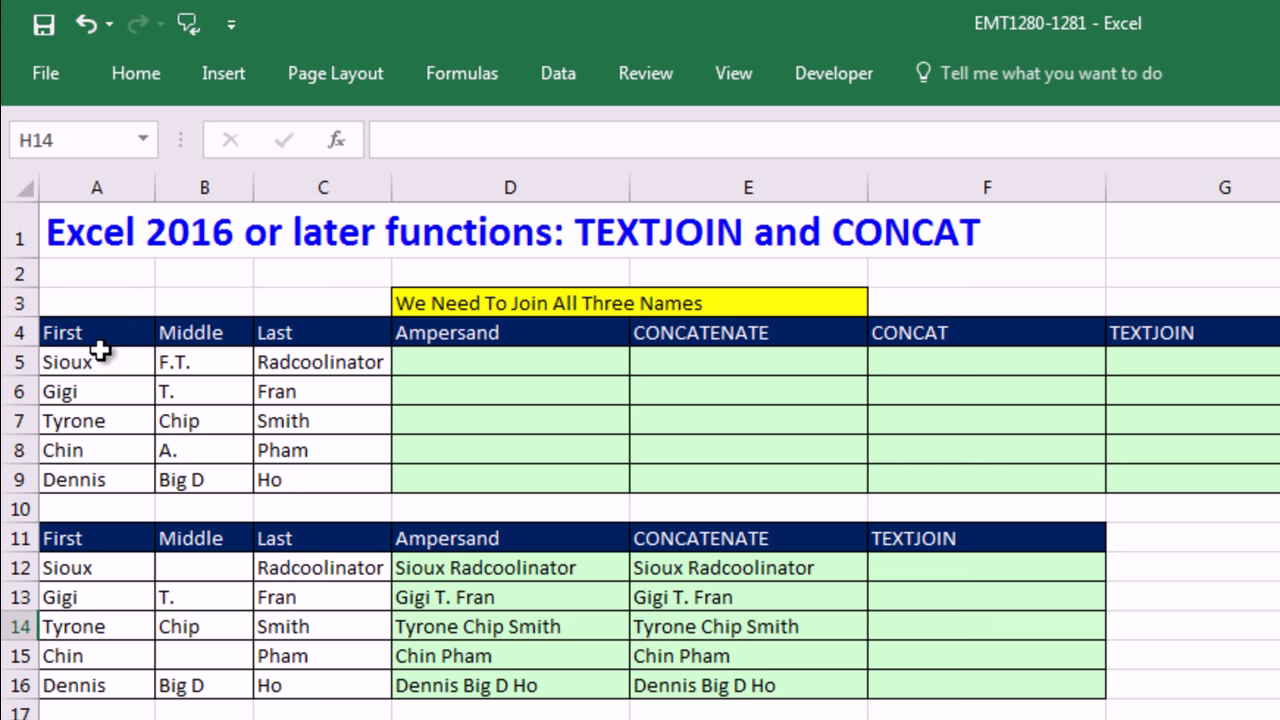
Step: Enter =A5&" "&B5&" "&C5 in D5 to join the three name parts, and fill the formula down to D9
left_click(441, 362)
type("=")
key("Left")
key("Left")
key("Left")
type("&")
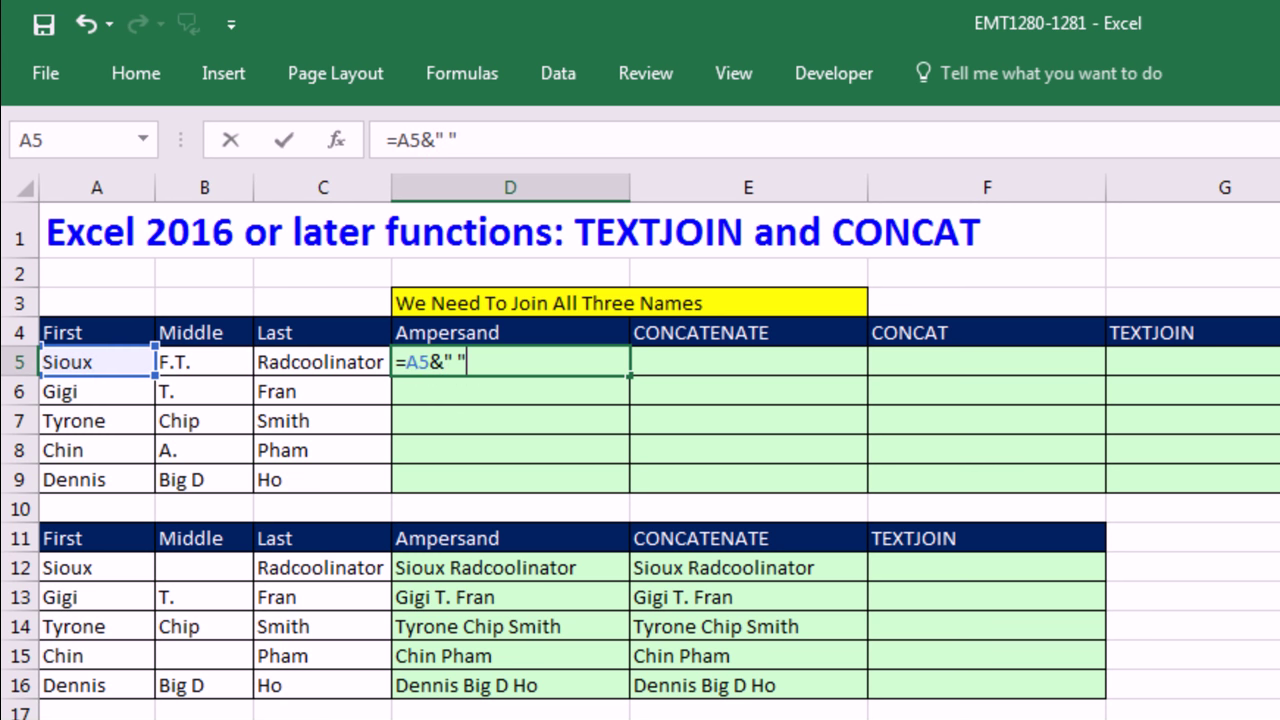
left_click(204, 361)
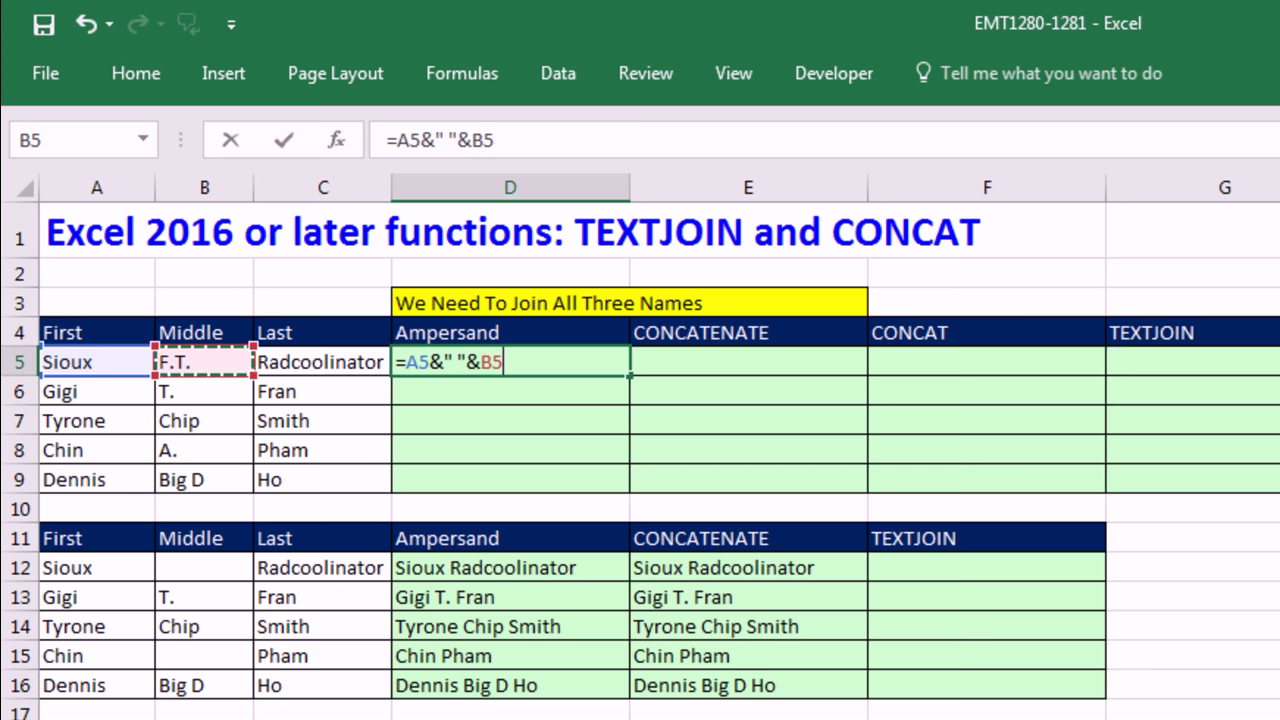
type("&")
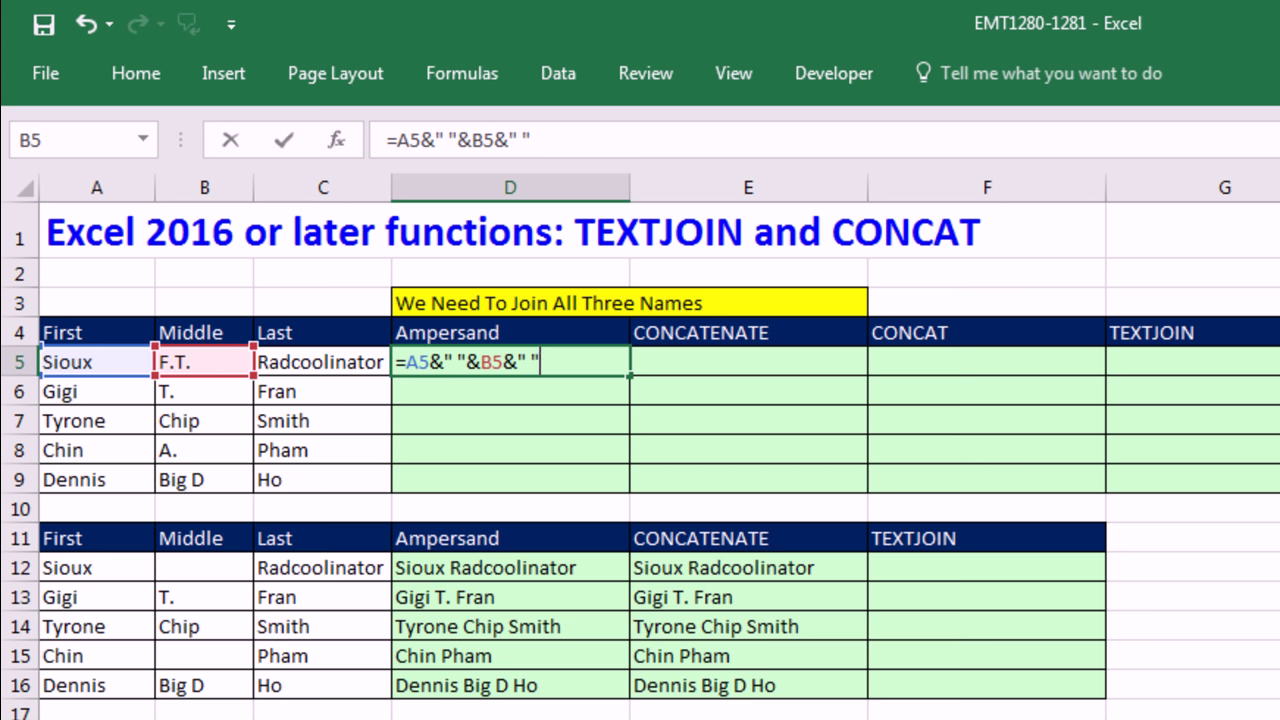
type("\" \"&")
left_click(388, 362)
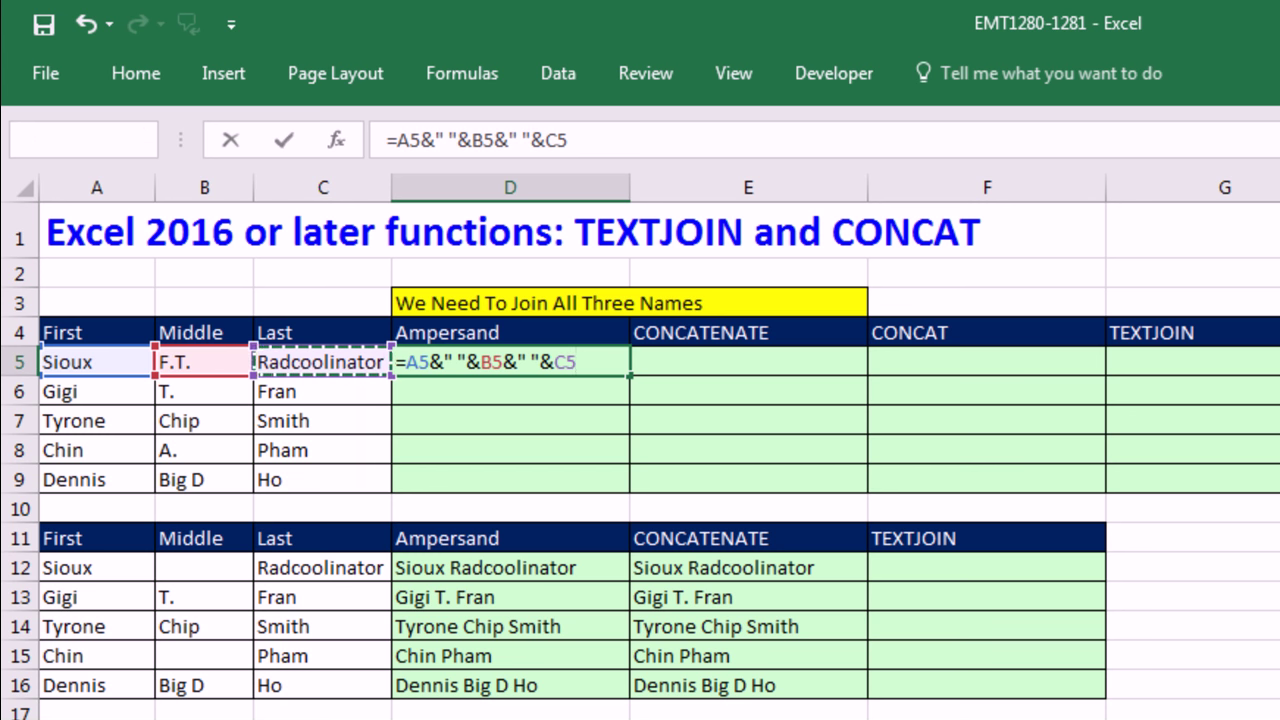
key("ctrl+Return")
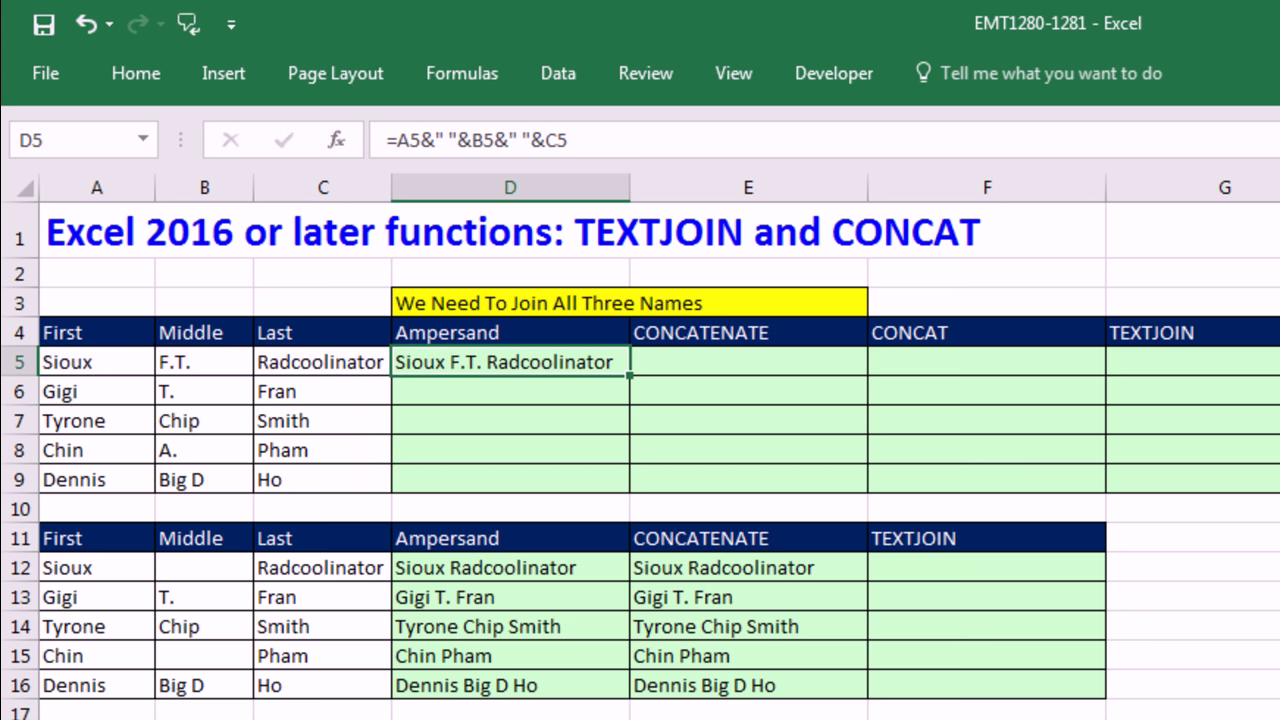
double_click(634, 376)
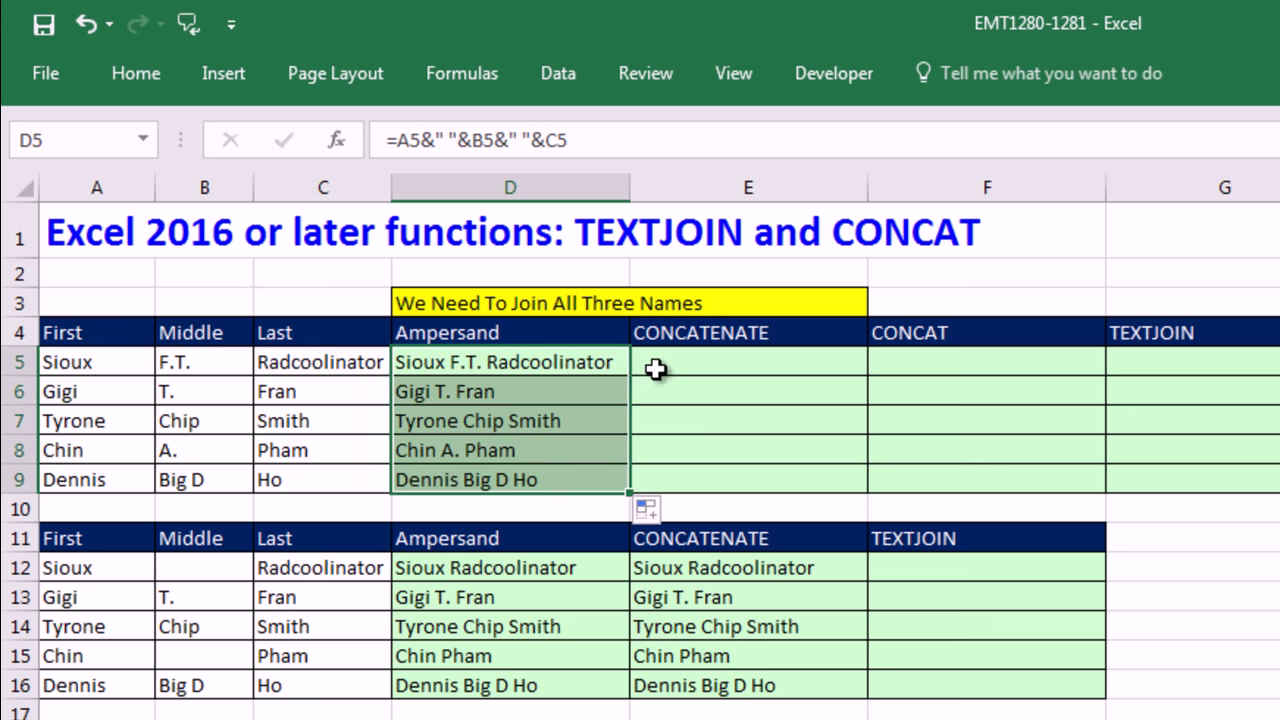
Step: Start a CONCATENATE formula in E5 and open its Function Arguments dialog, keeping row 5 uncovered
left_click(657, 366)
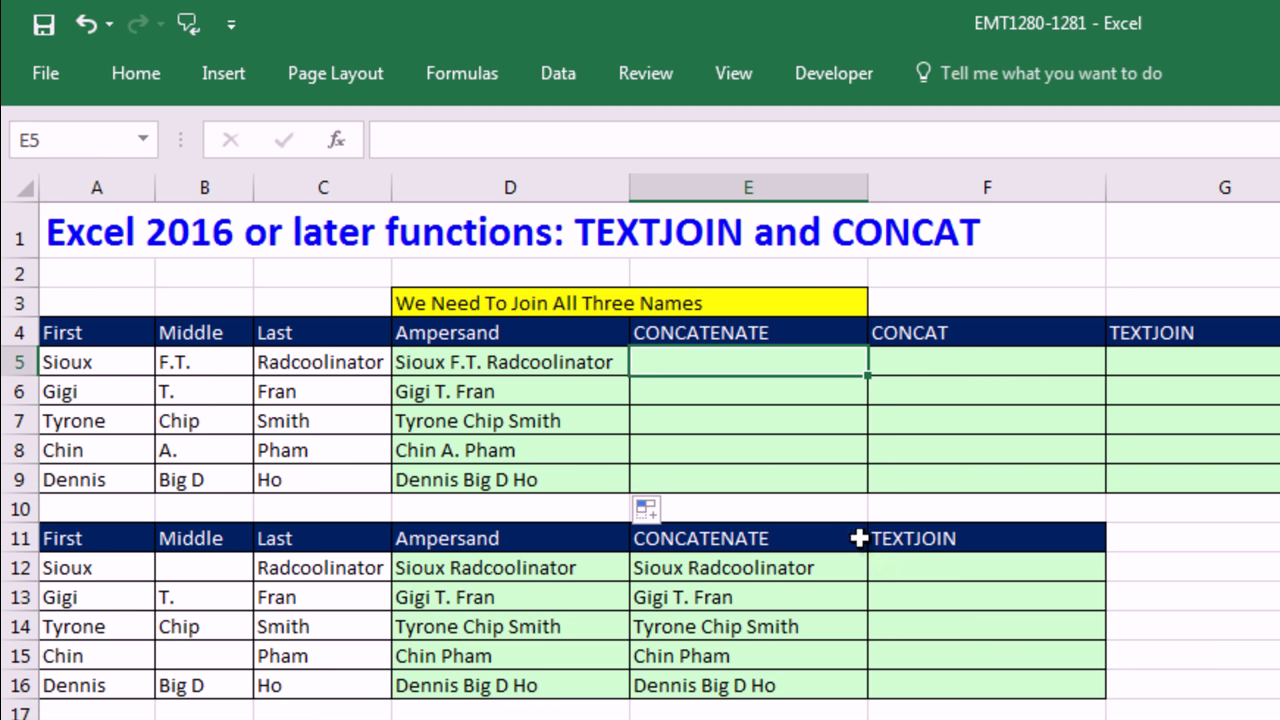
type("=con")
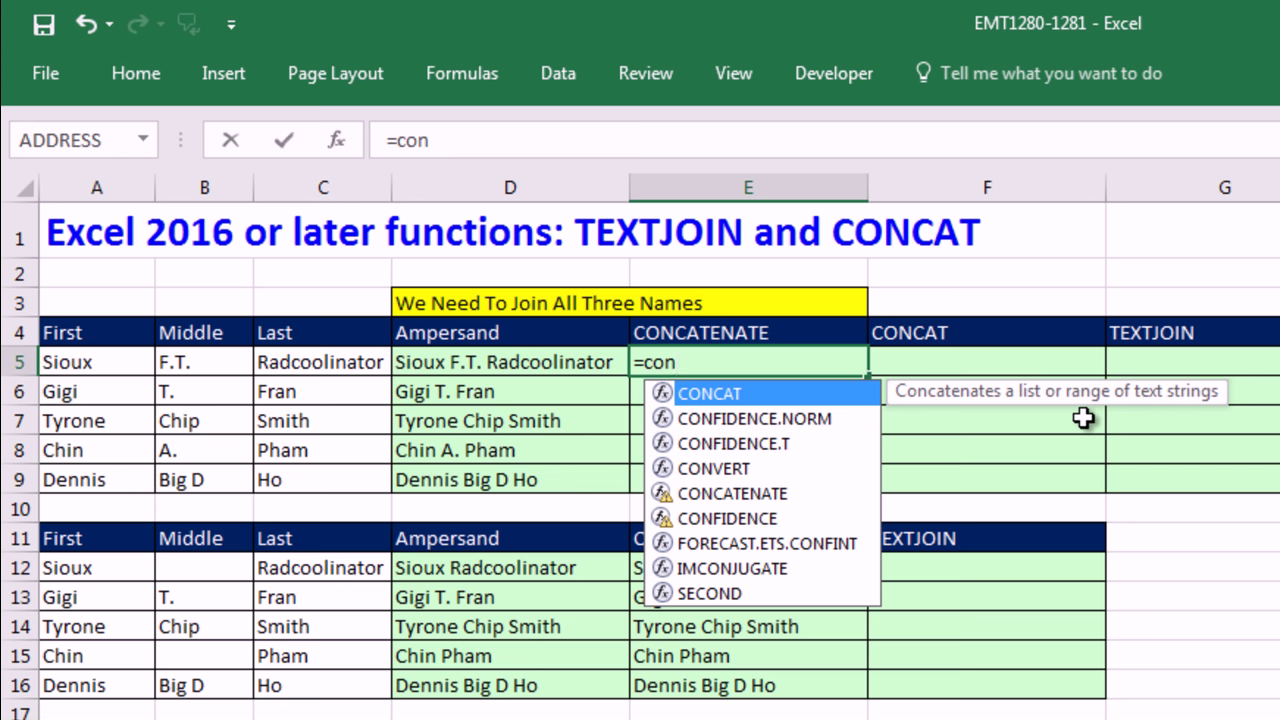
left_click(757, 495)
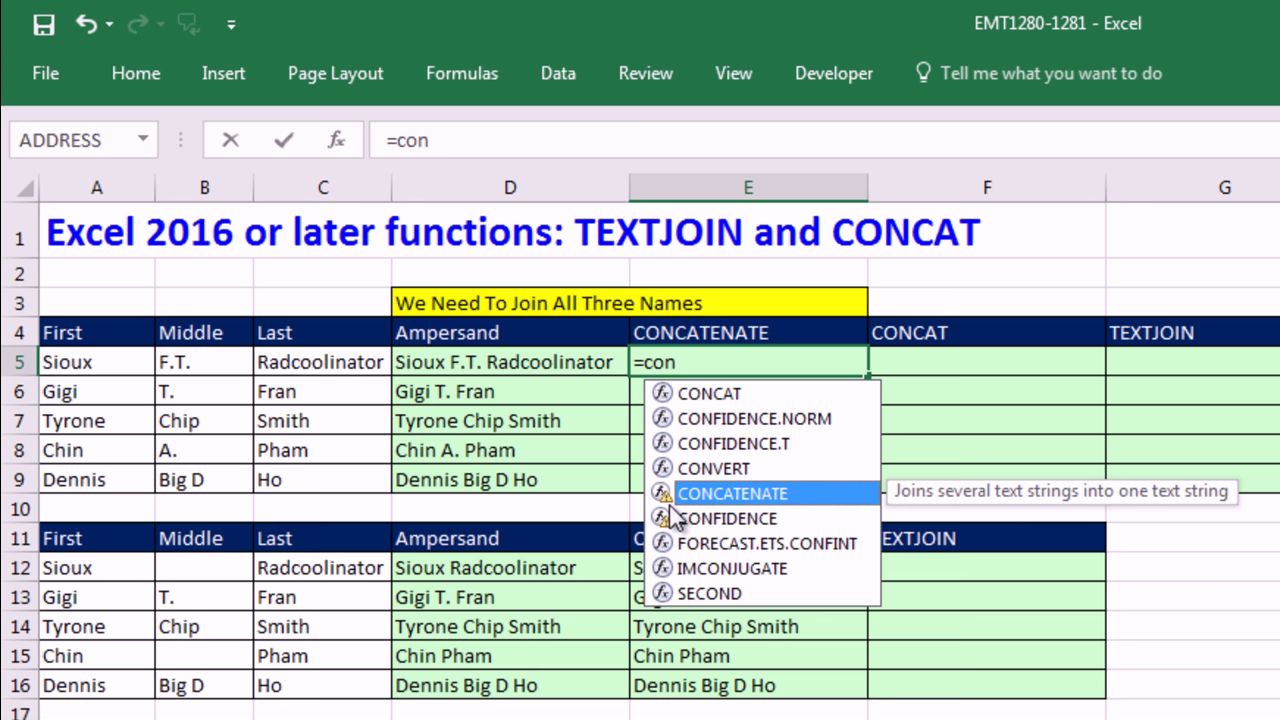
left_click(720, 398)
double_click(722, 494)
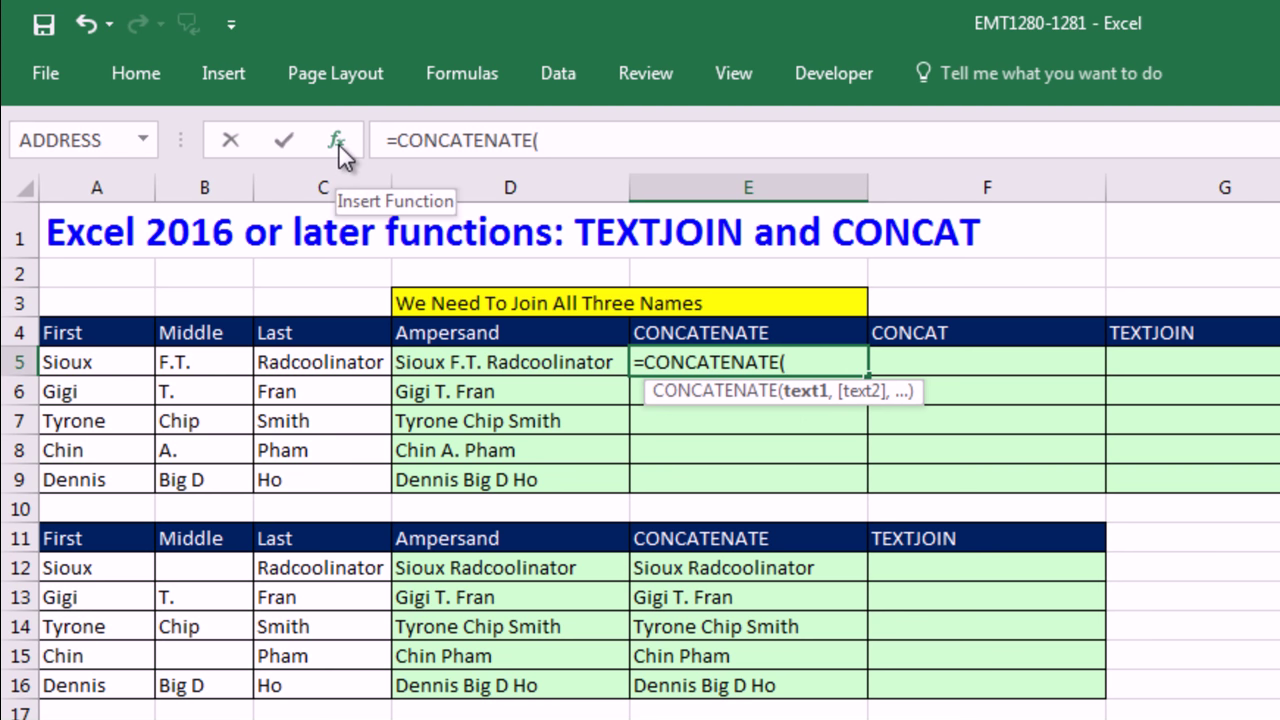
key("ctrl+F3")
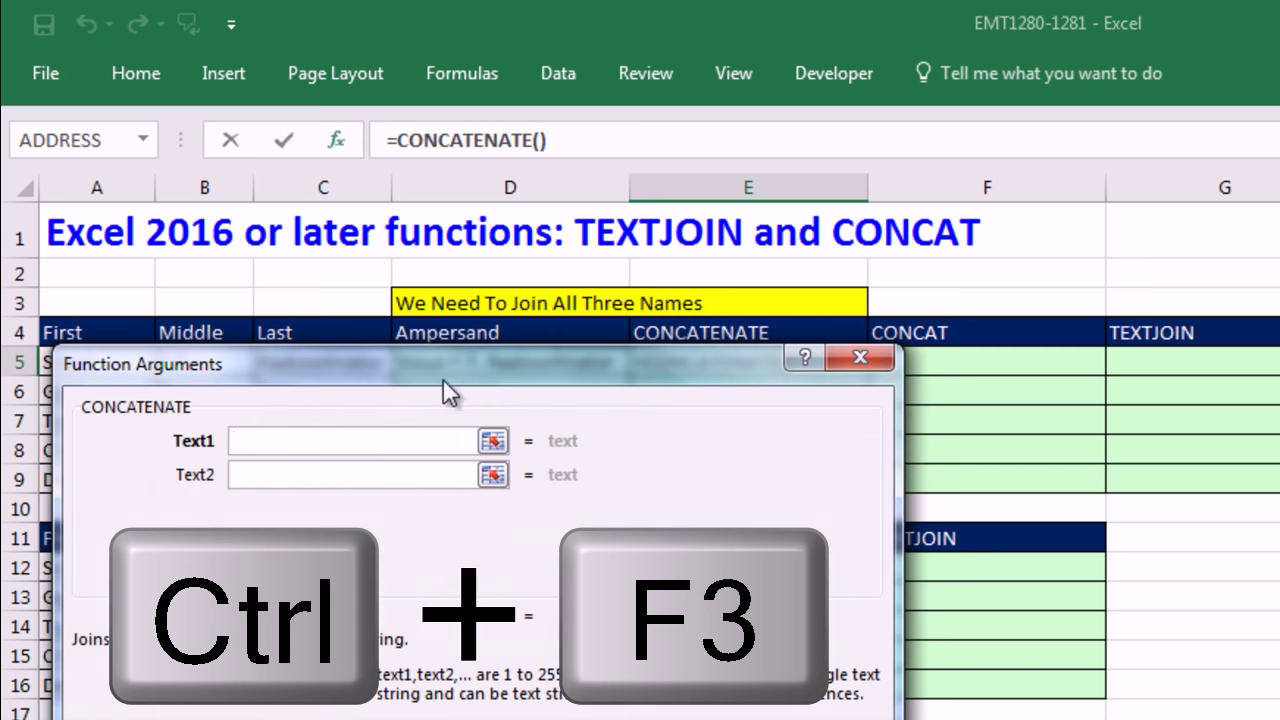
left_click_drag(429, 369, 521, 418)
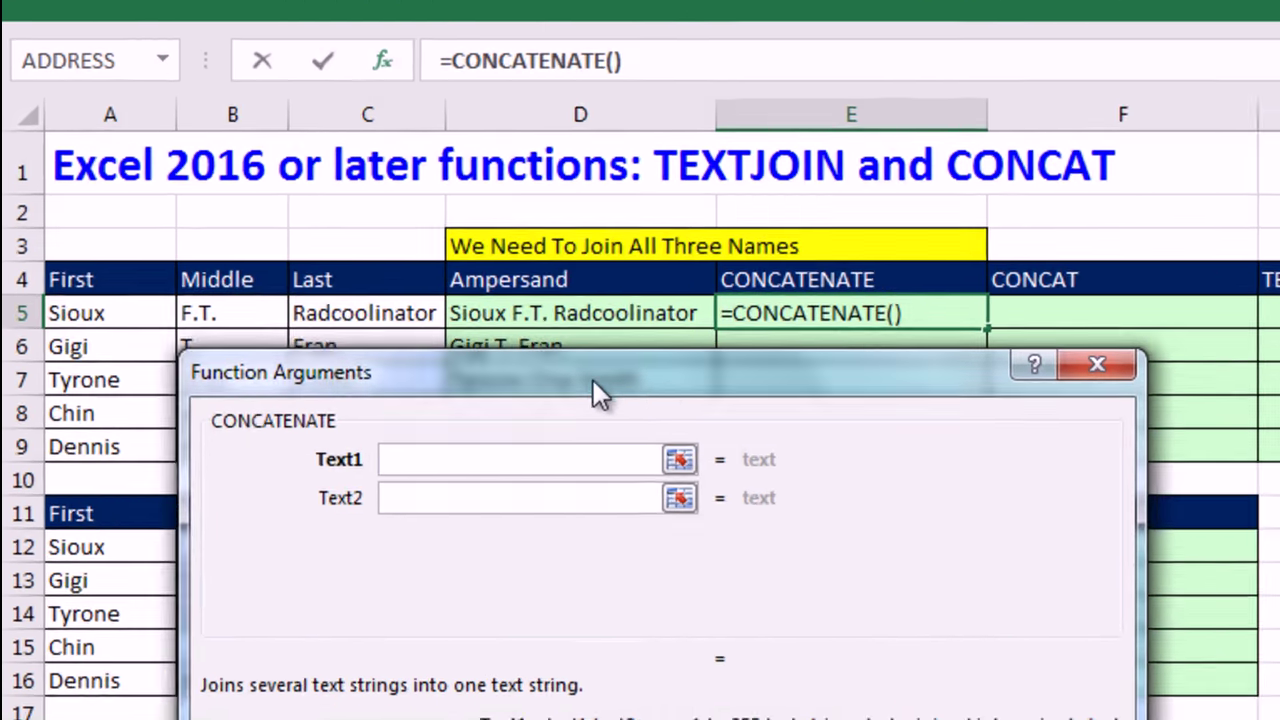
left_click_drag(593, 380, 539, 392)
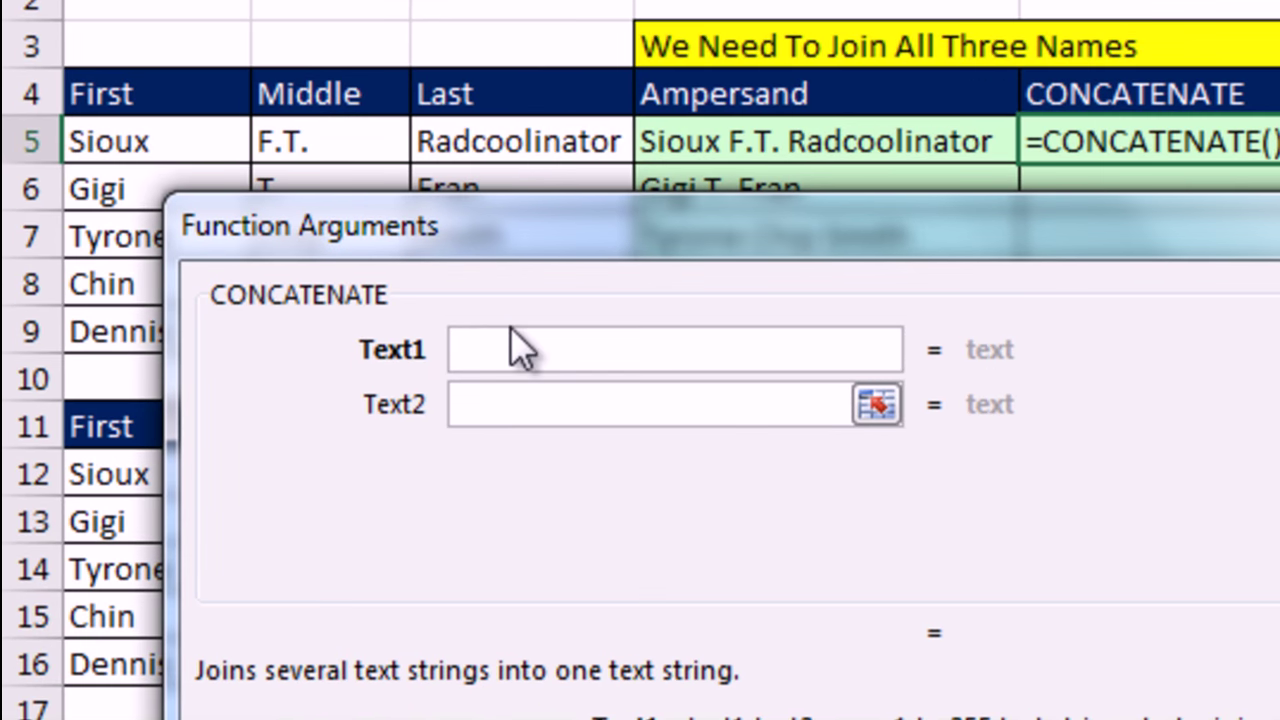
Step: Set the CONCATENATE arguments to A5, " ", B5, " " and C5, and fill the finished formula down to E9
left_click(171, 143)
key("Tab")
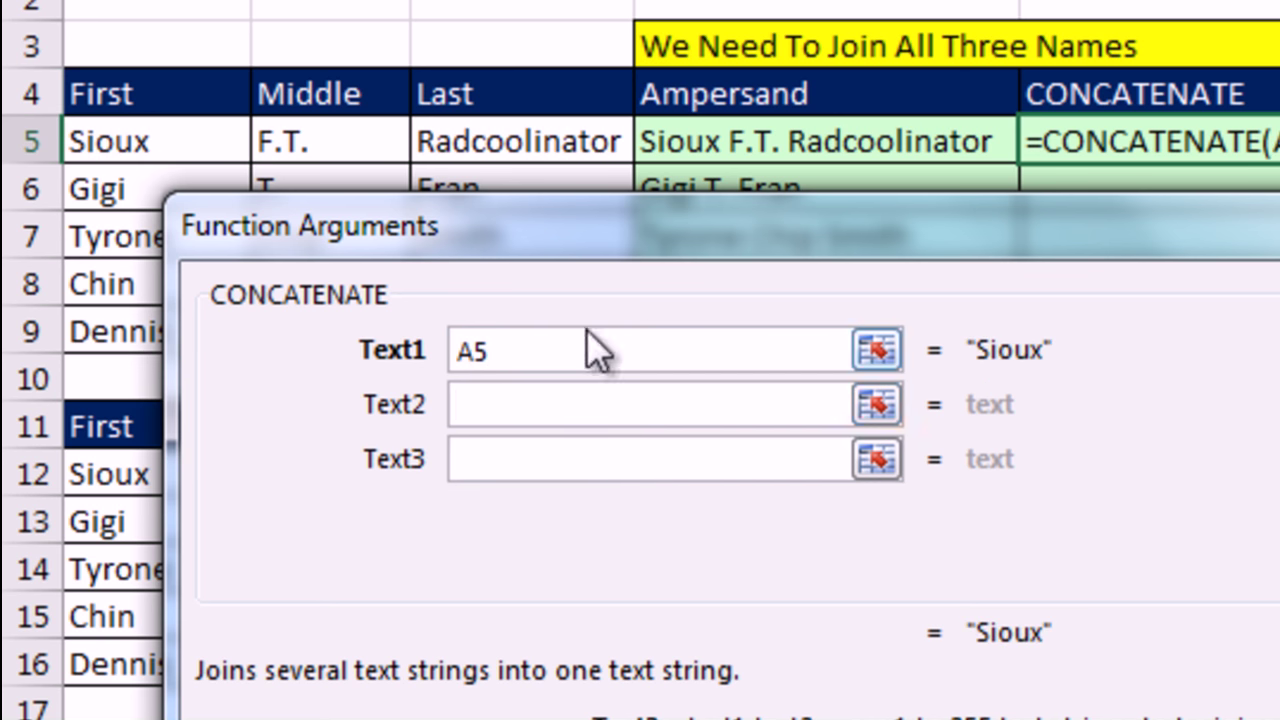
left_click(646, 396)
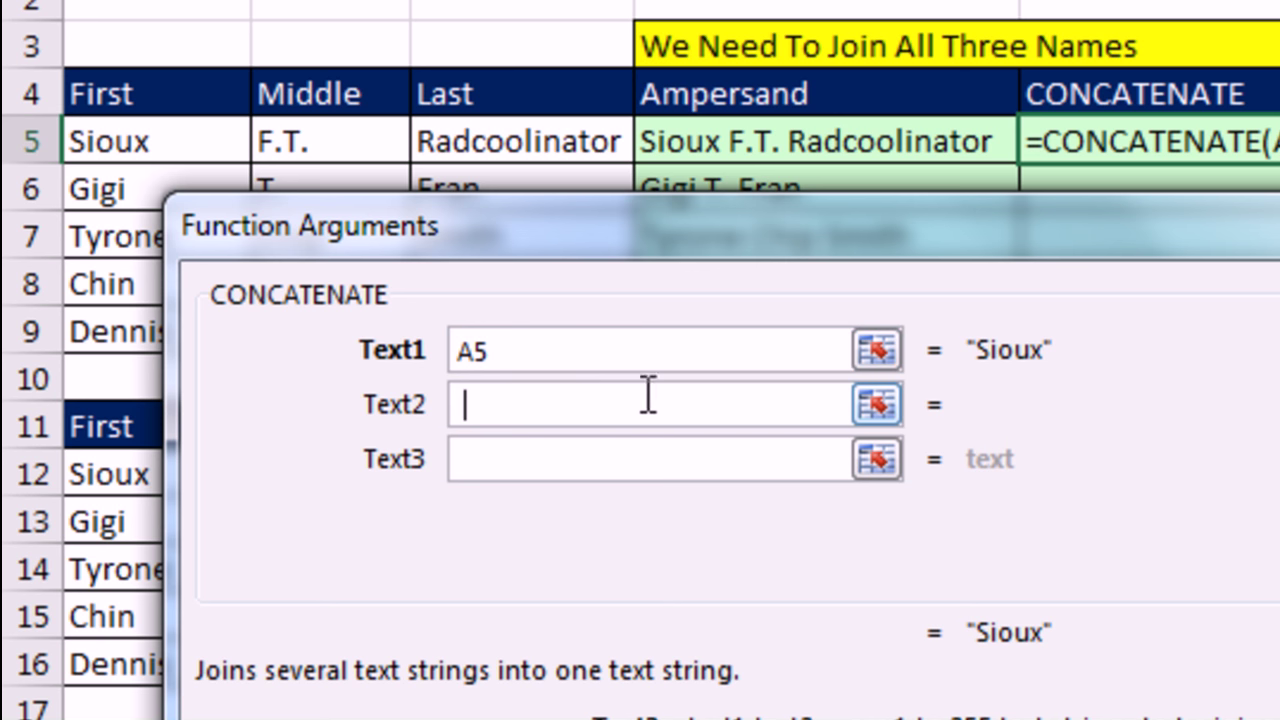
type("\" \"")
key("Tab")
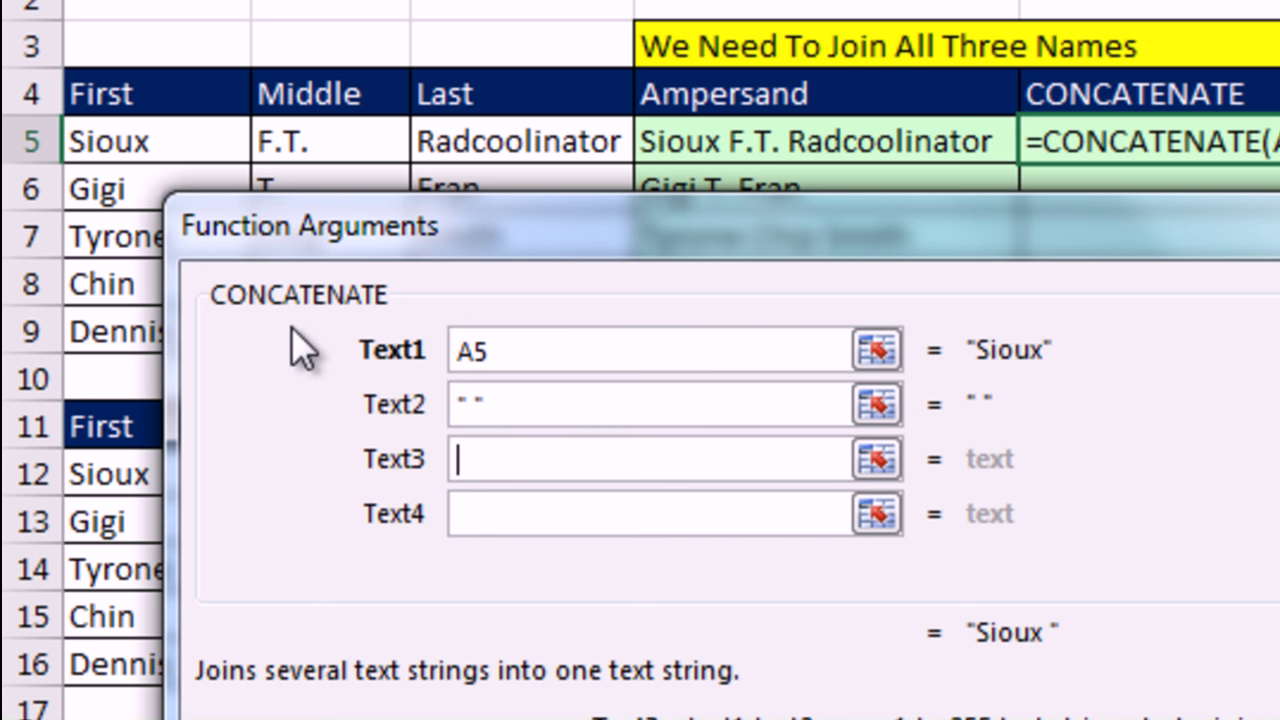
left_click(315, 148)
key("Tab")
type("\" \"")
key("Tab")
left_click(503, 140)
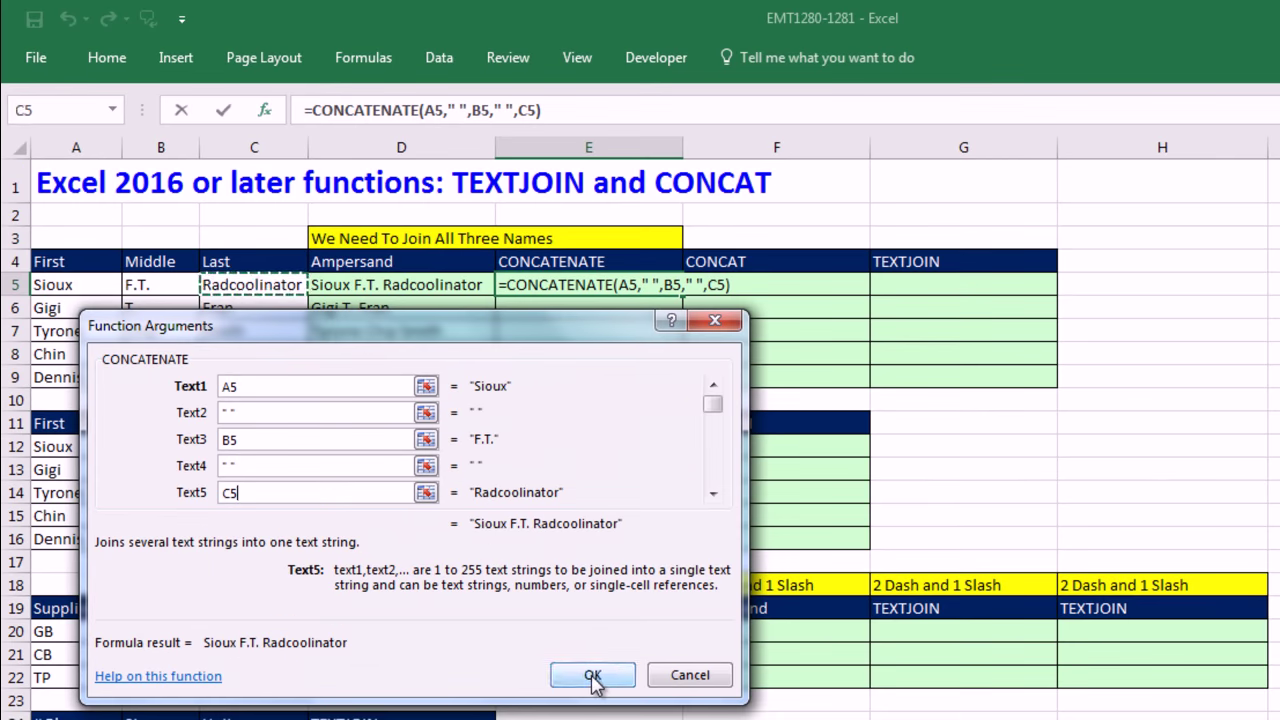
left_click(1279, 719)
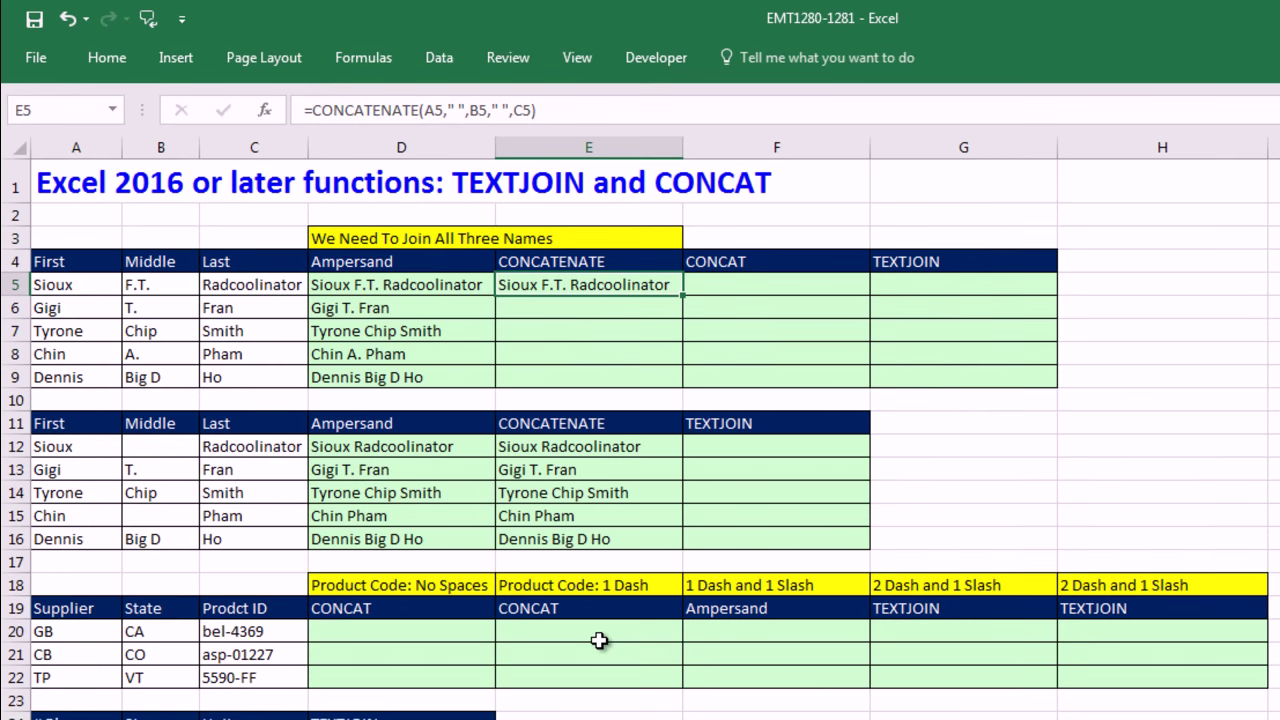
double_click(682, 295)
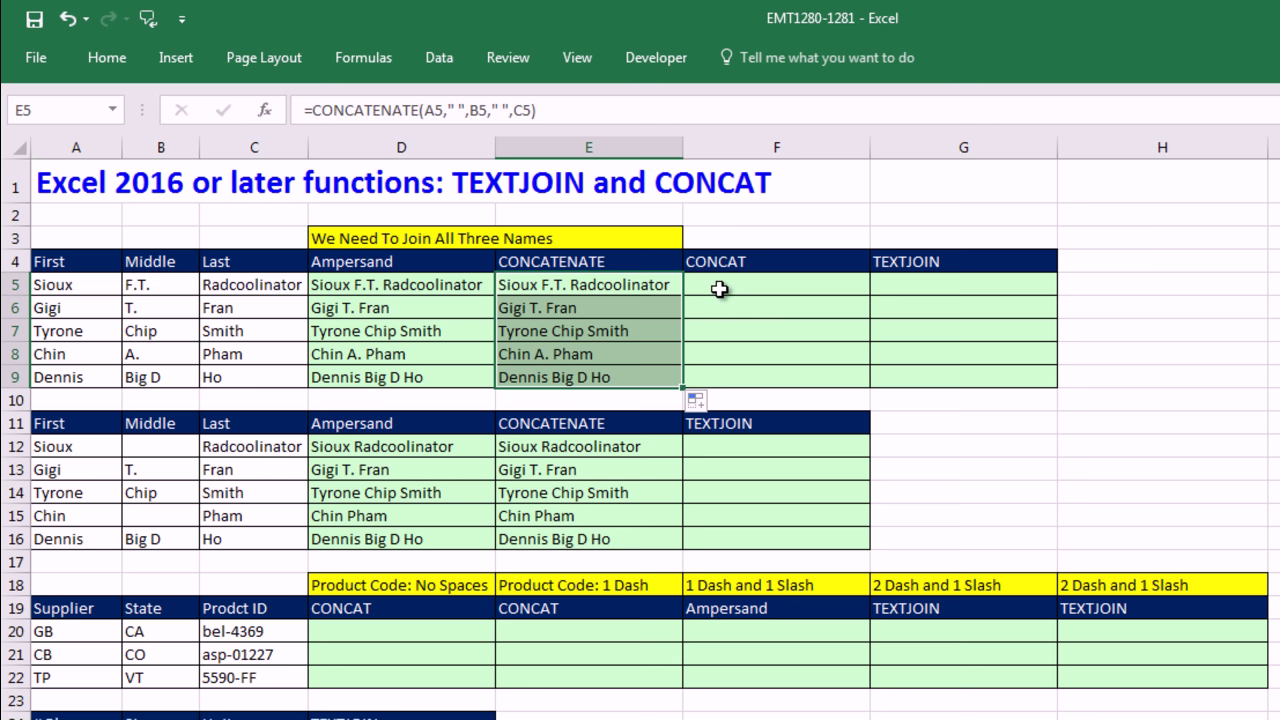
Step: Start a CONCAT formula in F5 with A5 as its first text and open the Function Arguments dialog
left_click(724, 289)
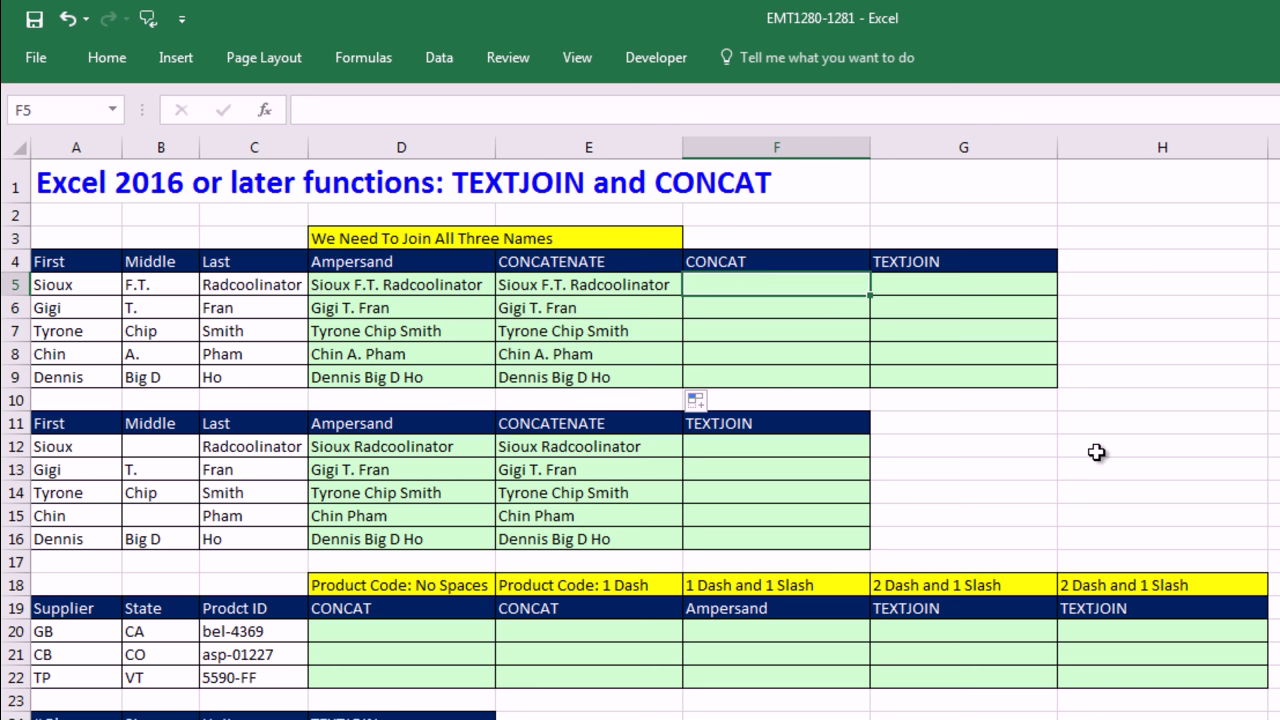
type("=con")
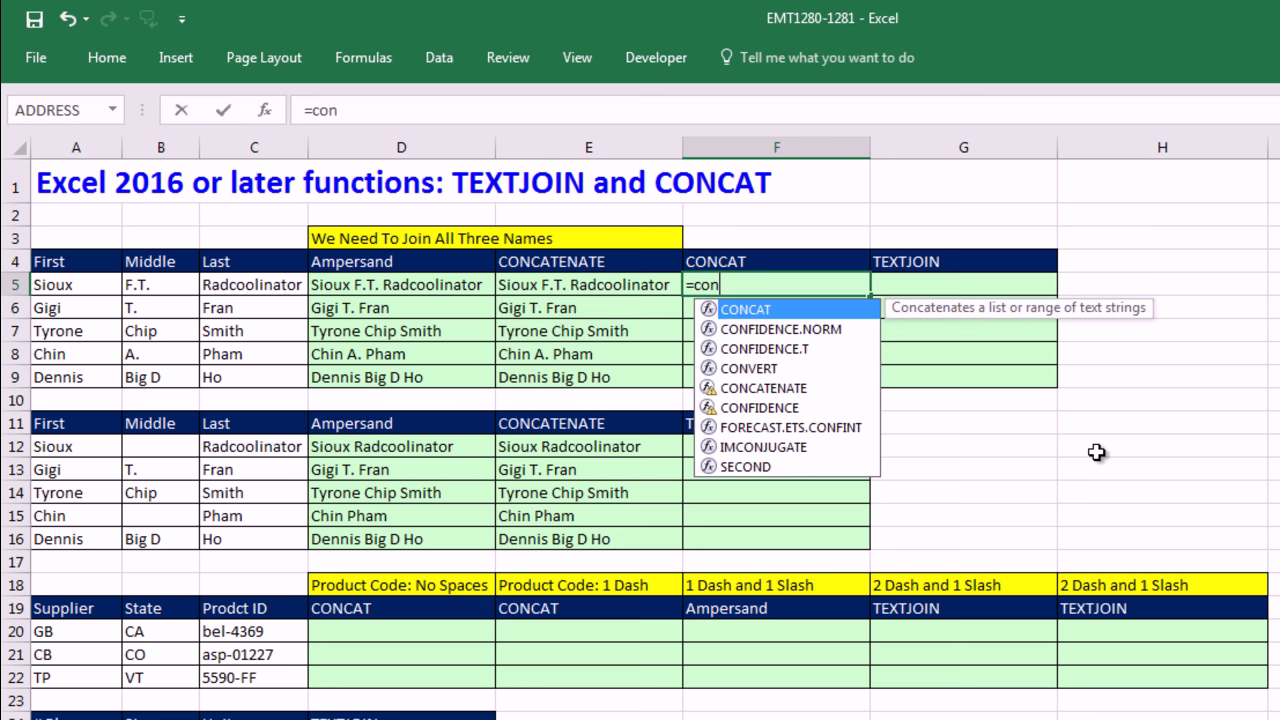
key("Tab")
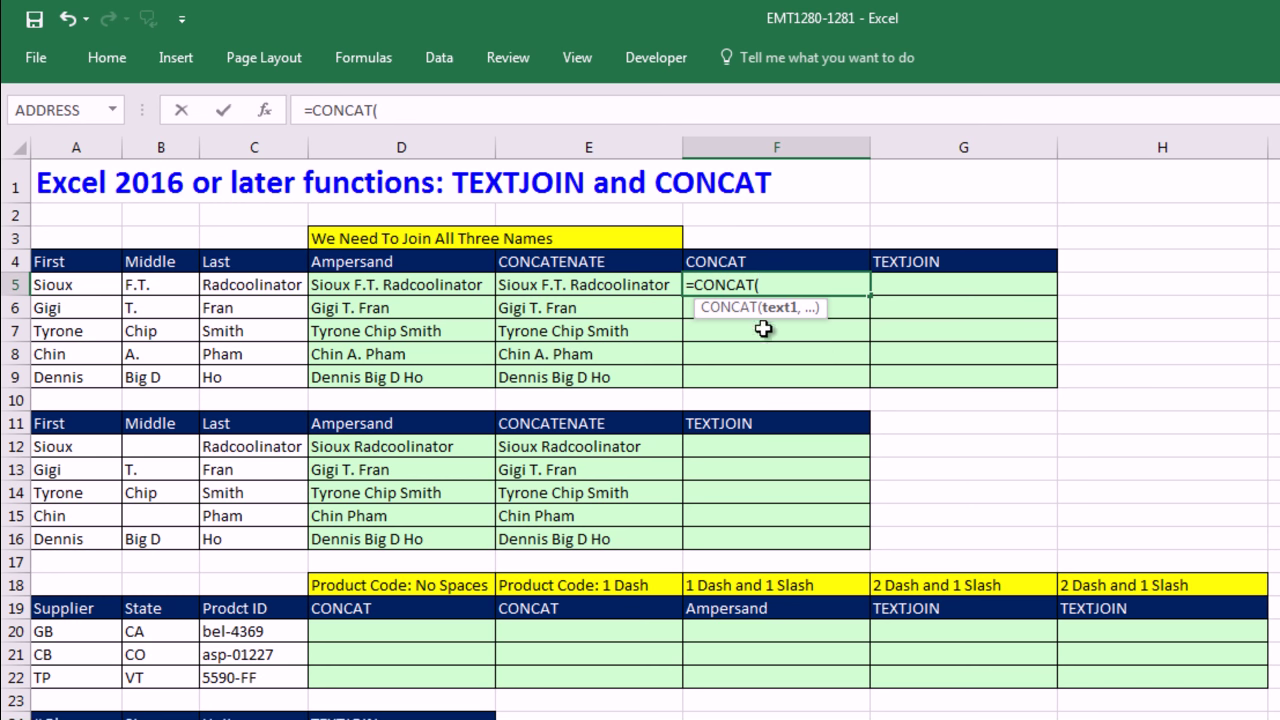
mouse_move(60, 284)
left_mouse_down()
mouse_move(251, 286)
mouse_move(57, 287)
left_mouse_up()
left_click(140, 287)
key("Right")
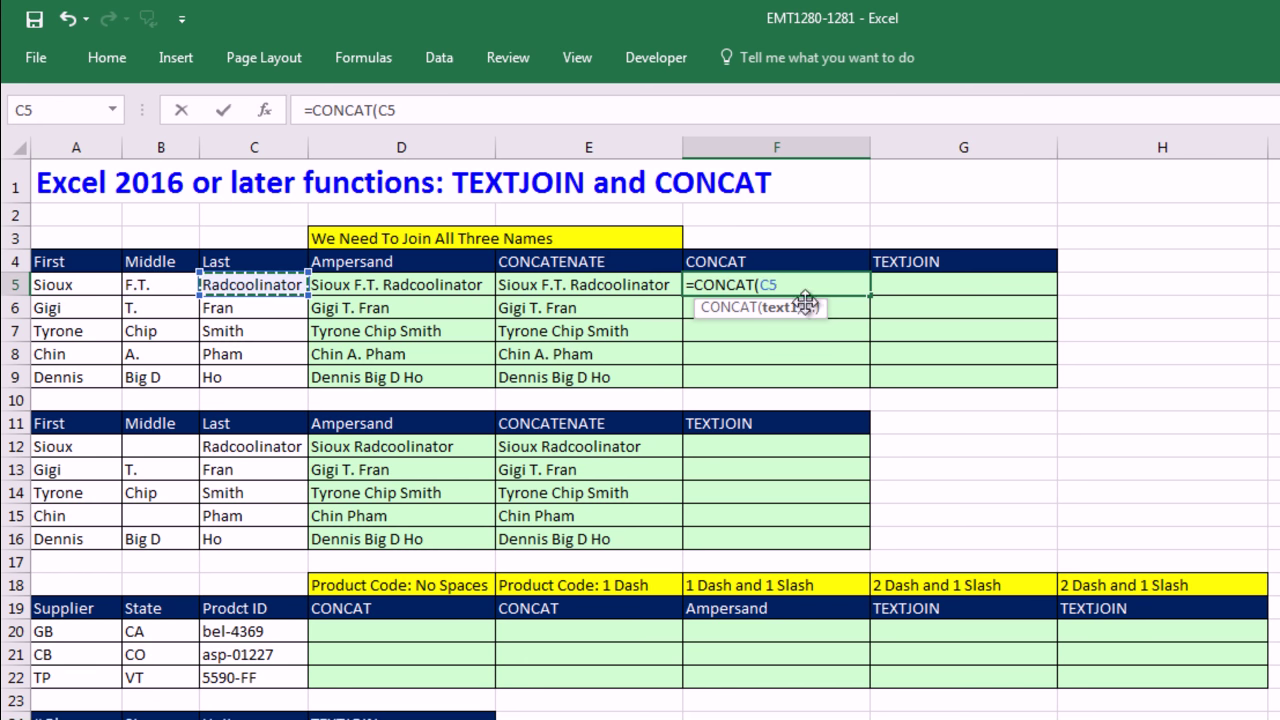
key("Left")
key("Left")
key("shift+F3")
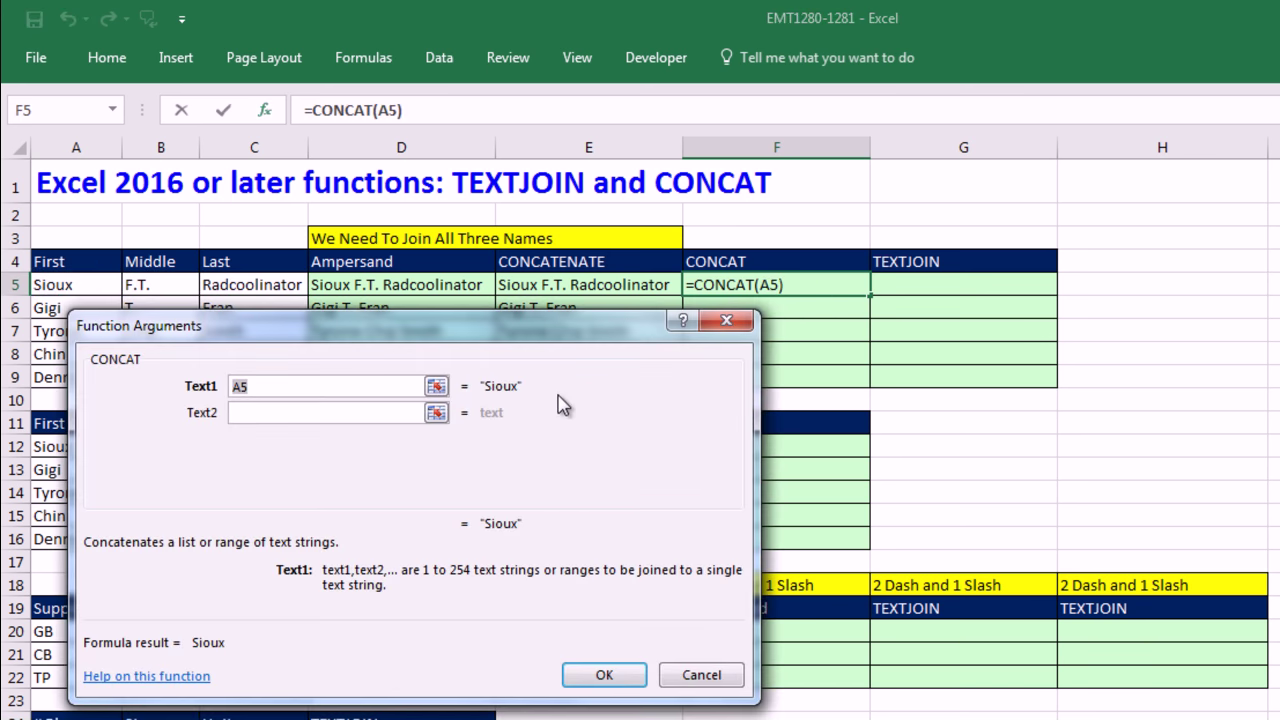
Step: Add " ", B5, " " and C5 as the remaining CONCAT arguments, and fill the finished formula down to F9
key("Tab")
type("\" \"")
key("Tab")
left_click(157, 288)
key("Tab")
type("\" \"")
key("Tab")
left_click(228, 285)
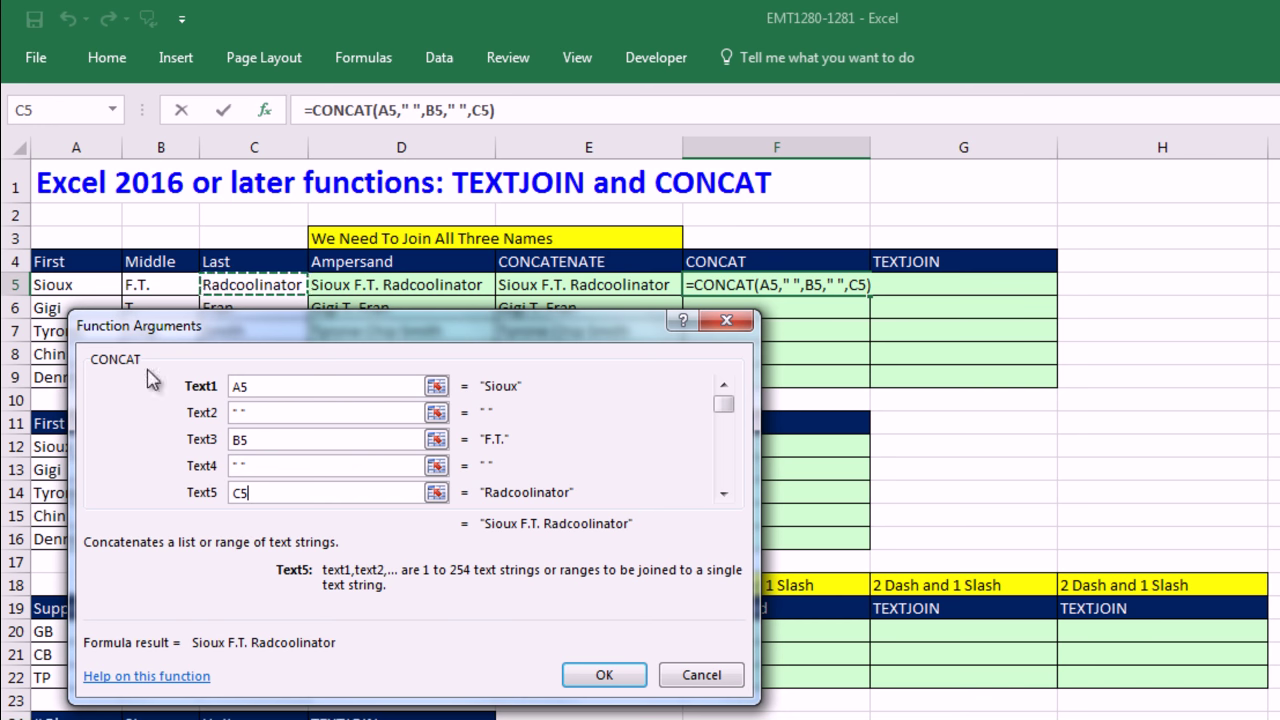
left_click(604, 675)
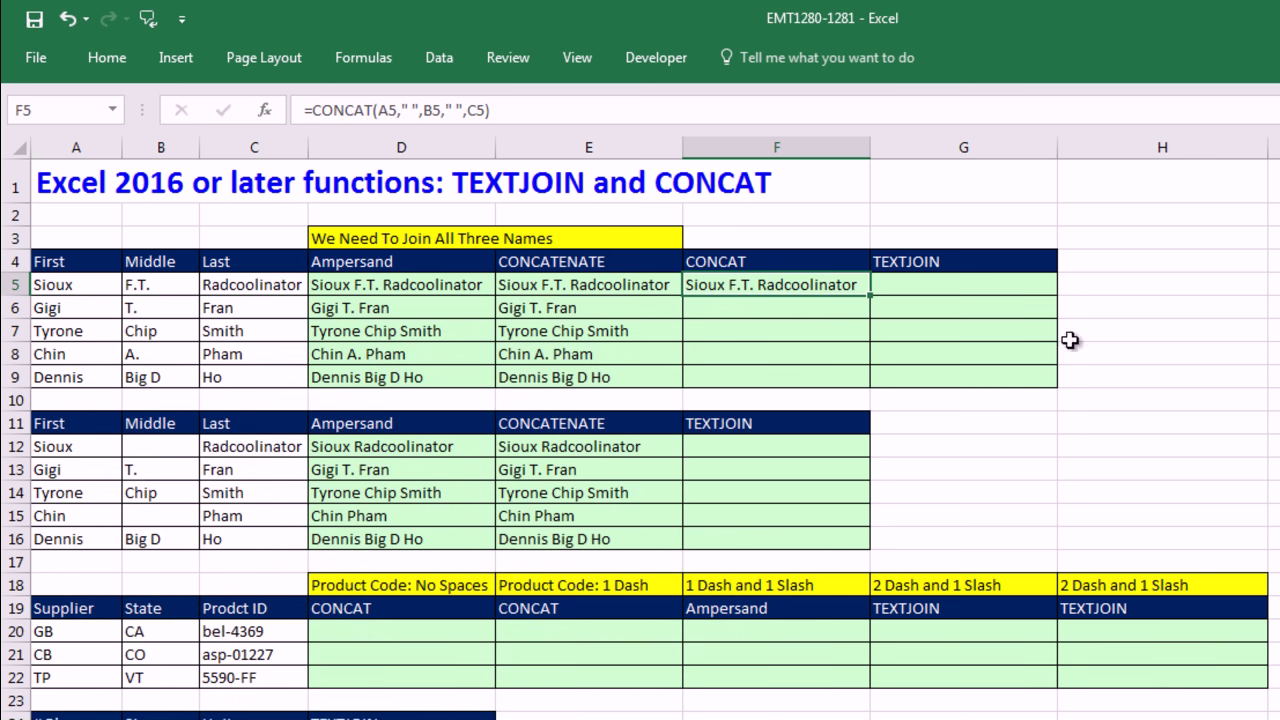
left_click(870, 293)
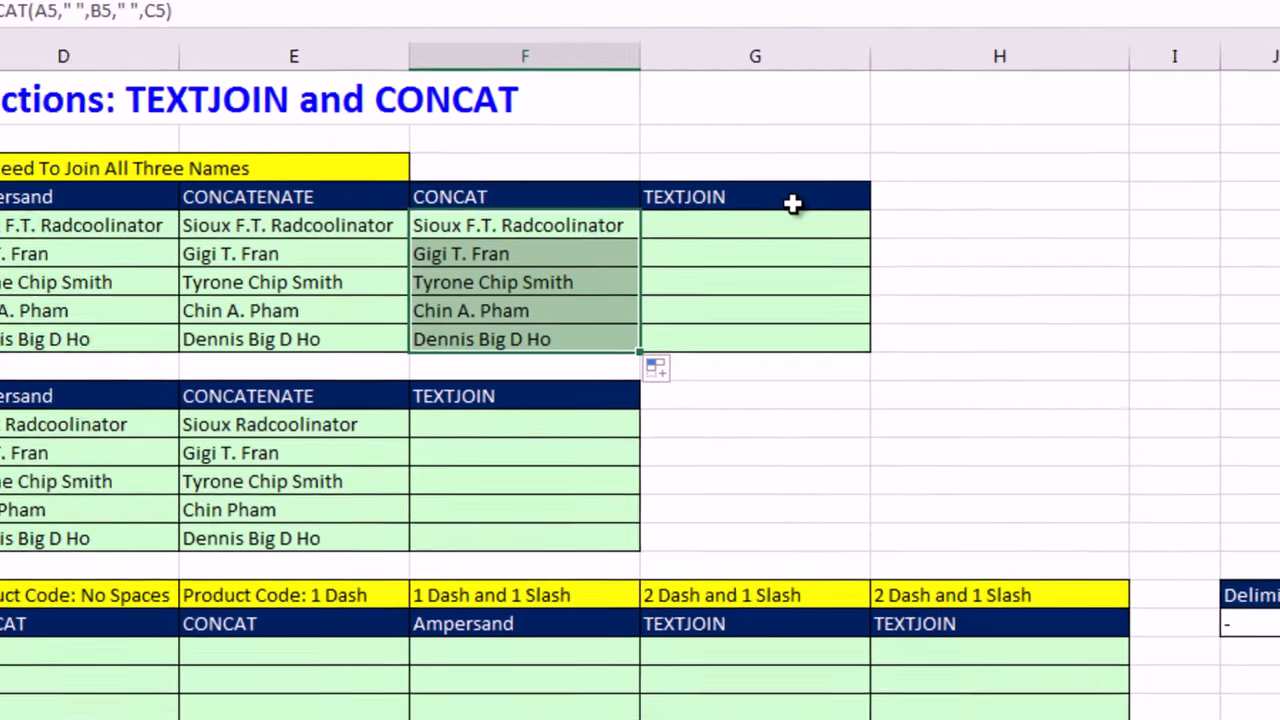
Step: Enter =TEXTJOIN(" ",1,A5:C5) in G5 to join the three name parts with spaces while ignoring empty cells
left_click(993, 265)
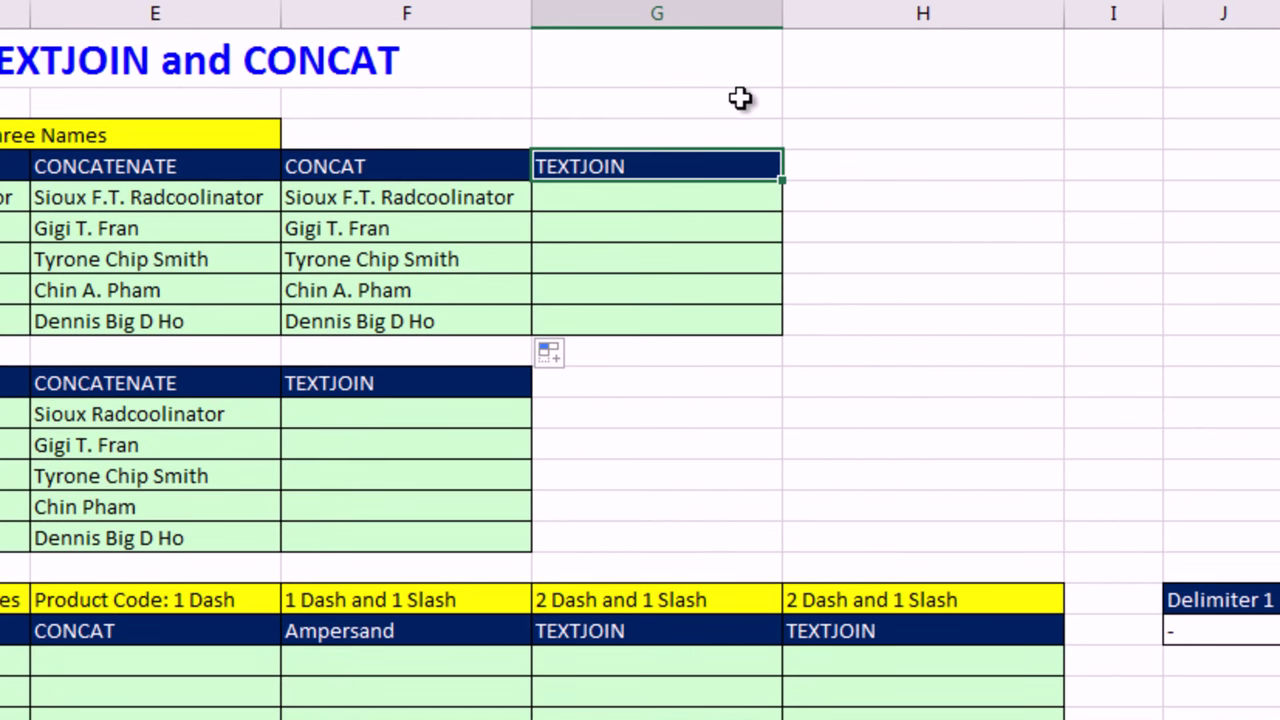
left_click(572, 200)
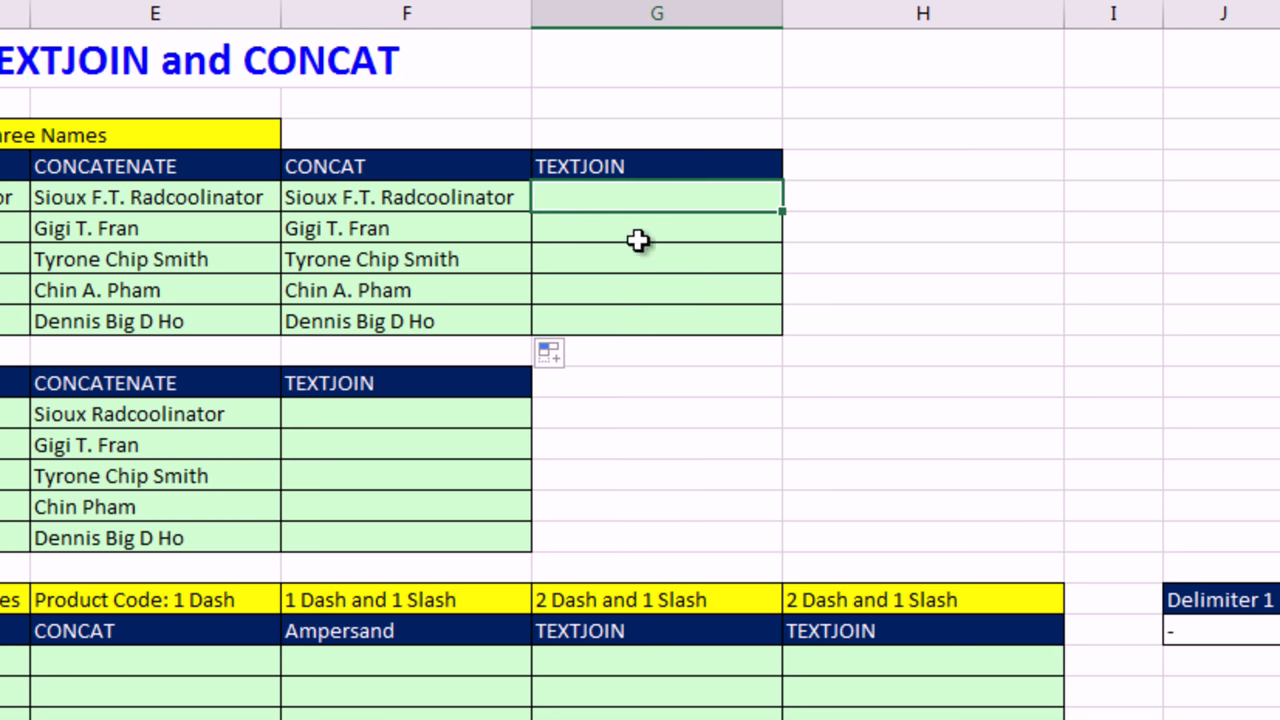
type("=textj")
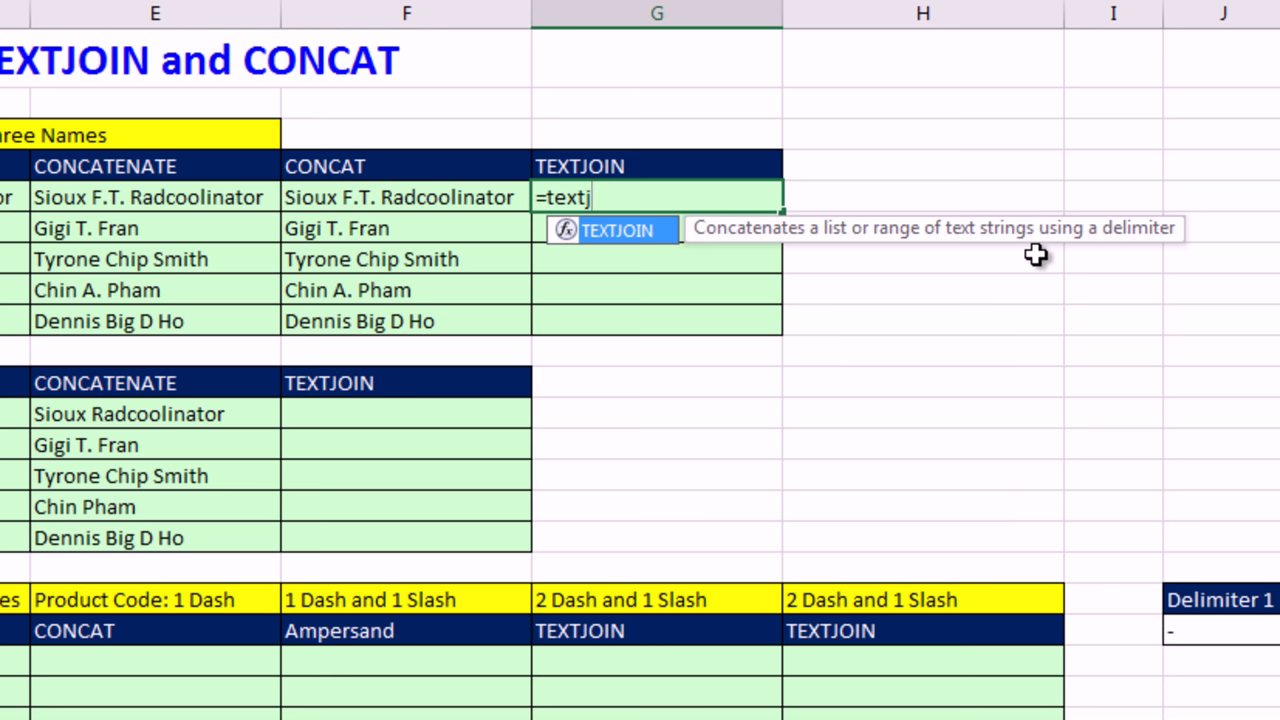
key("Tab")
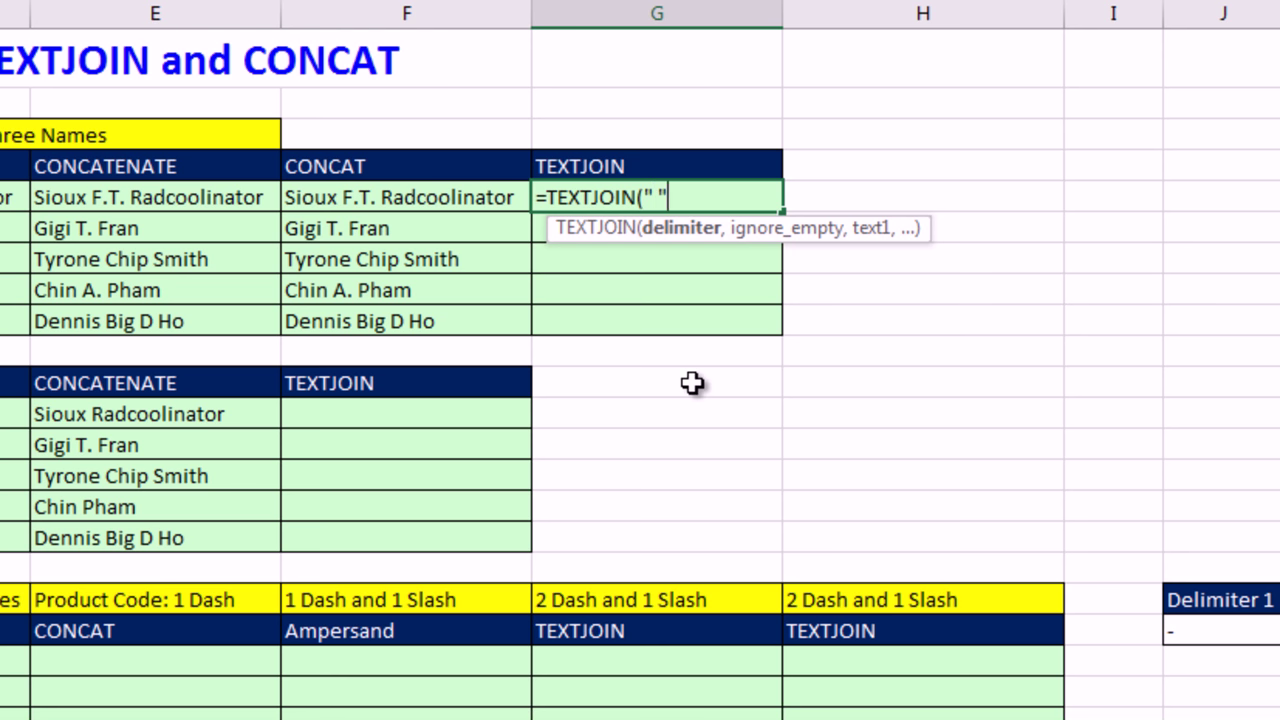
type("\" \",")
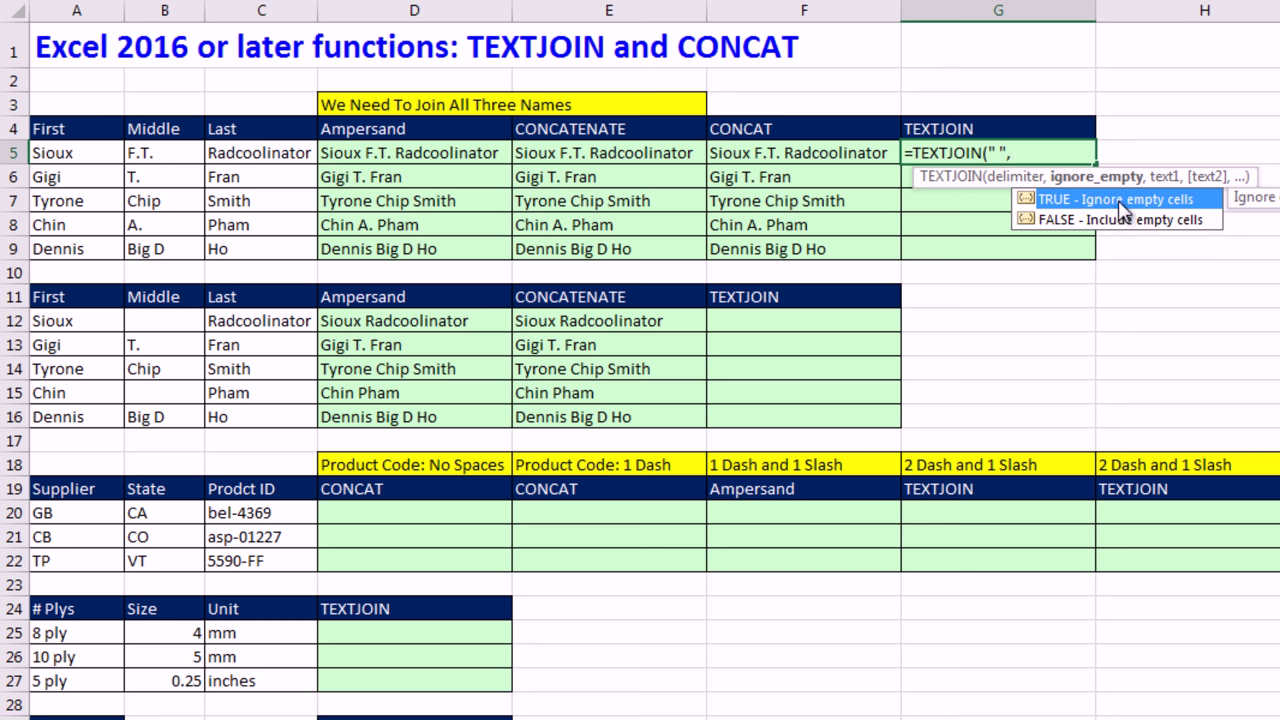
type("1,")
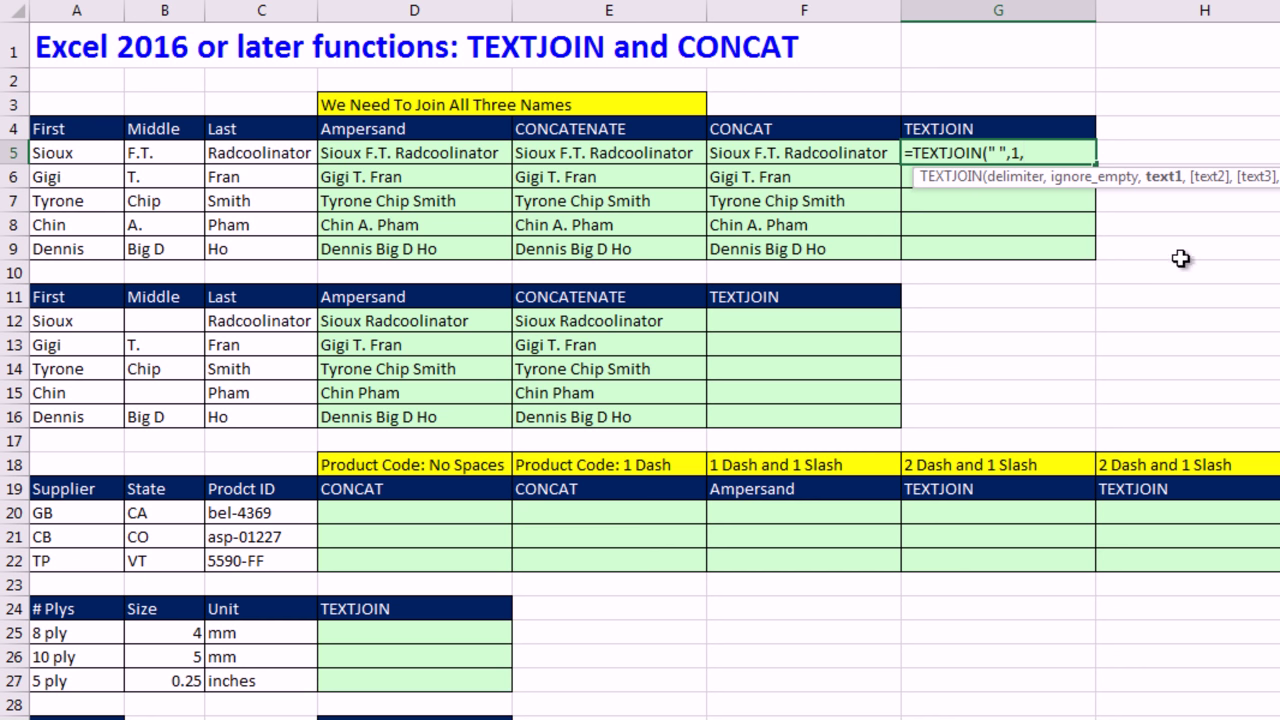
left_click(62, 152)
left_click_drag(143, 153, 251, 160)
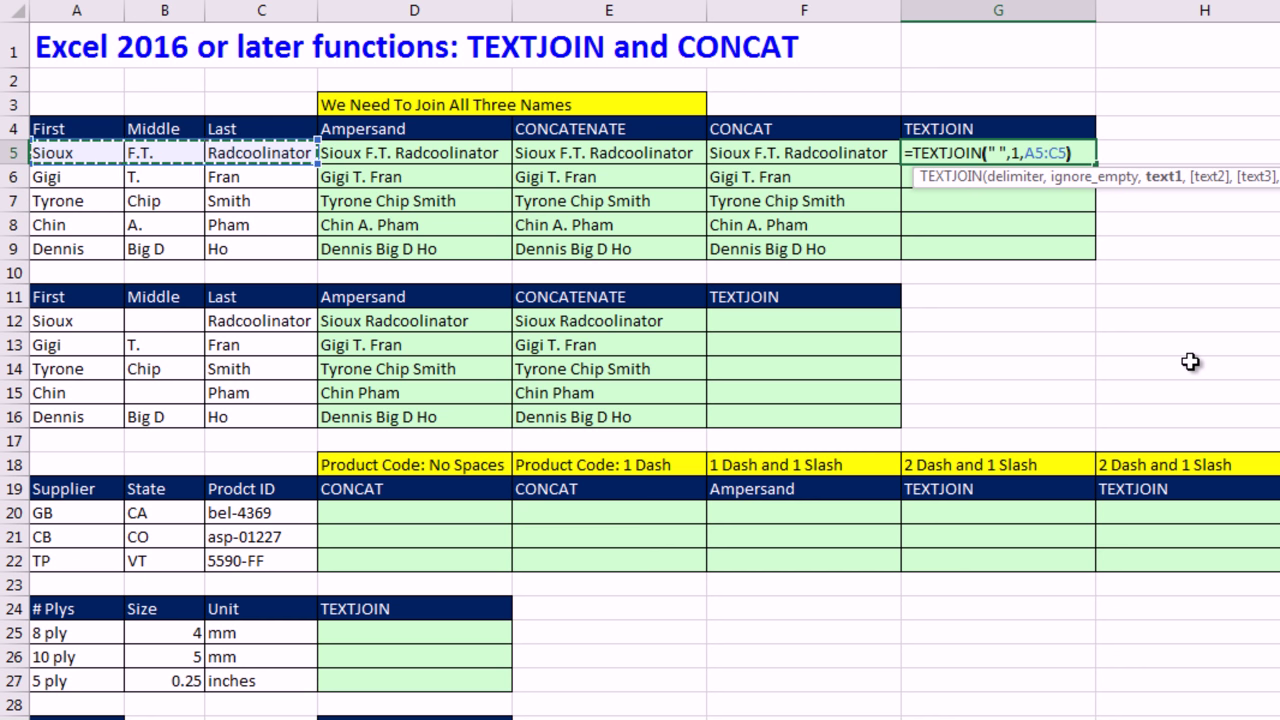
type(")")
key("ctrl+Return")
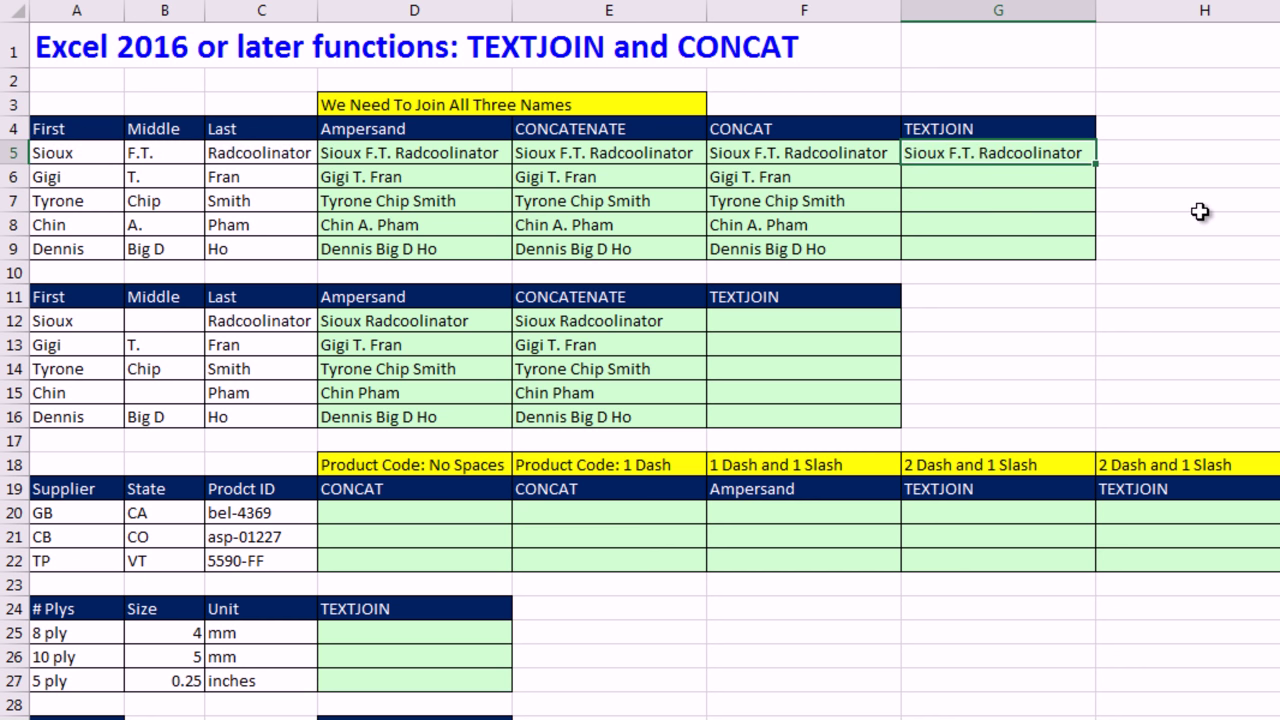
Step: Fill the TEXTJOIN formula from G5 down to G9 and check the cell references in the last formula
double_click(1096, 163)
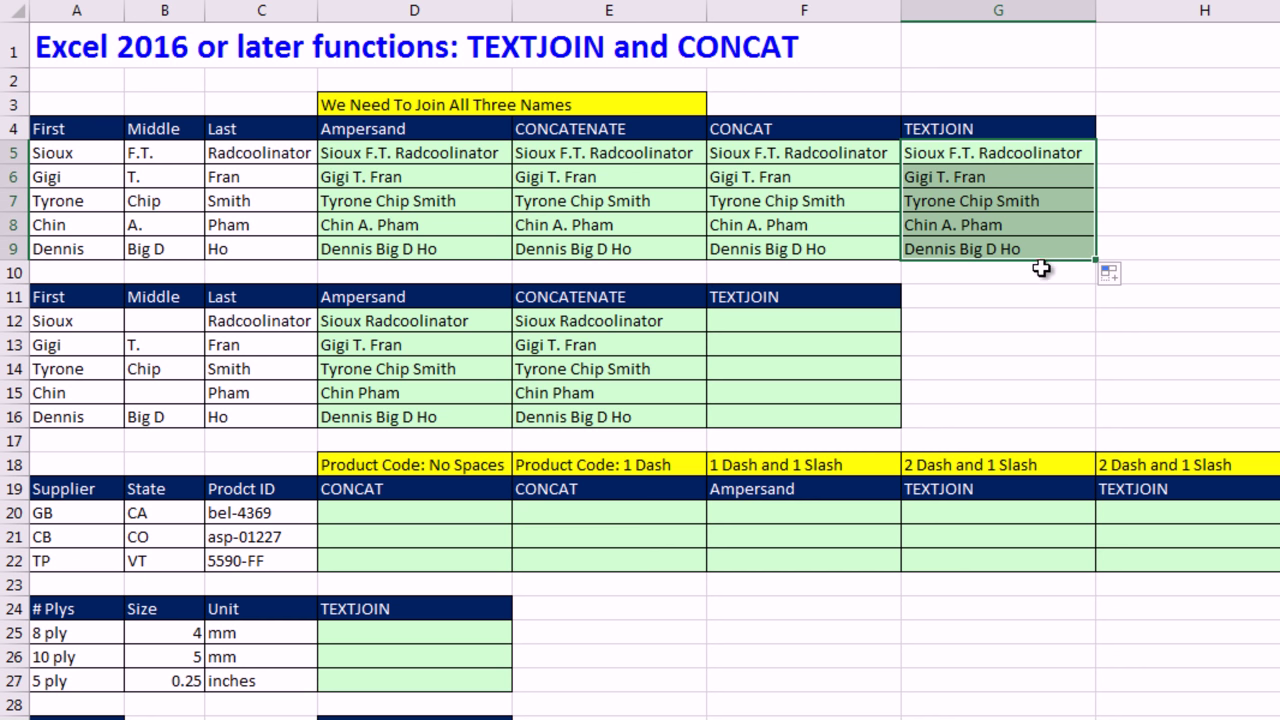
double_click(1006, 249)
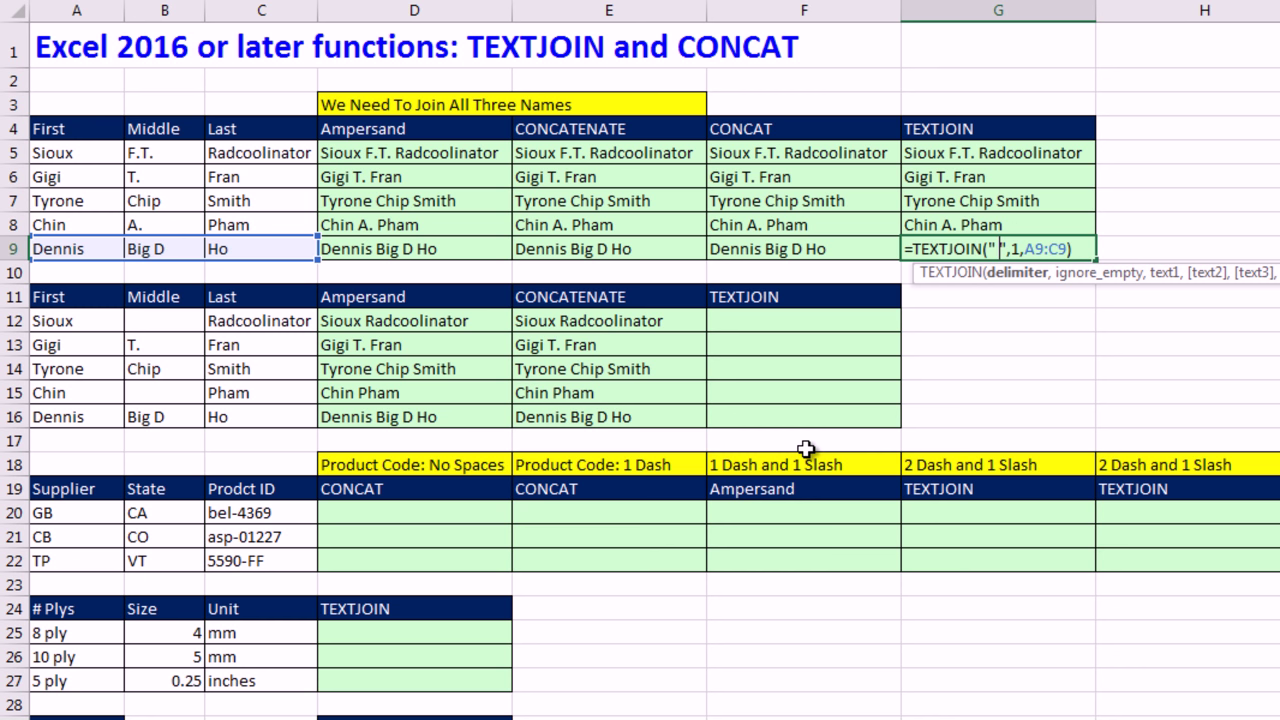
key("Escape")
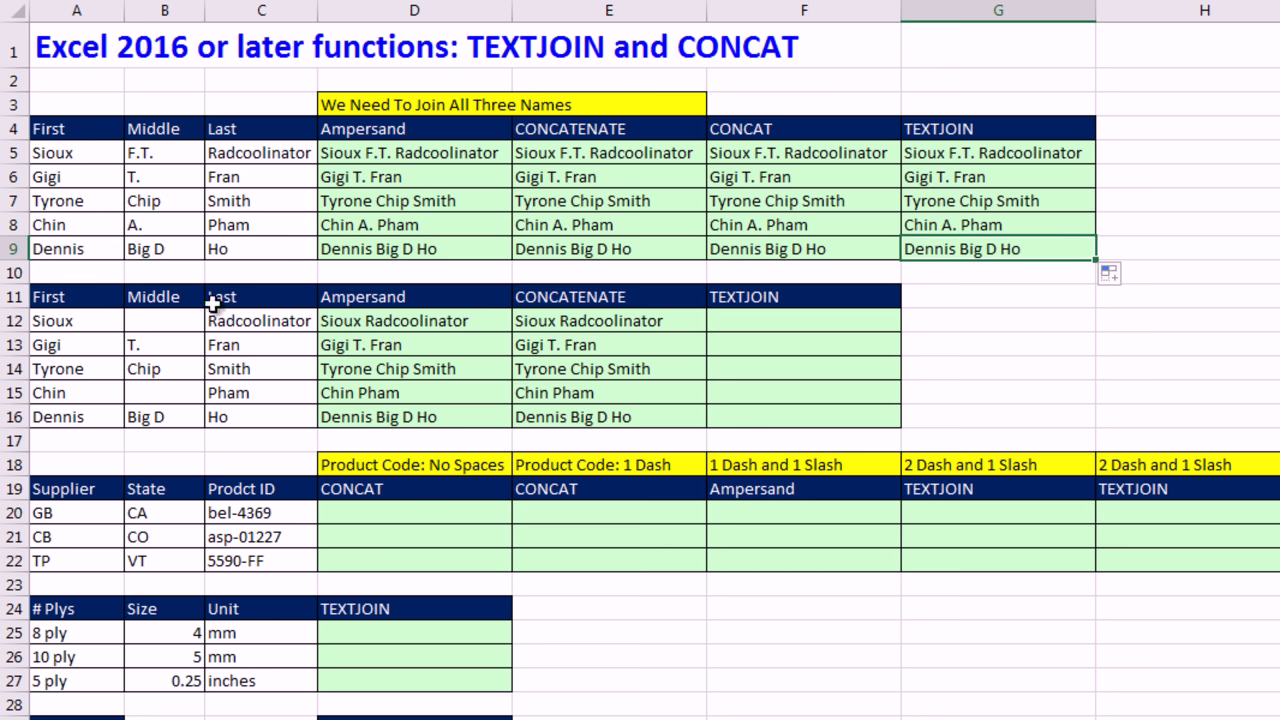
Step: Examine how the ampersand formula in D12 and the CONCATENATE formula in E12 handle a blank middle name with IF and ISBLANK
left_click(164, 321)
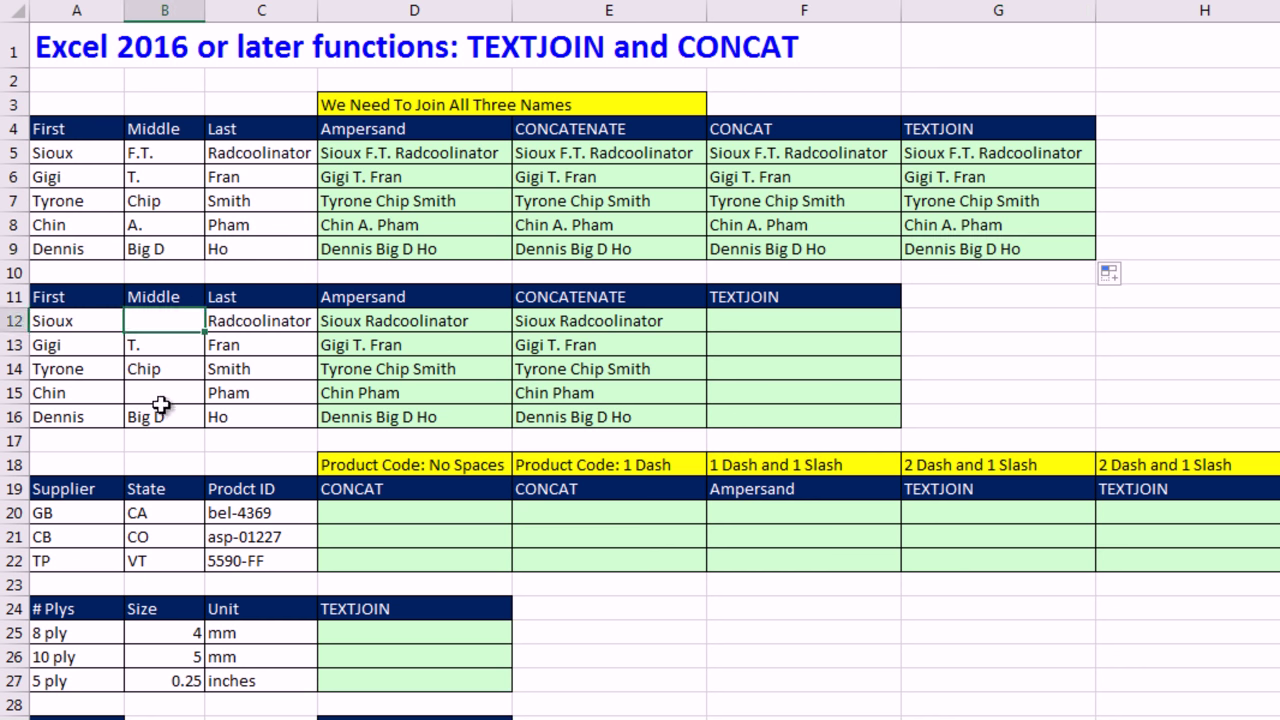
double_click(399, 321)
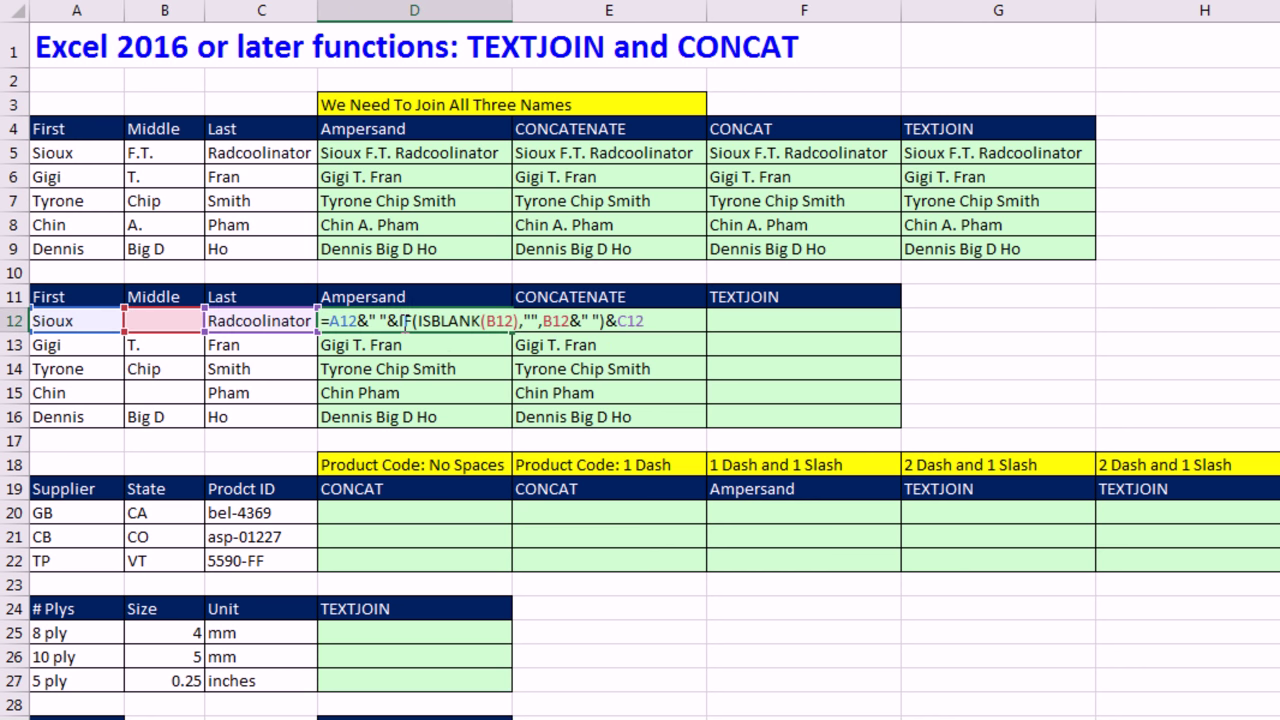
left_click(399, 321)
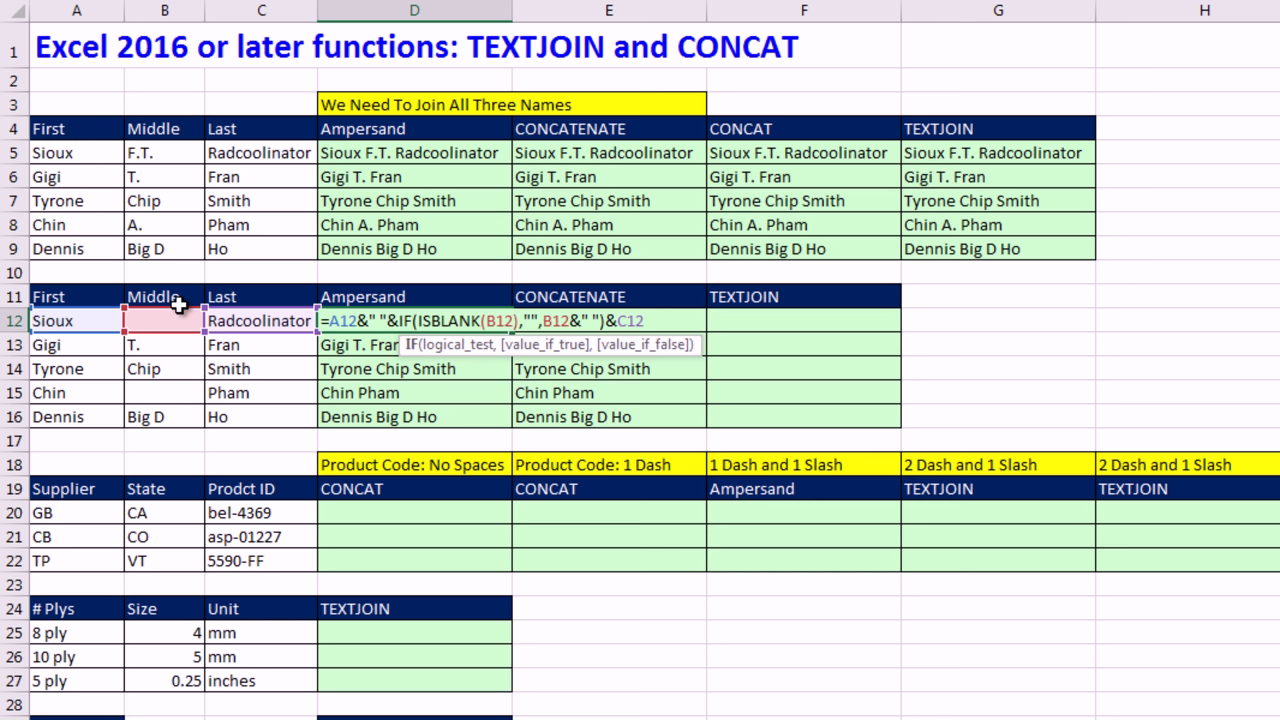
left_click(535, 320)
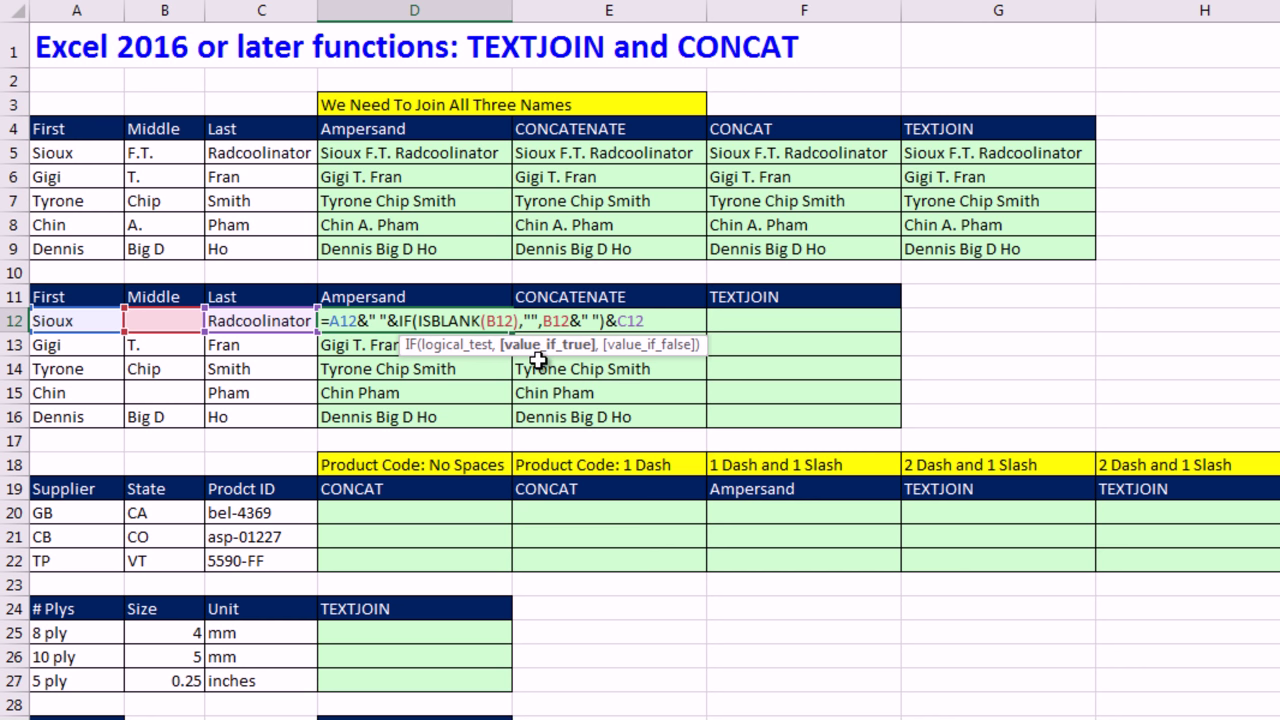
key("Right")
key("Right")
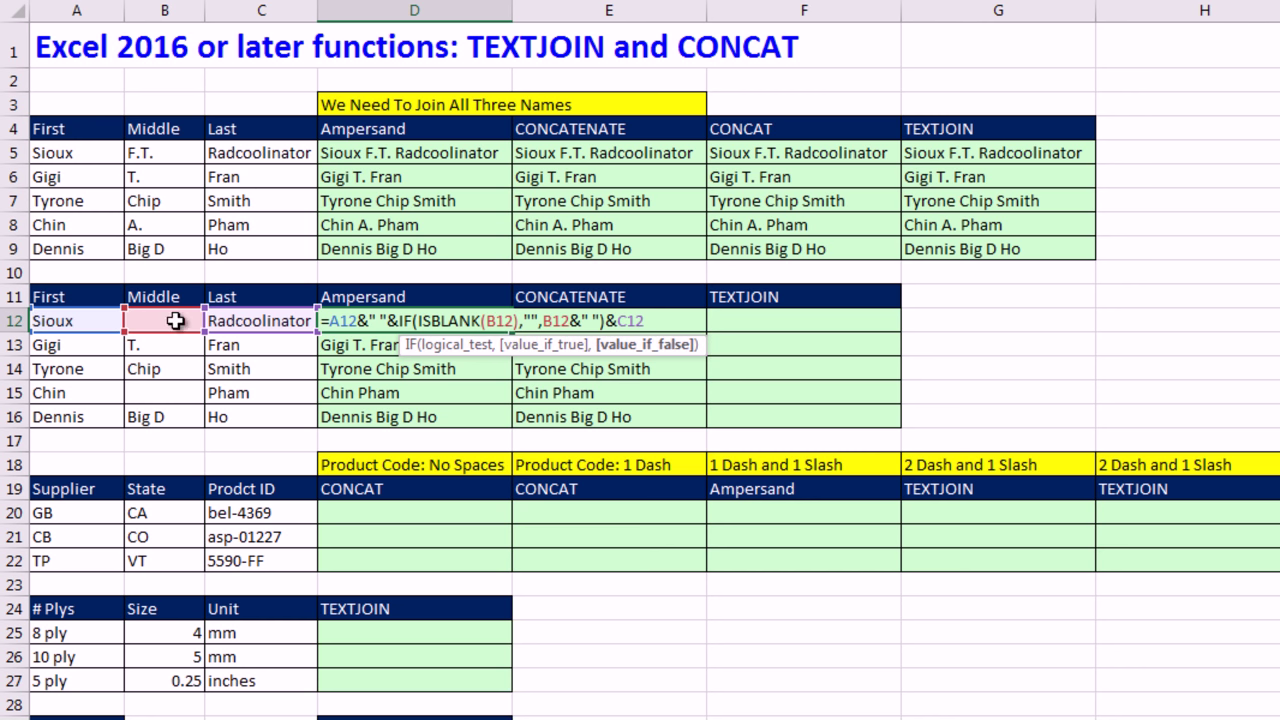
left_click(591, 322)
key("F2")
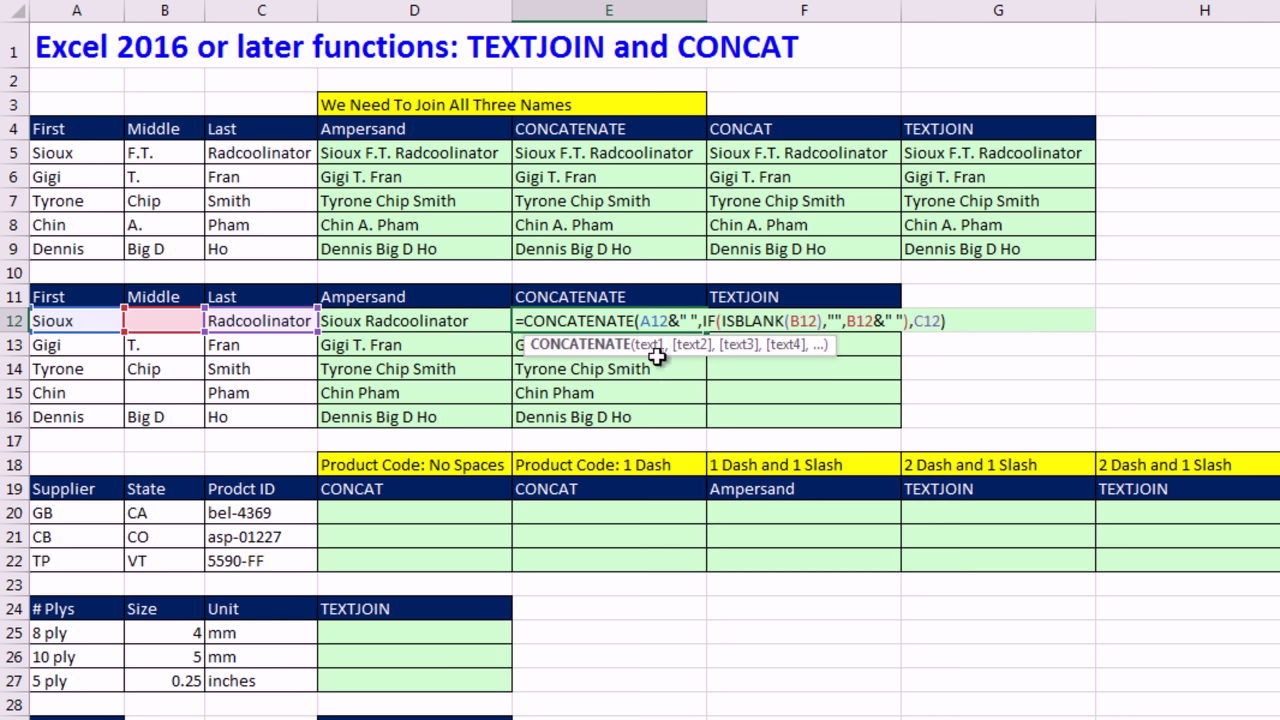
key("Escape")
Step: Enter =TEXTJOIN(" ",1,A12:C12) in F12, fill it down to F16, and check the last formula's references
left_click(763, 322)
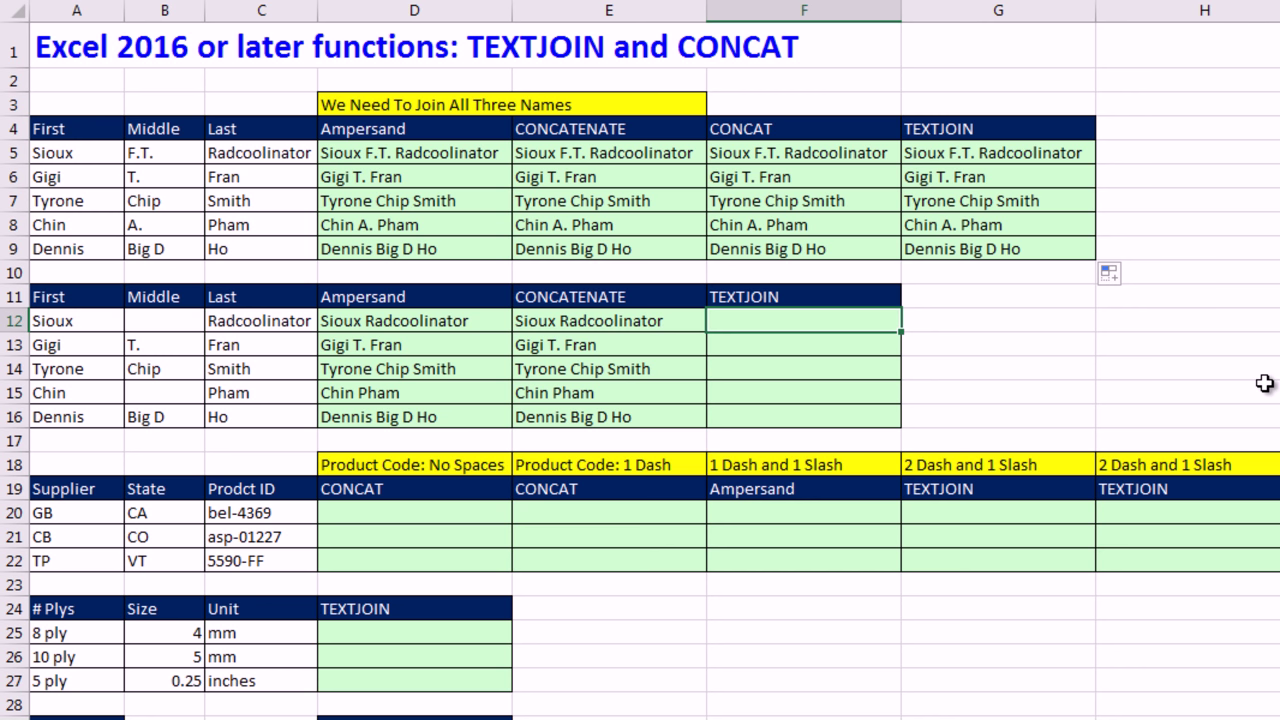
type("=textj")
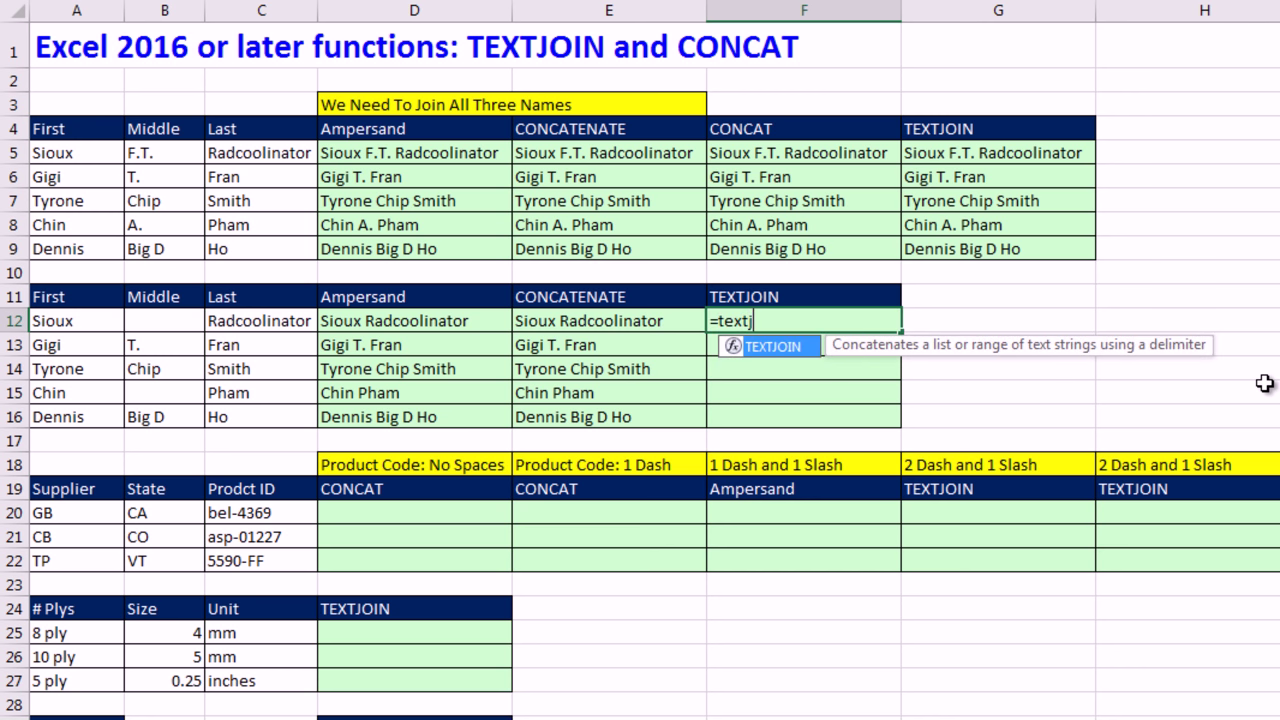
key("Tab")
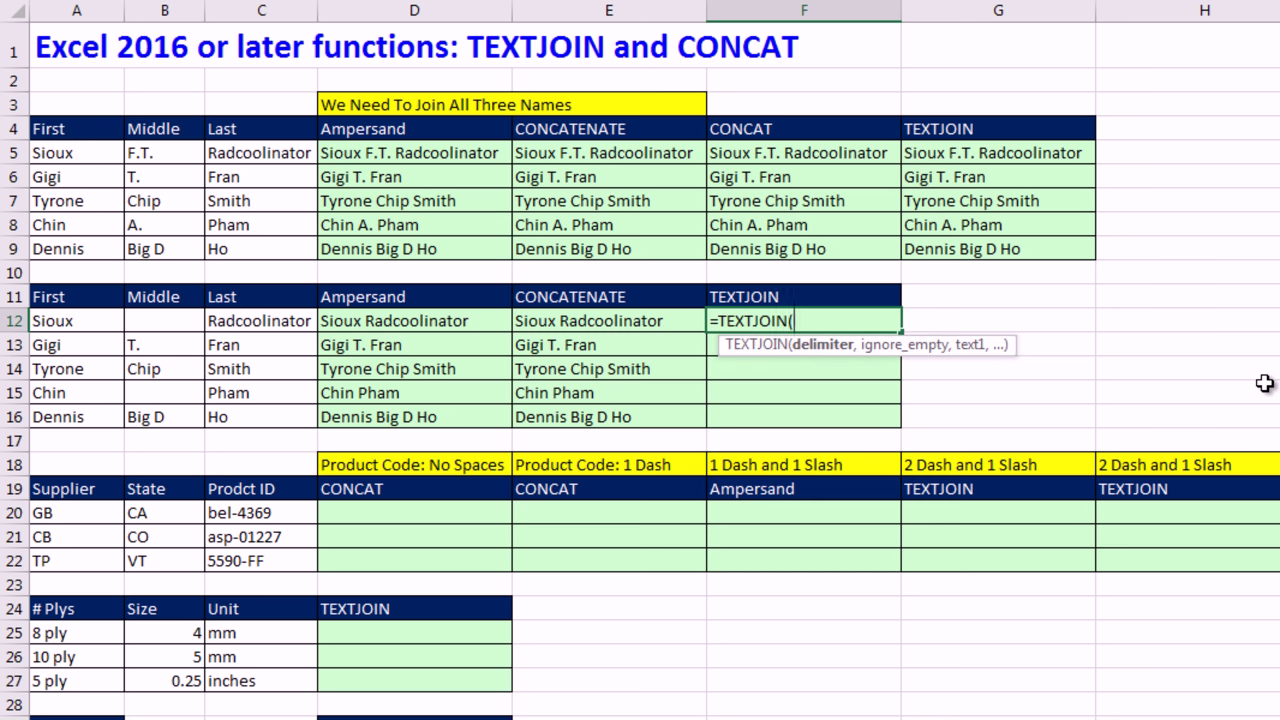
type("\" \",")
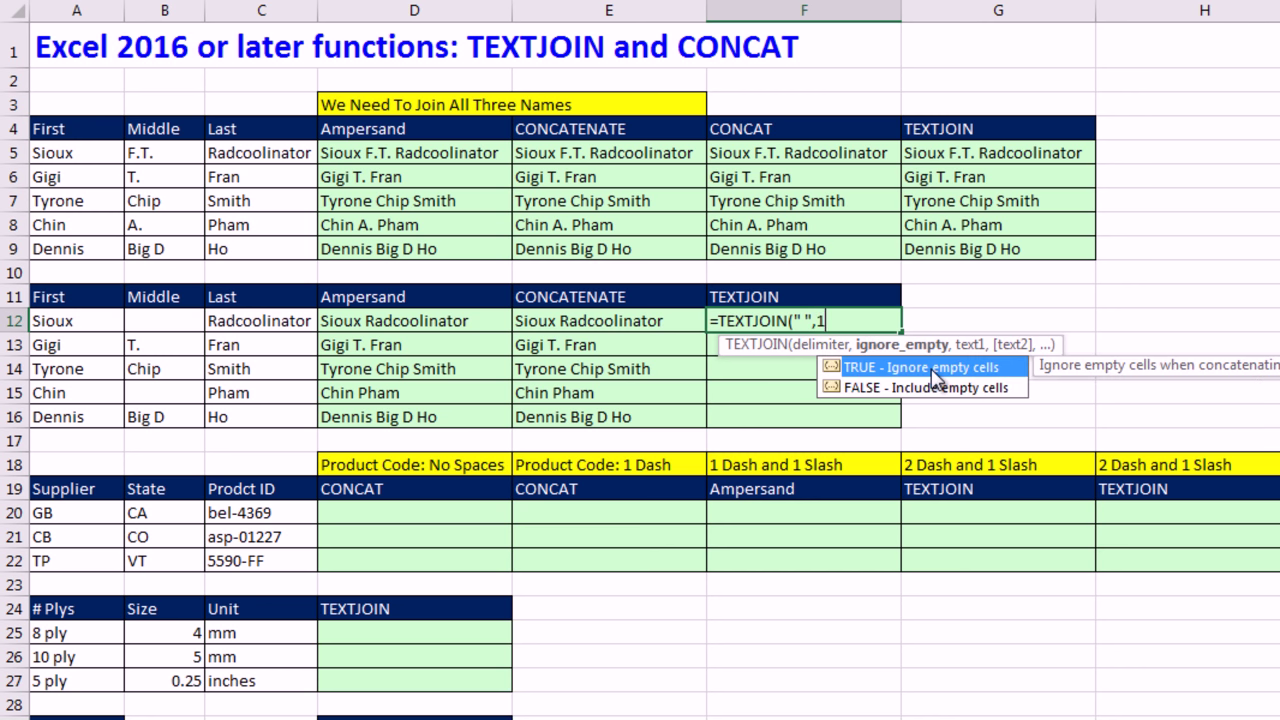
type("1,")
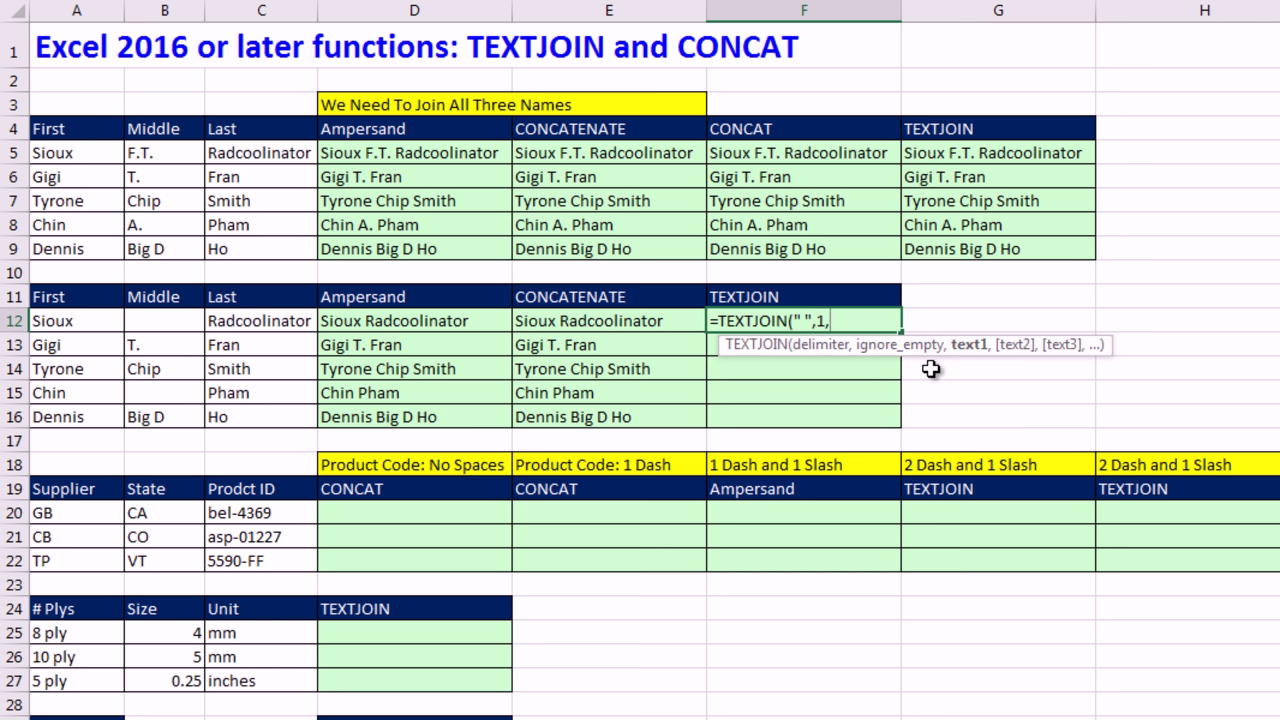
left_click_drag(63, 324, 305, 326)
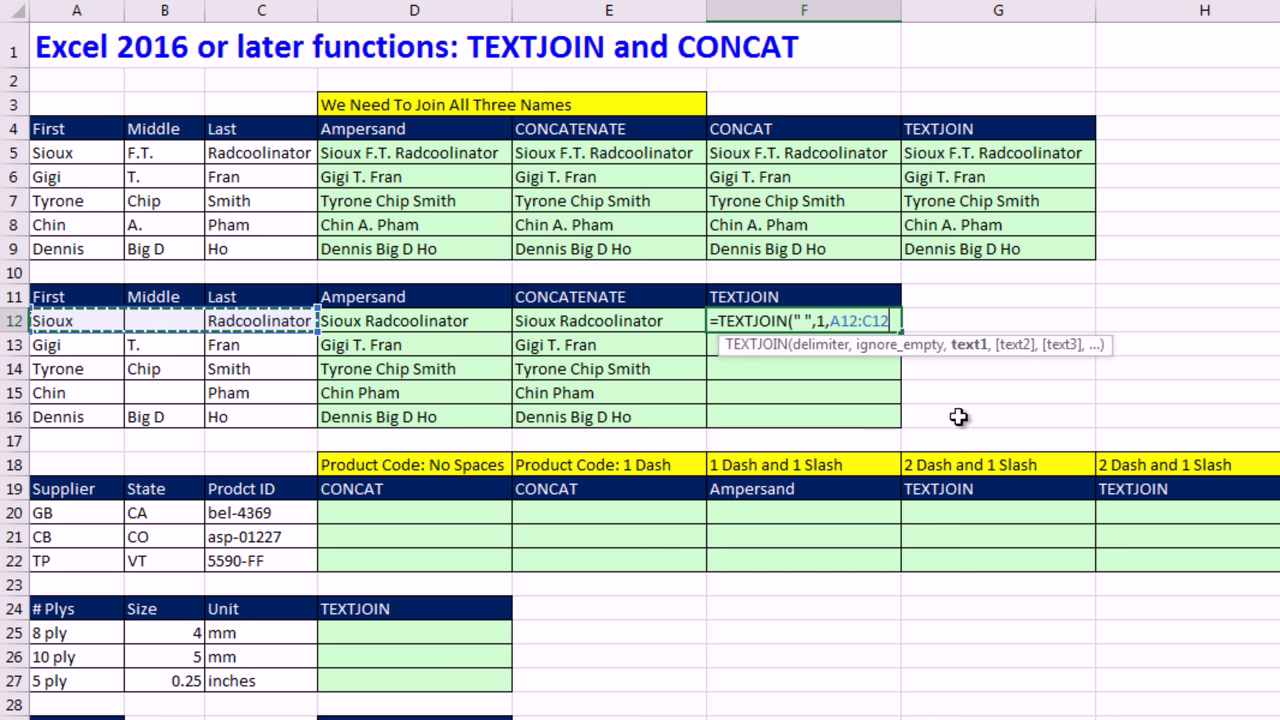
type(")")
key("ctrl+Return")
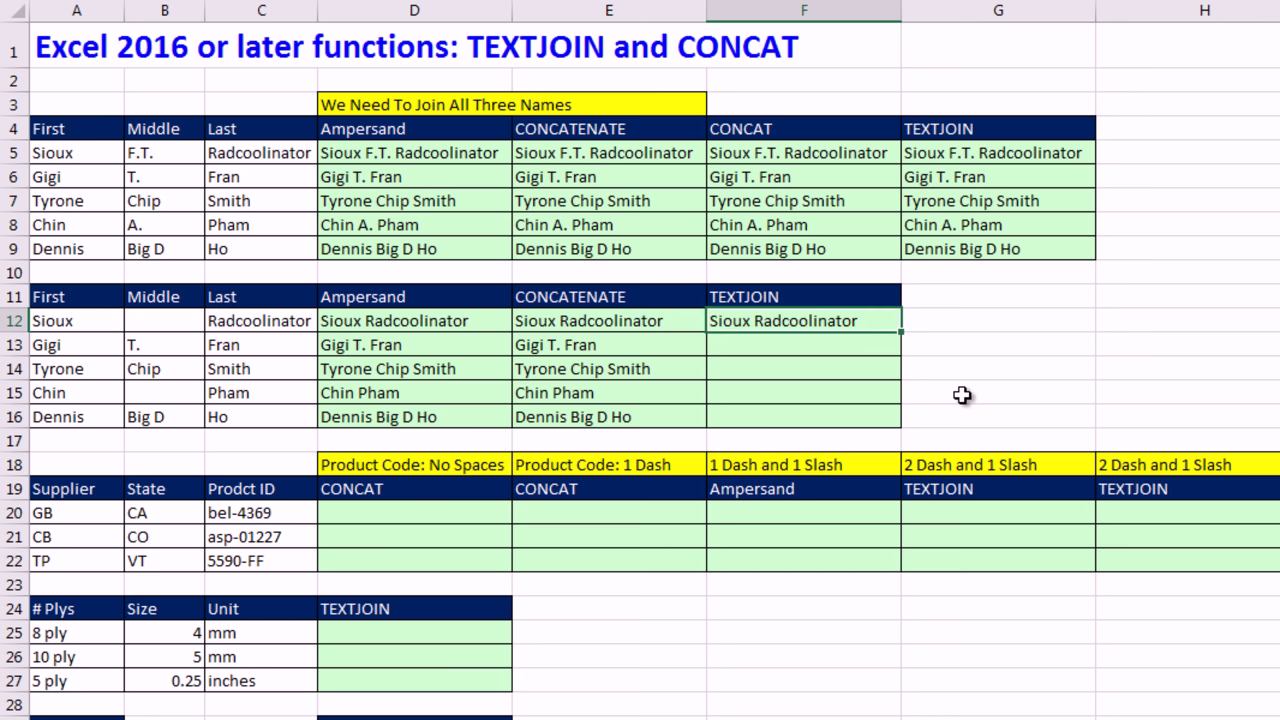
double_click(901, 329)
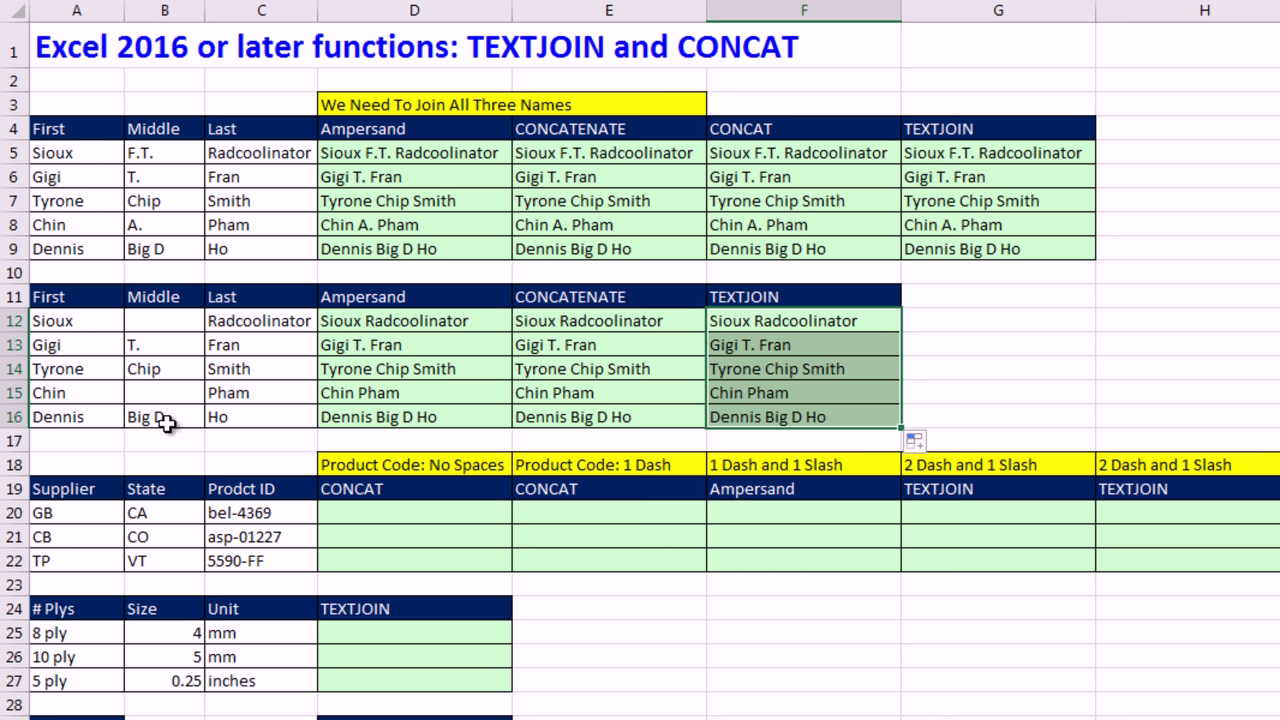
double_click(815, 416)
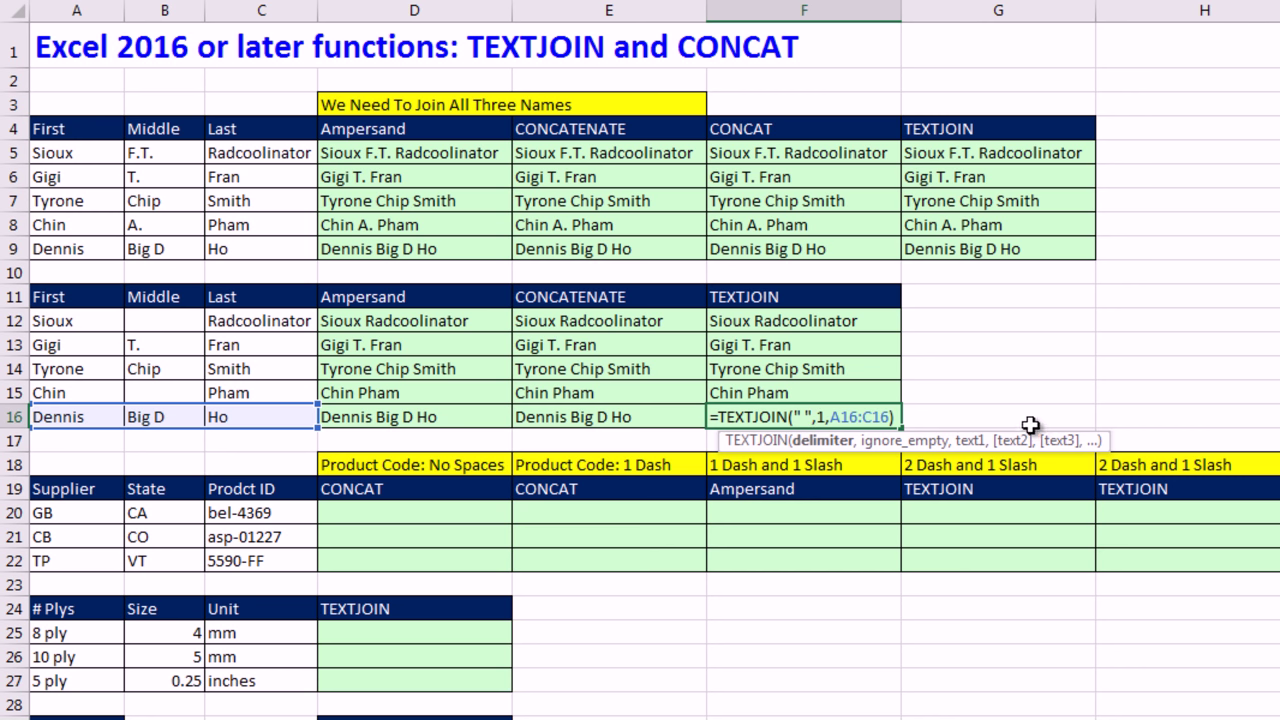
key("Return")
Step: Enter a CONCAT formula in D20 joining A20:C20 without separators, and fill it down to D22
left_click(362, 511)
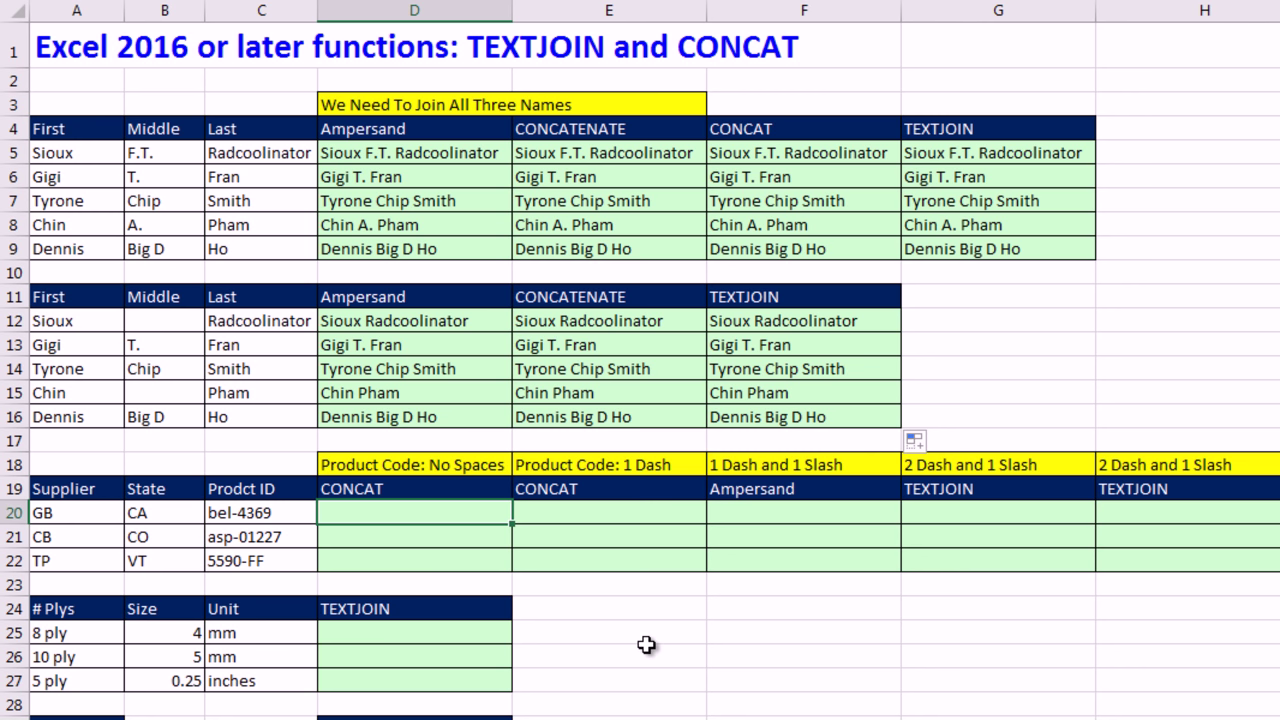
type("=con")
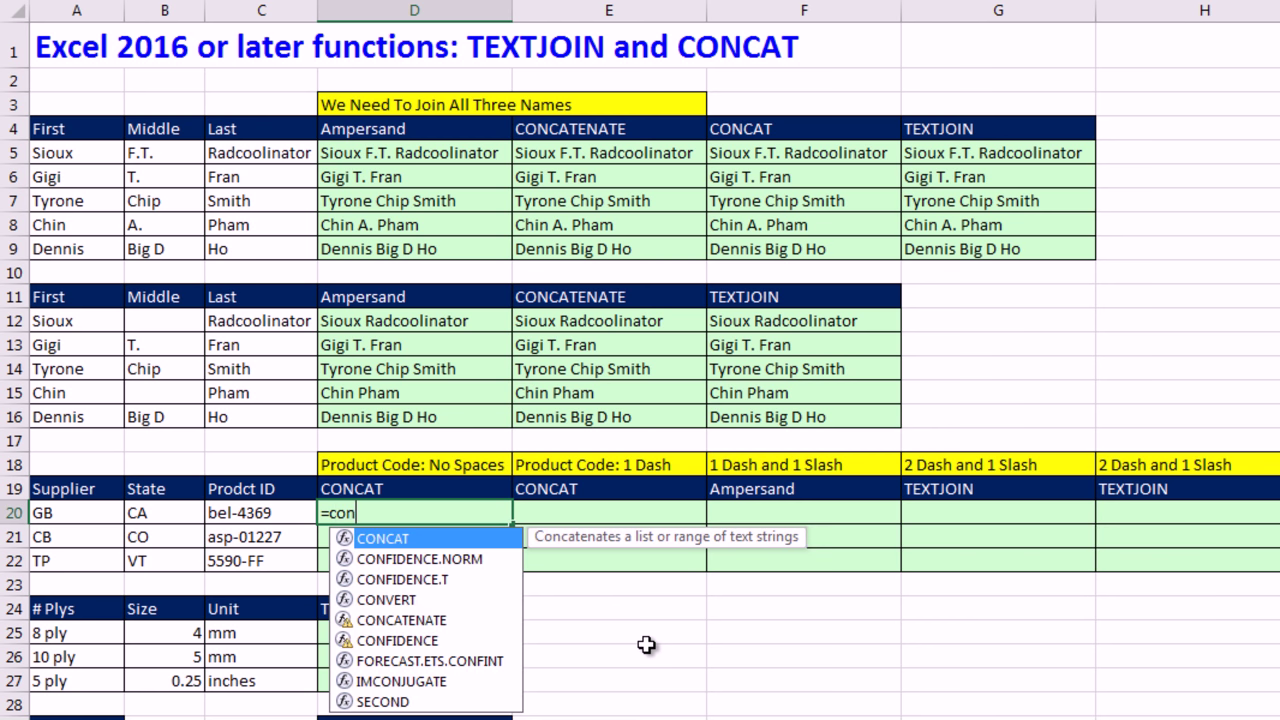
key("Tab")
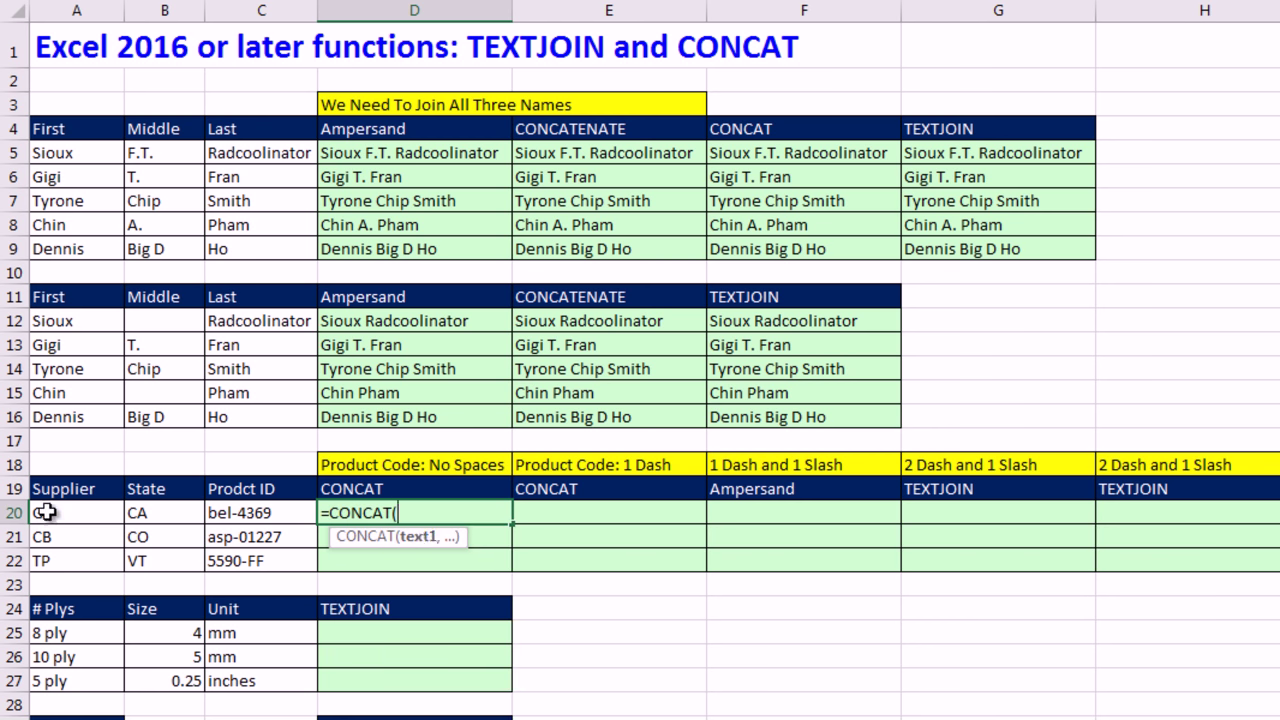
left_click_drag(45, 512, 258, 510)
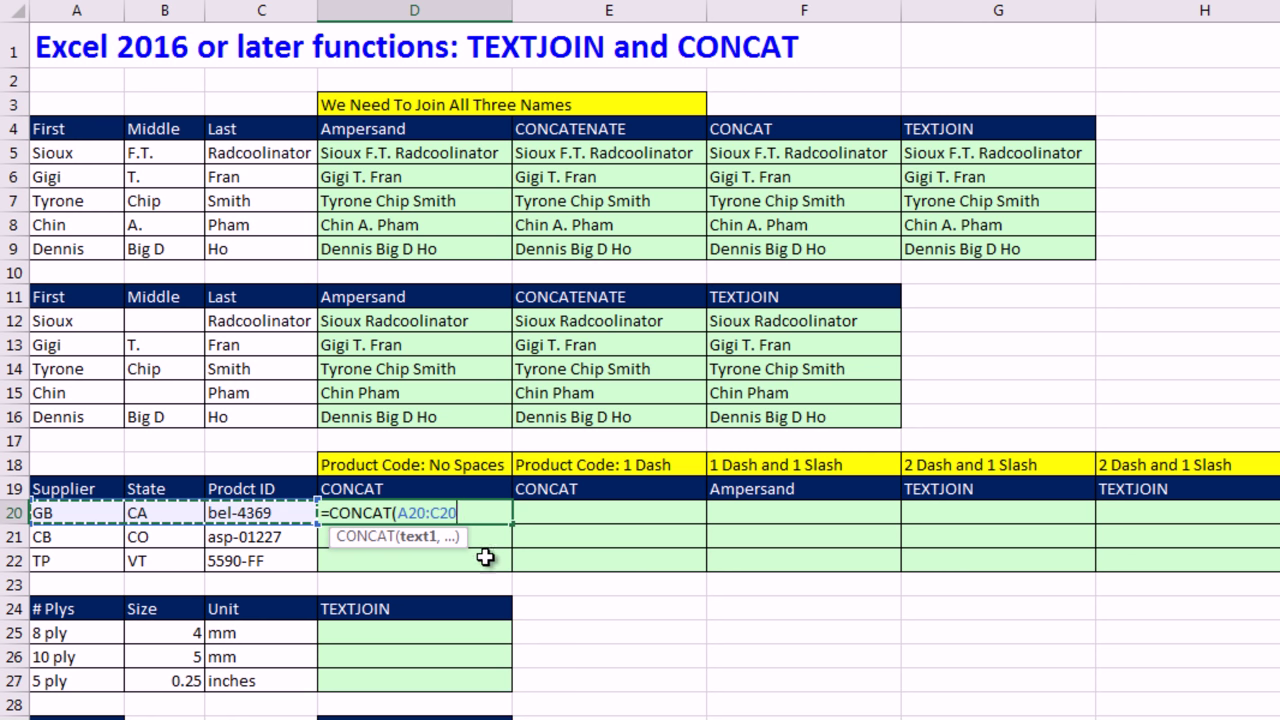
key("ctrl+Return")
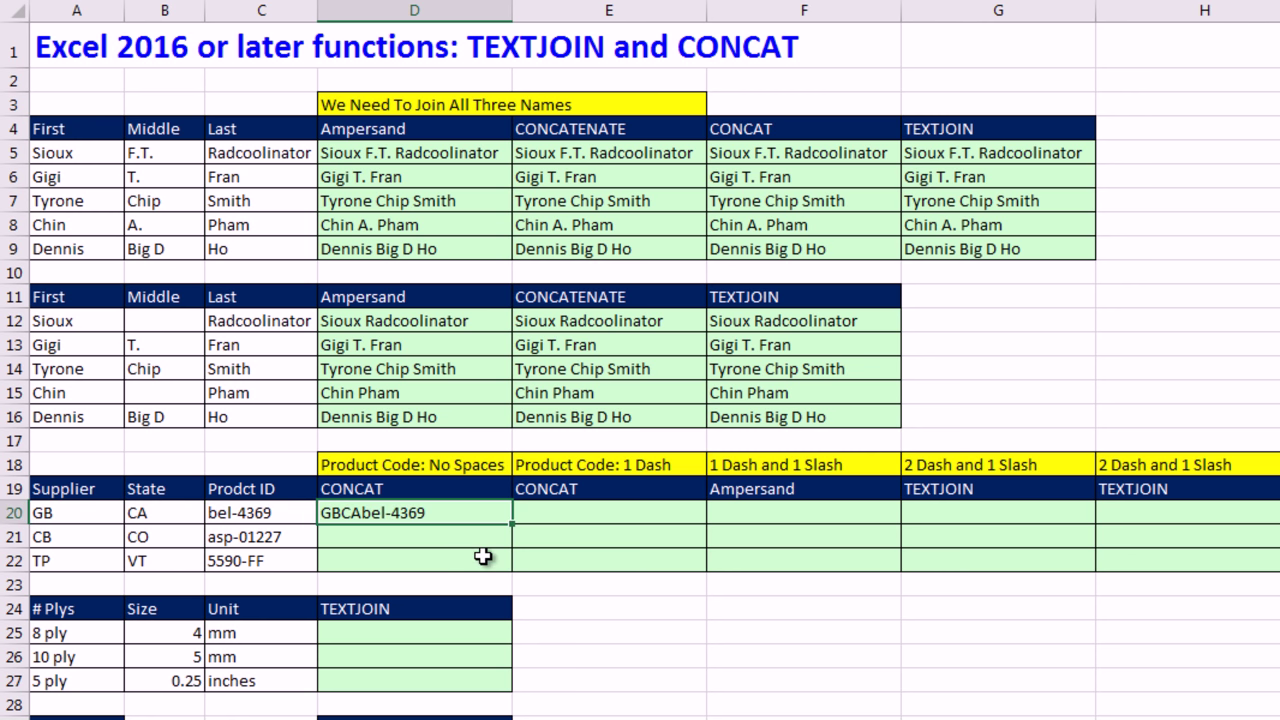
double_click(515, 525)
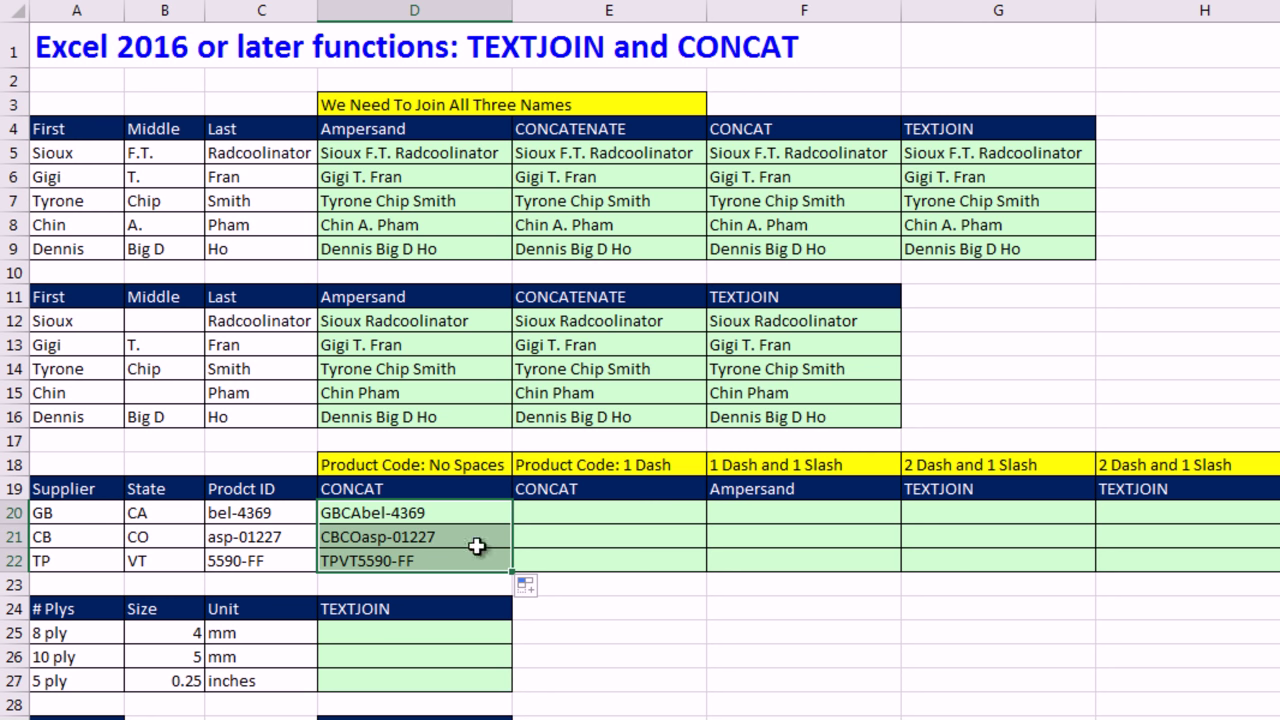
Step: Enter =CONCAT(A20," ",B20:C20) in E20 and fill it down to E22
left_click(567, 516)
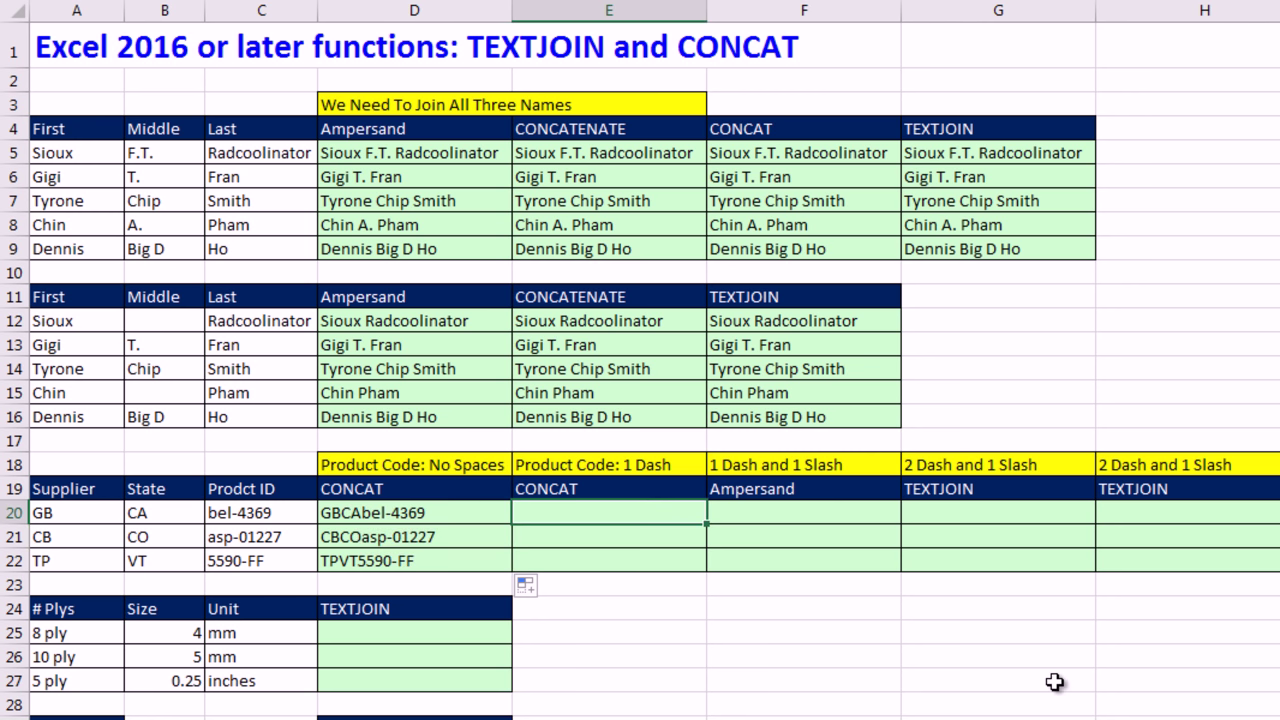
type("=con")
key("Tab")
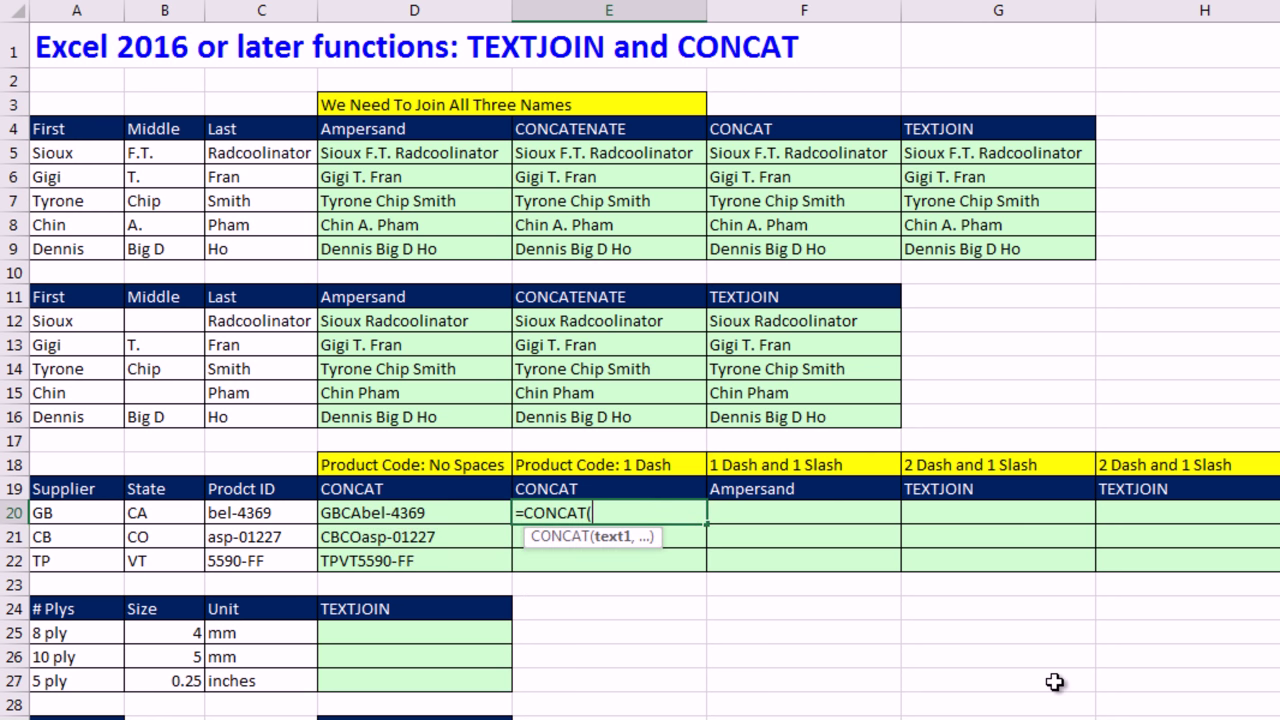
left_click(89, 514)
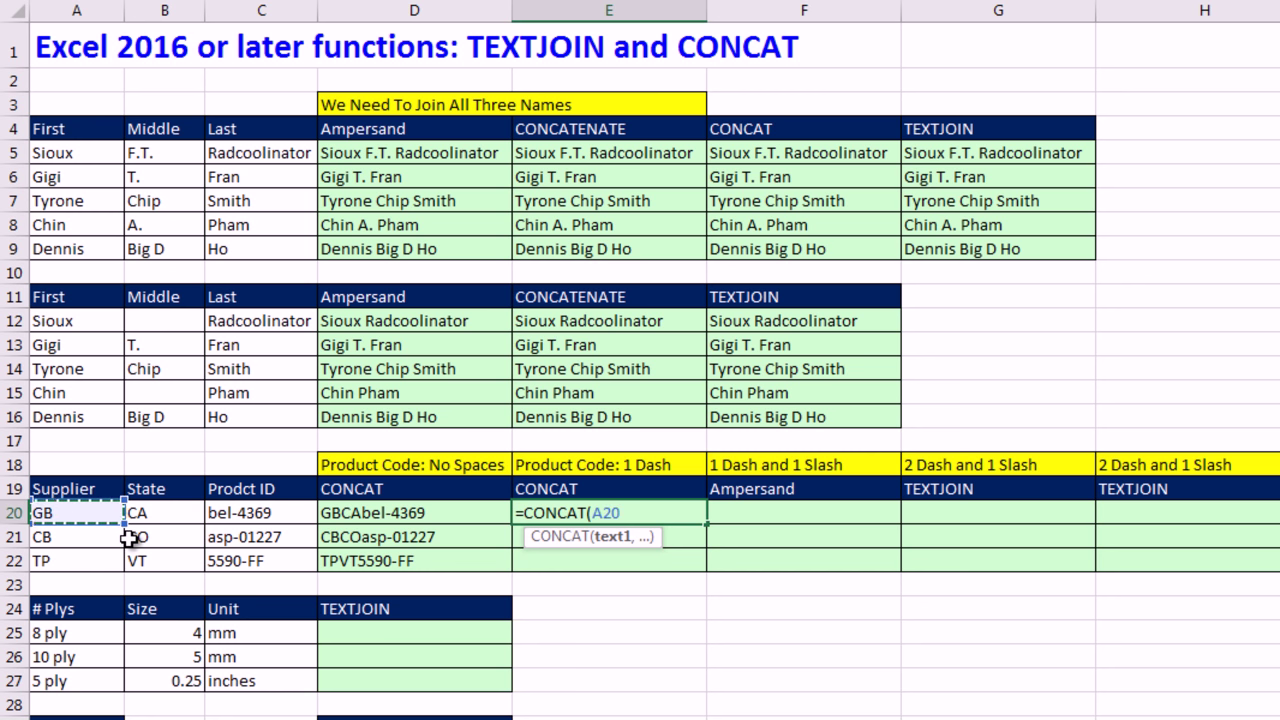
type(",")
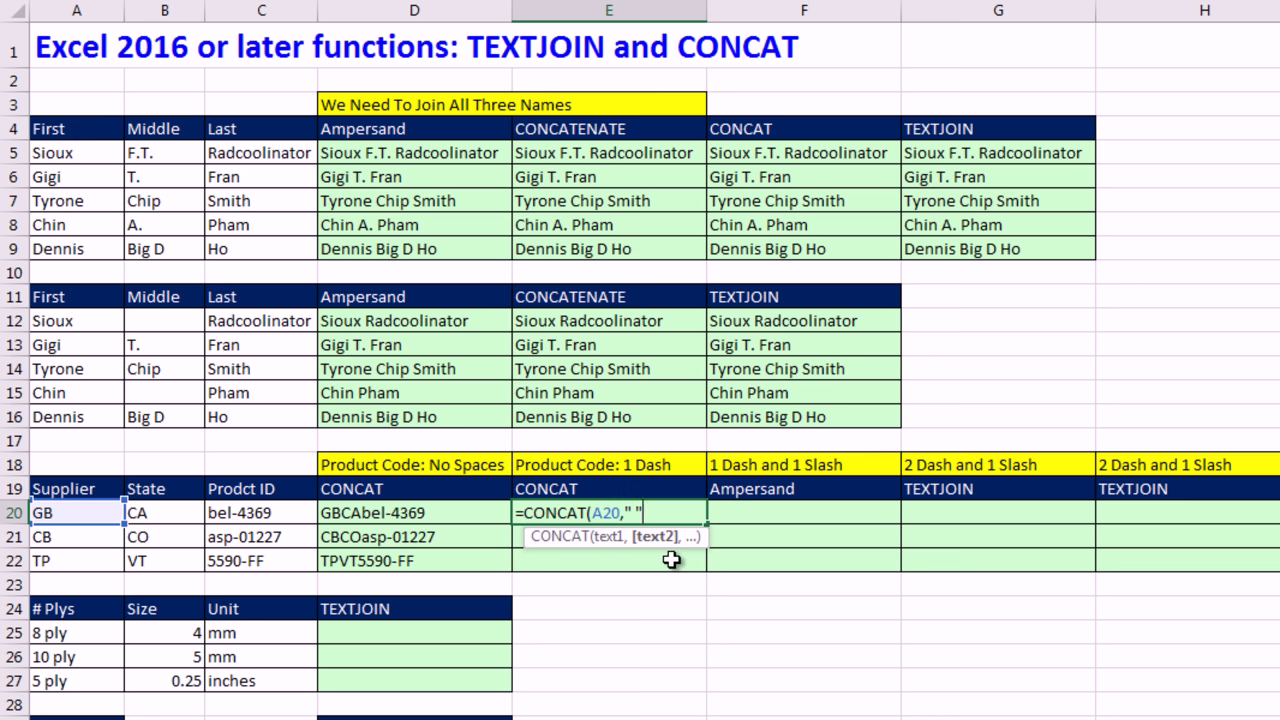
type("\" \",")
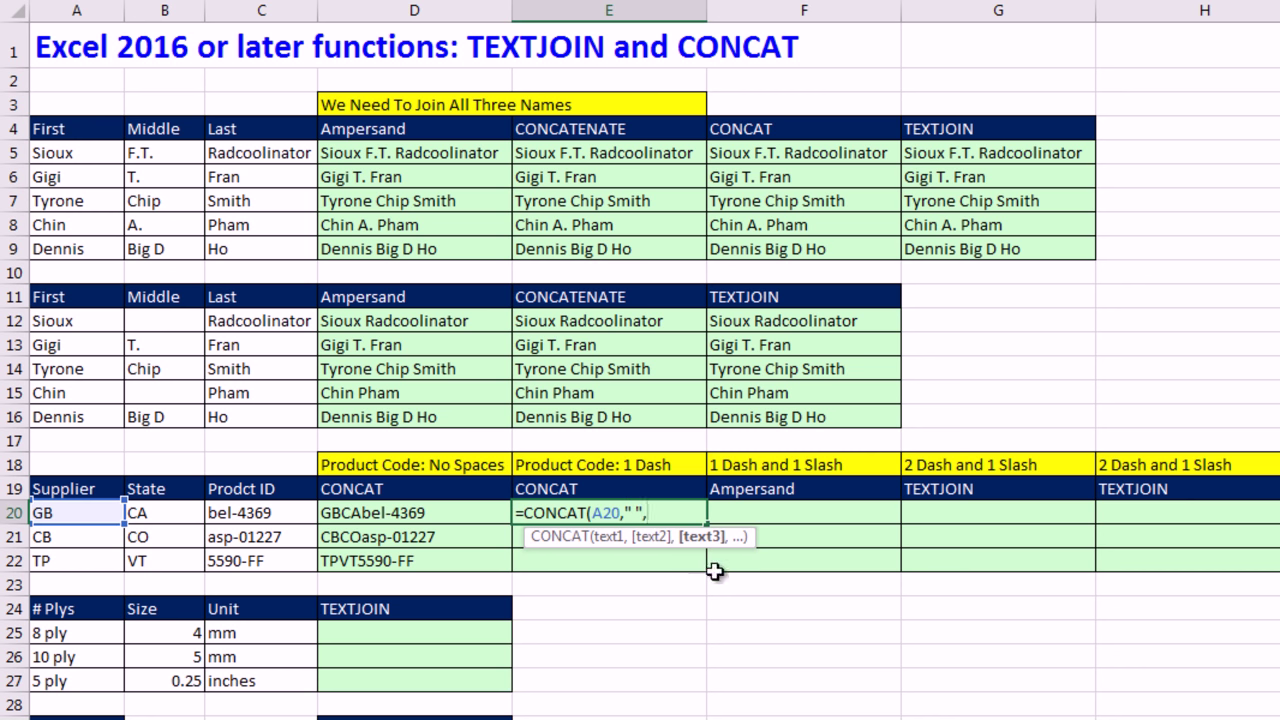
left_click_drag(168, 512, 225, 514)
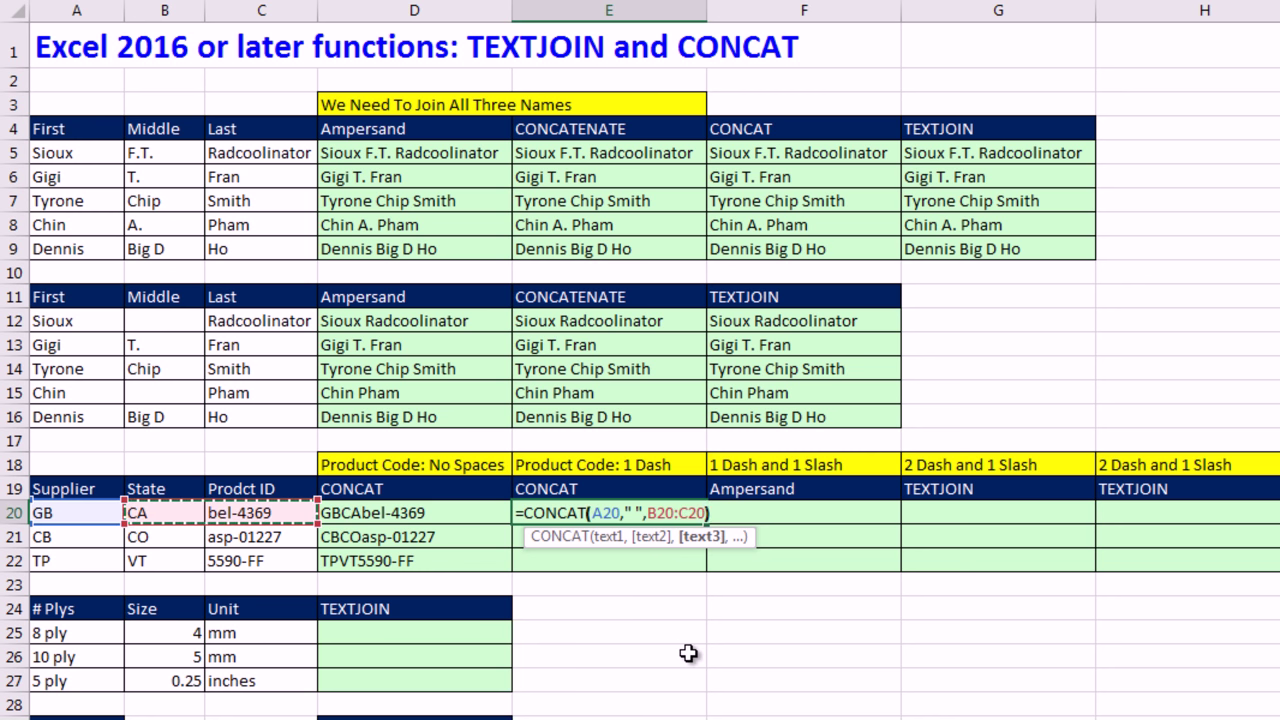
key("ctrl+Return")
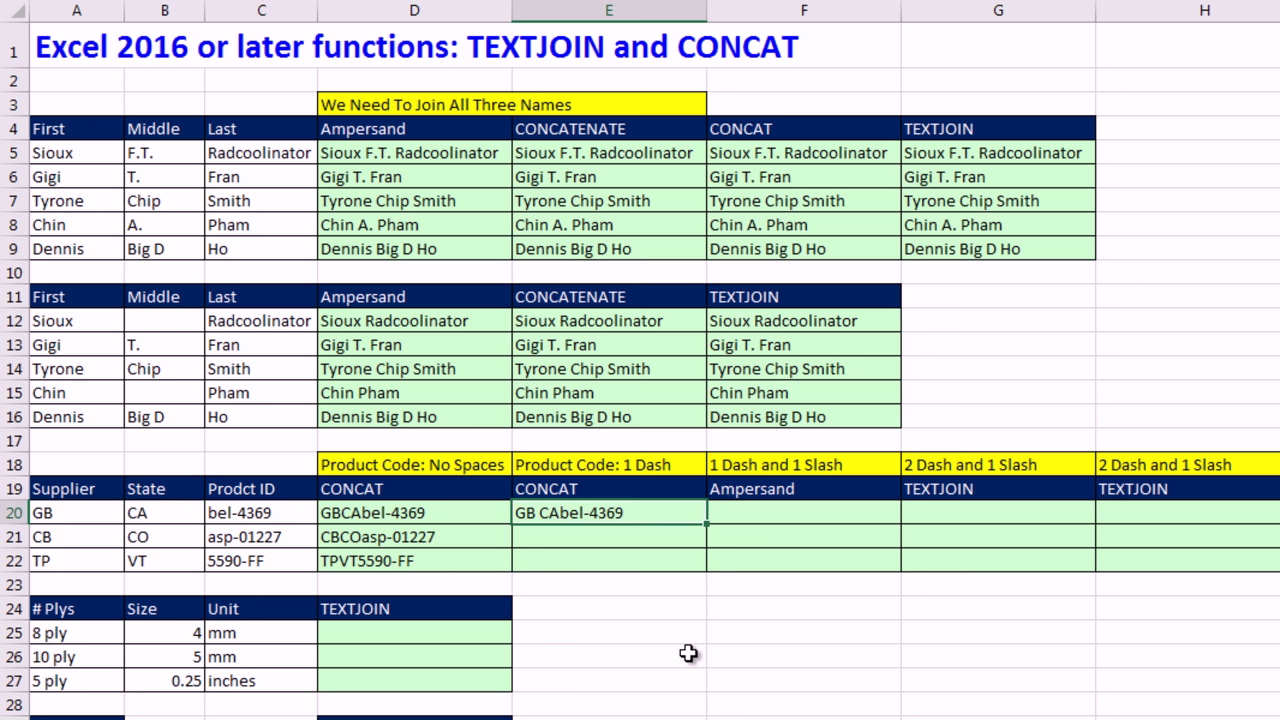
double_click(704, 523)
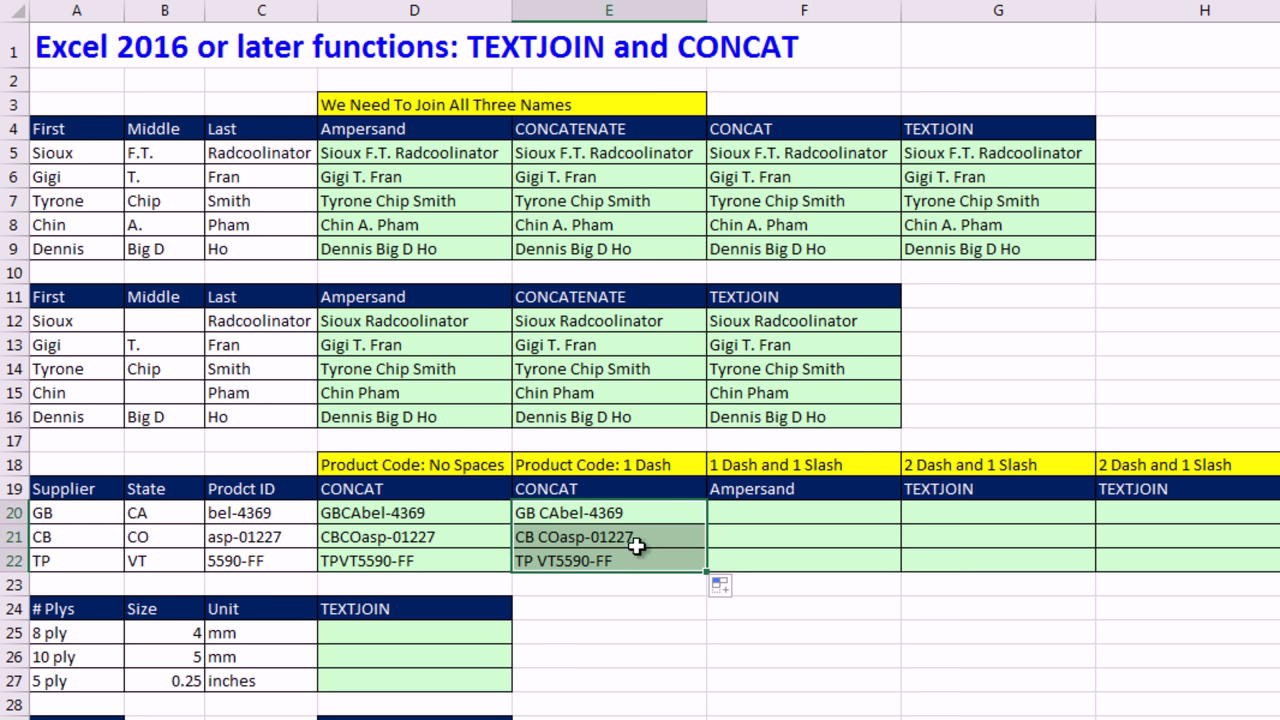
Step: Replace the space separator with a dash in the CONCAT formulas of E20:E22 all at once
key("F2")
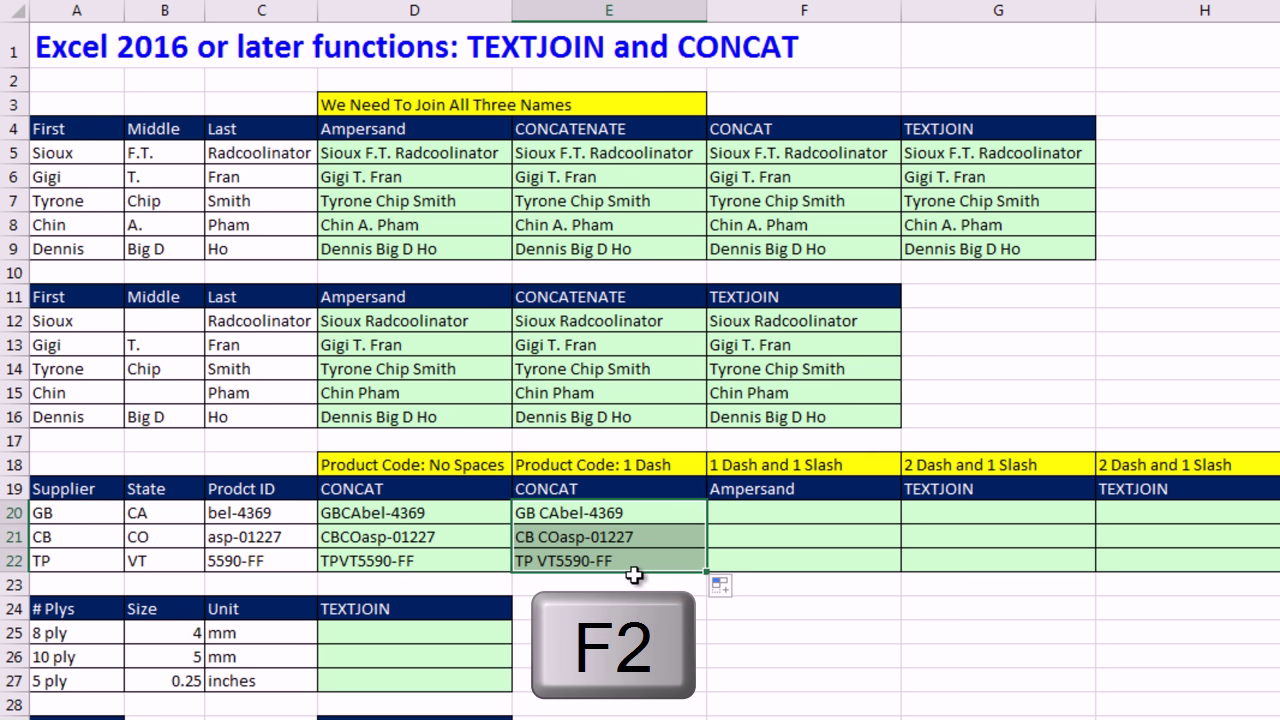
key("F2")
left_click(637, 512)
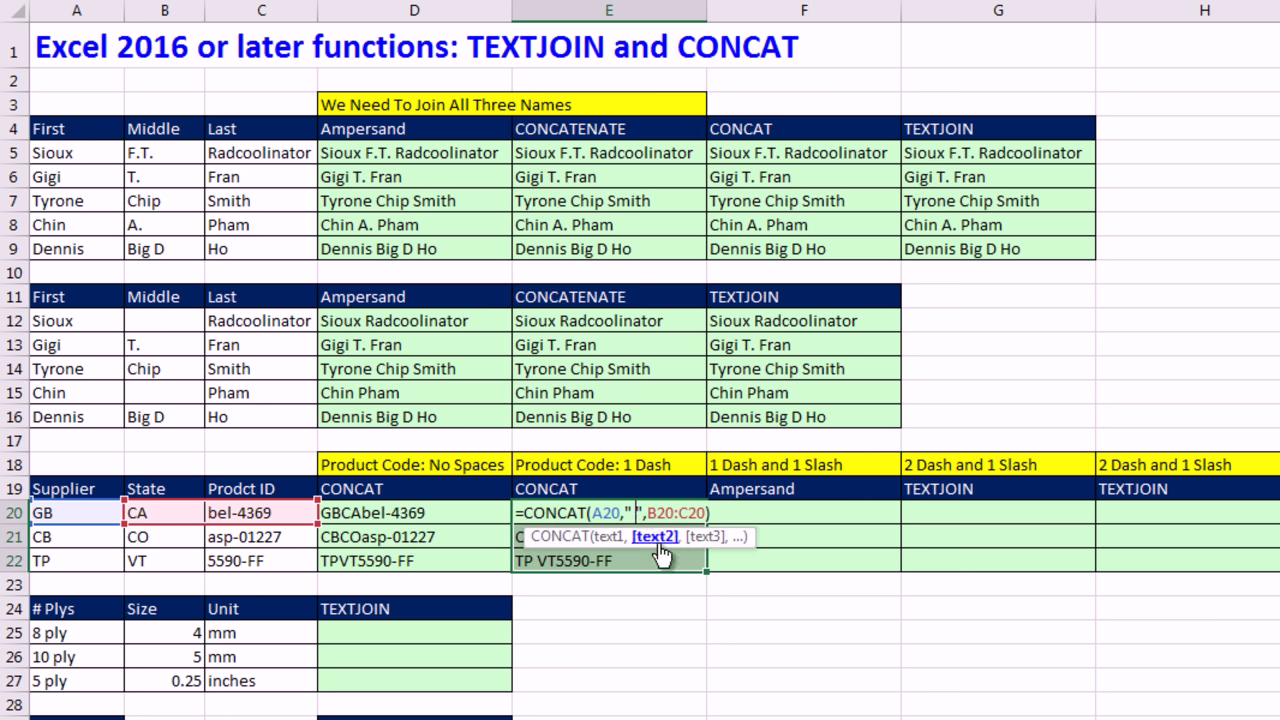
key("BackSpace")
type("-")
key("ctrl+Return")
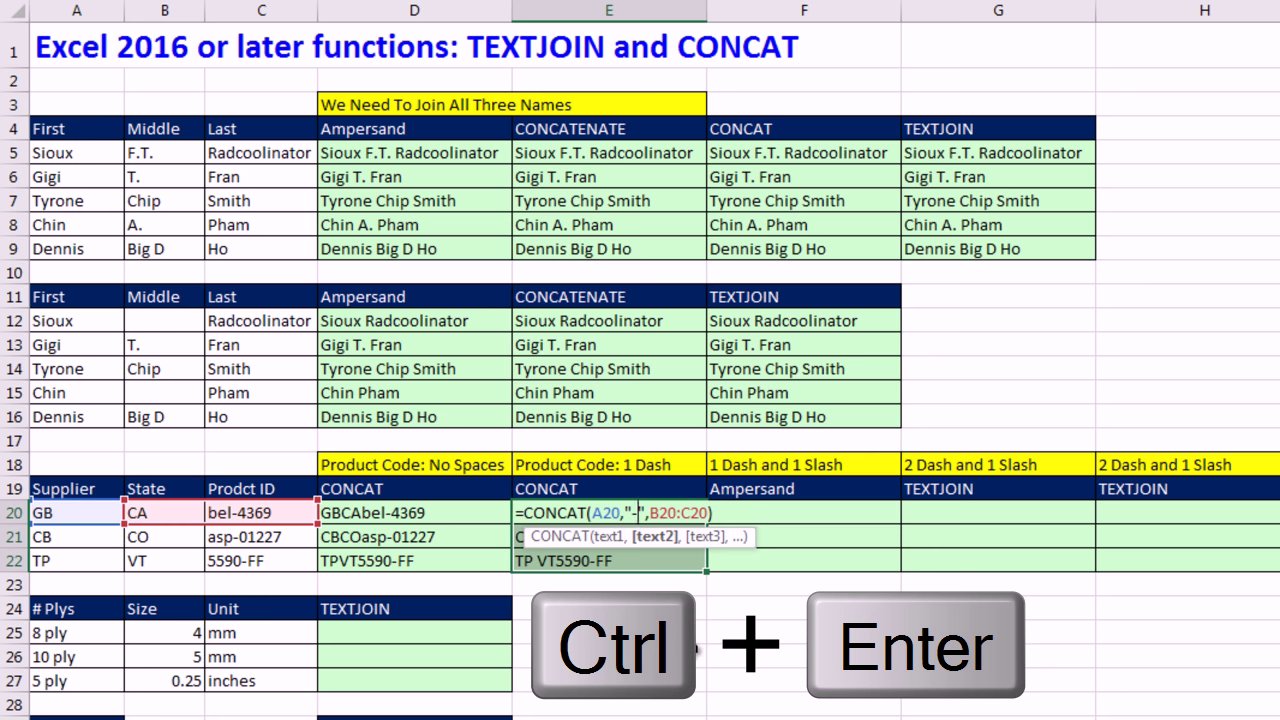
Step: Apply the edited CONCAT formula with the dash separator to the whole selection E20:E22
key("ctrl+Return")
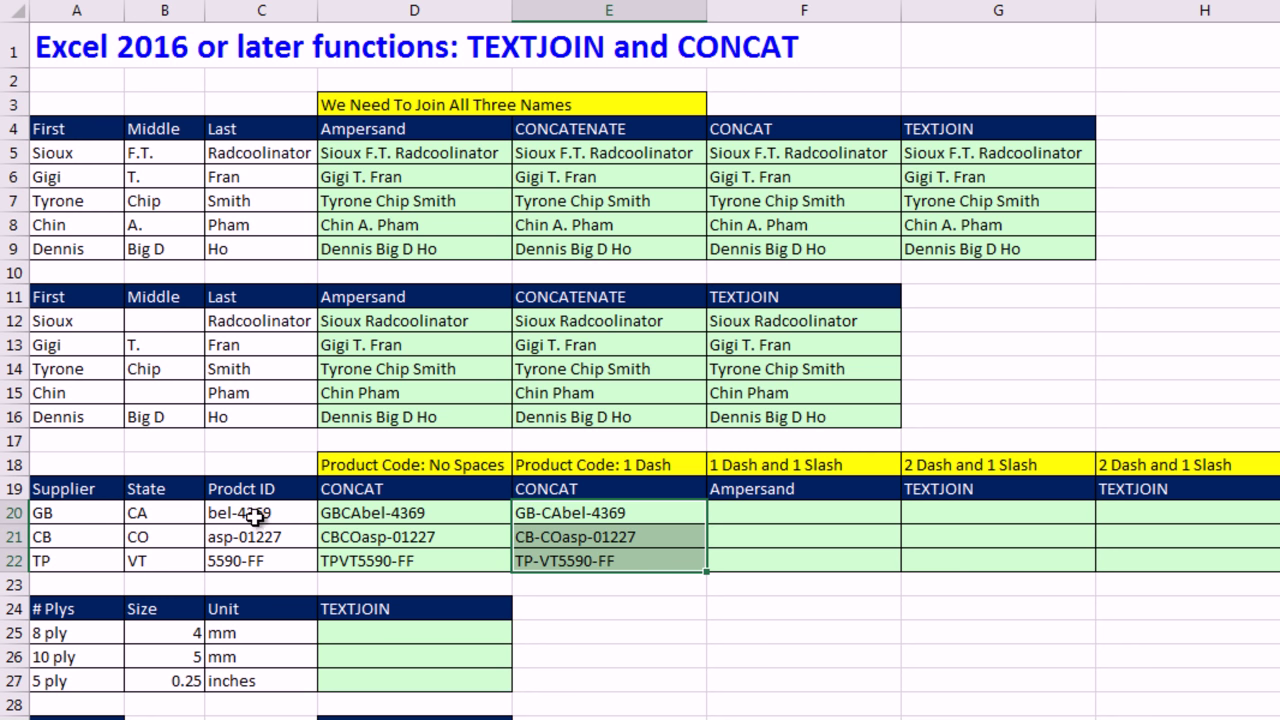
Step: Enter =A20&"-"&B20&"/"&C20 in F20 and fill it down to F22
left_click(786, 512)
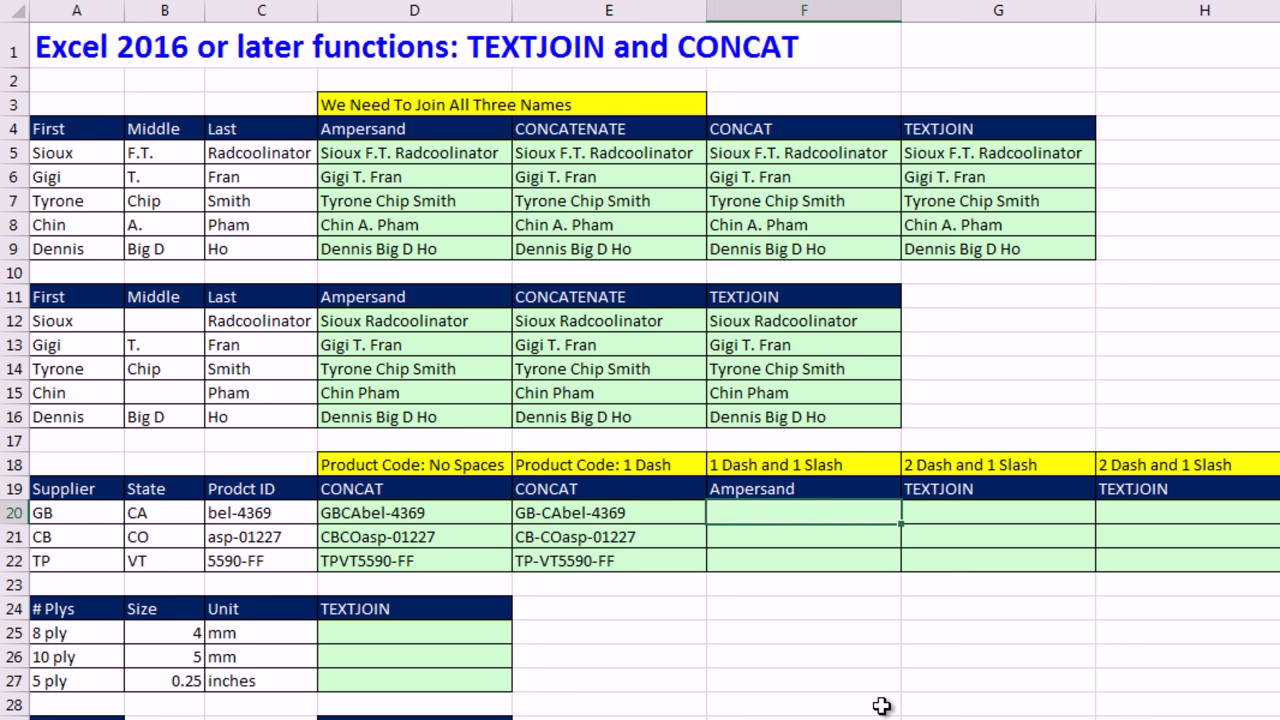
type("=")
left_click(66, 512)
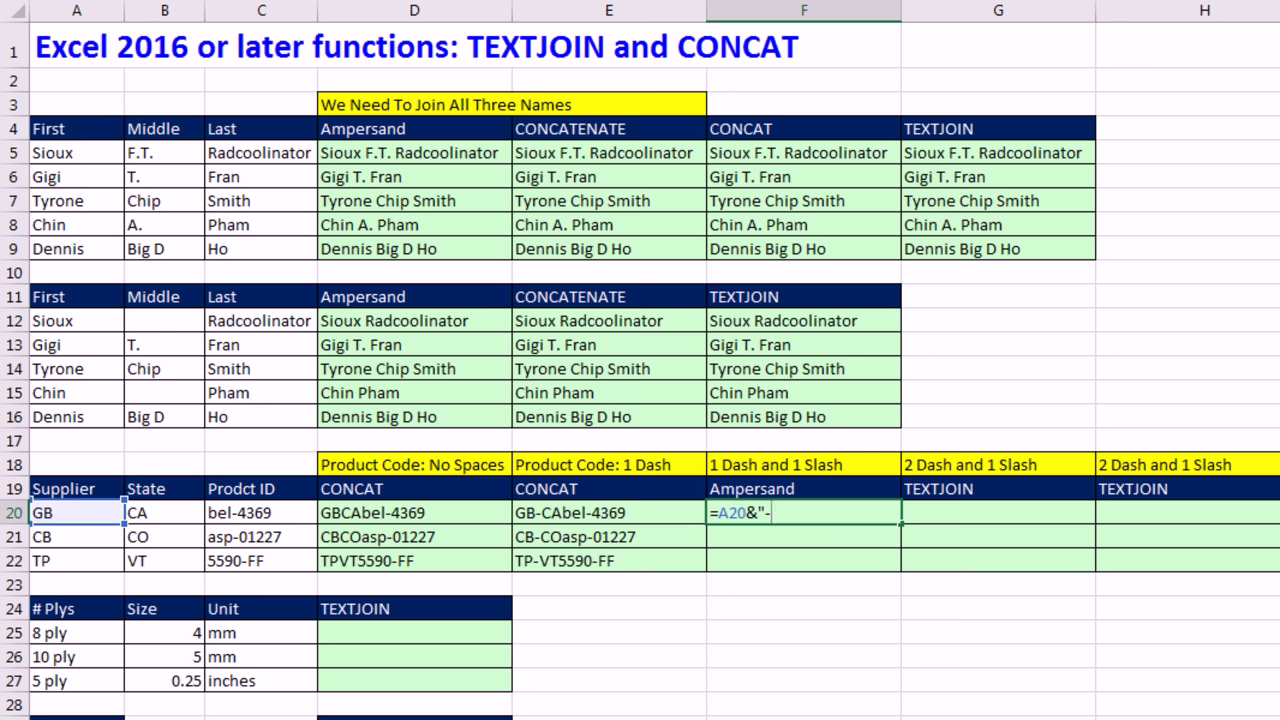
type("&\"-\"&")
key("Left")
key("Left")
key("Left")
key("Left")
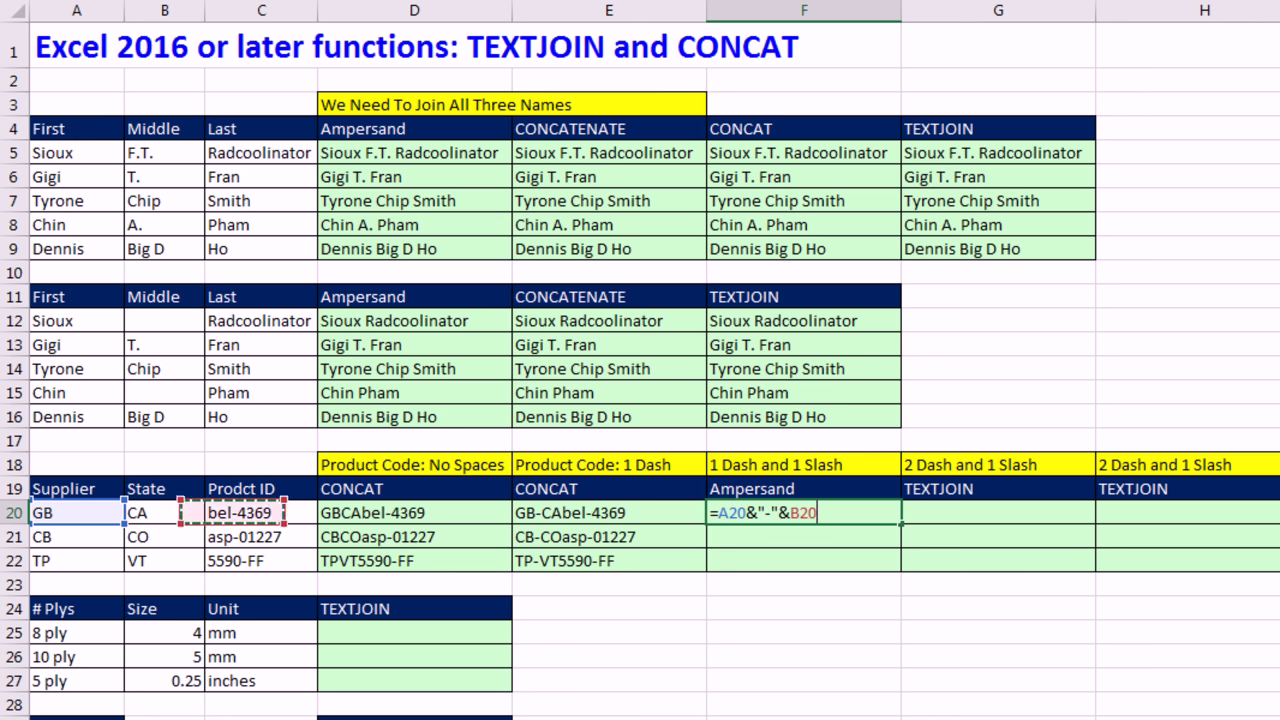
type("&")
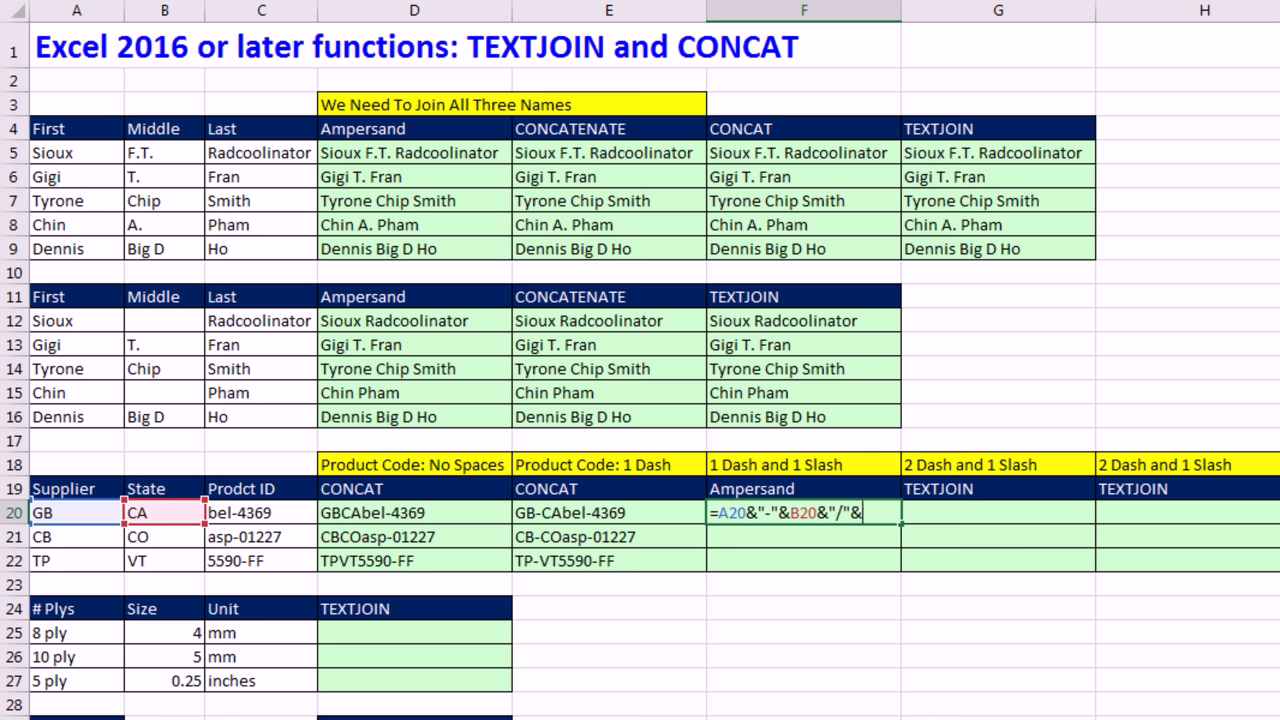
type("\"/\"&")
key("Left")
key("Left")
key("Left")
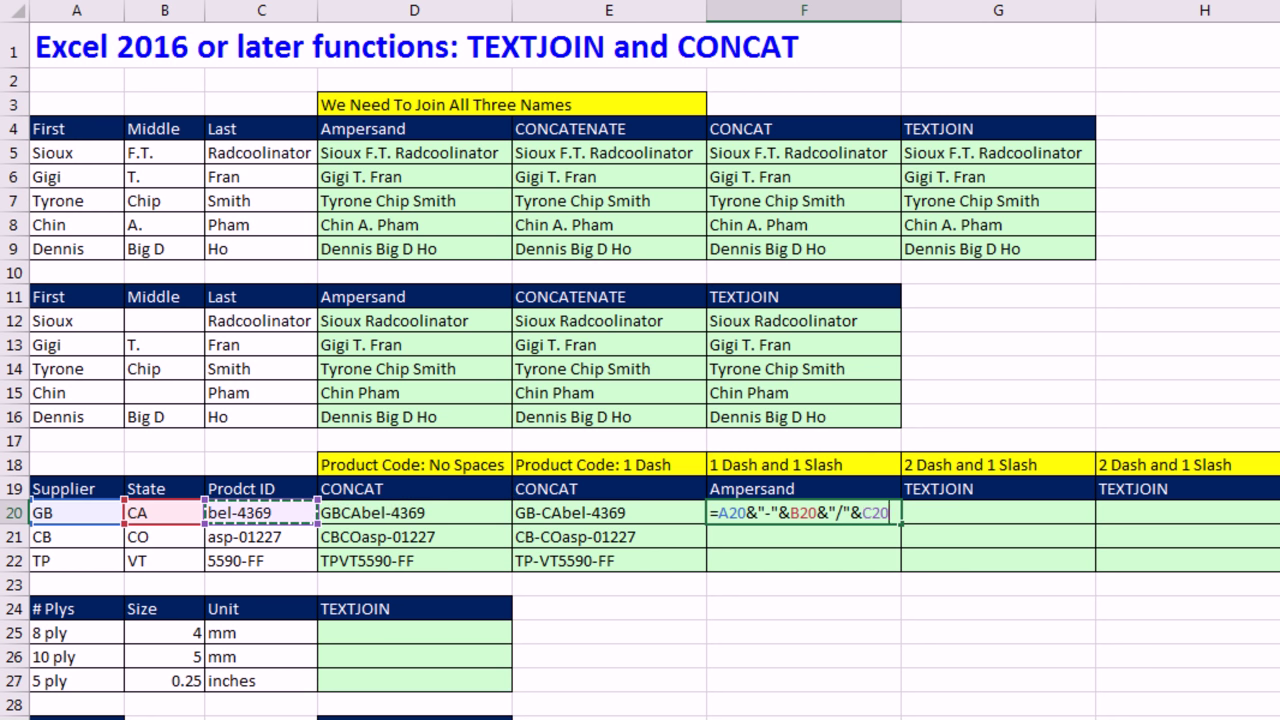
key("ctrl+Return")
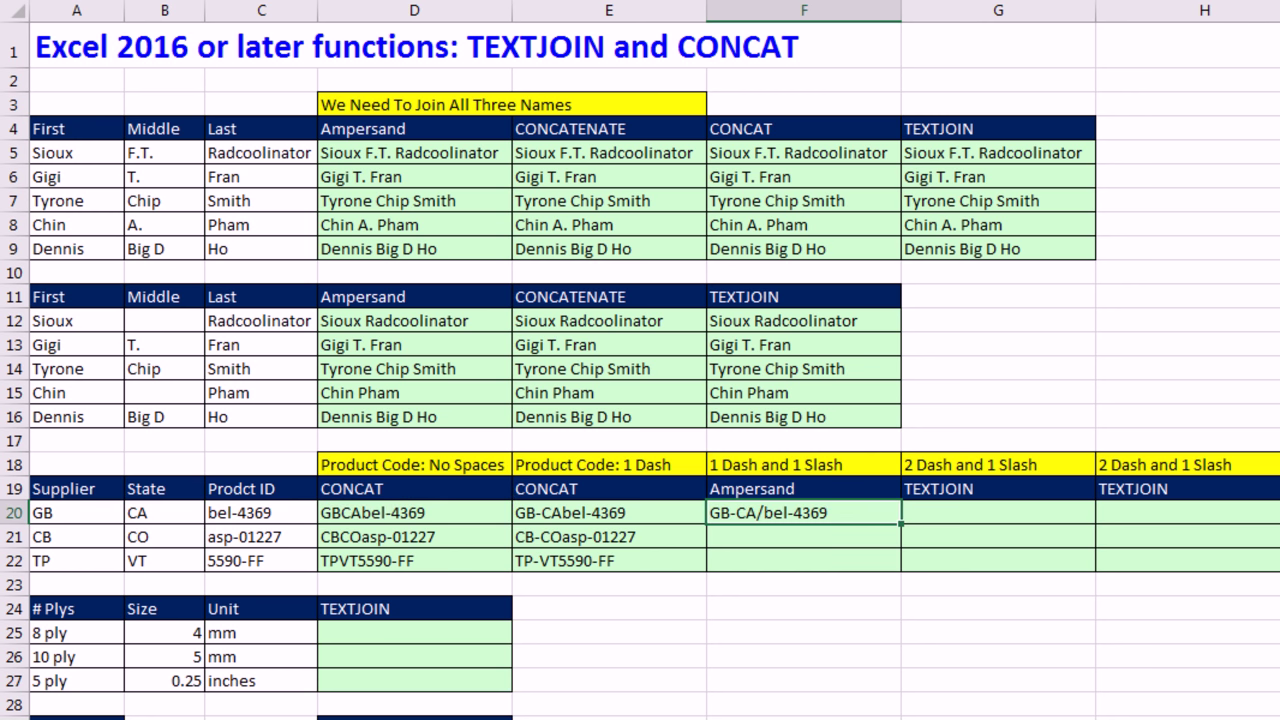
double_click(900, 523)
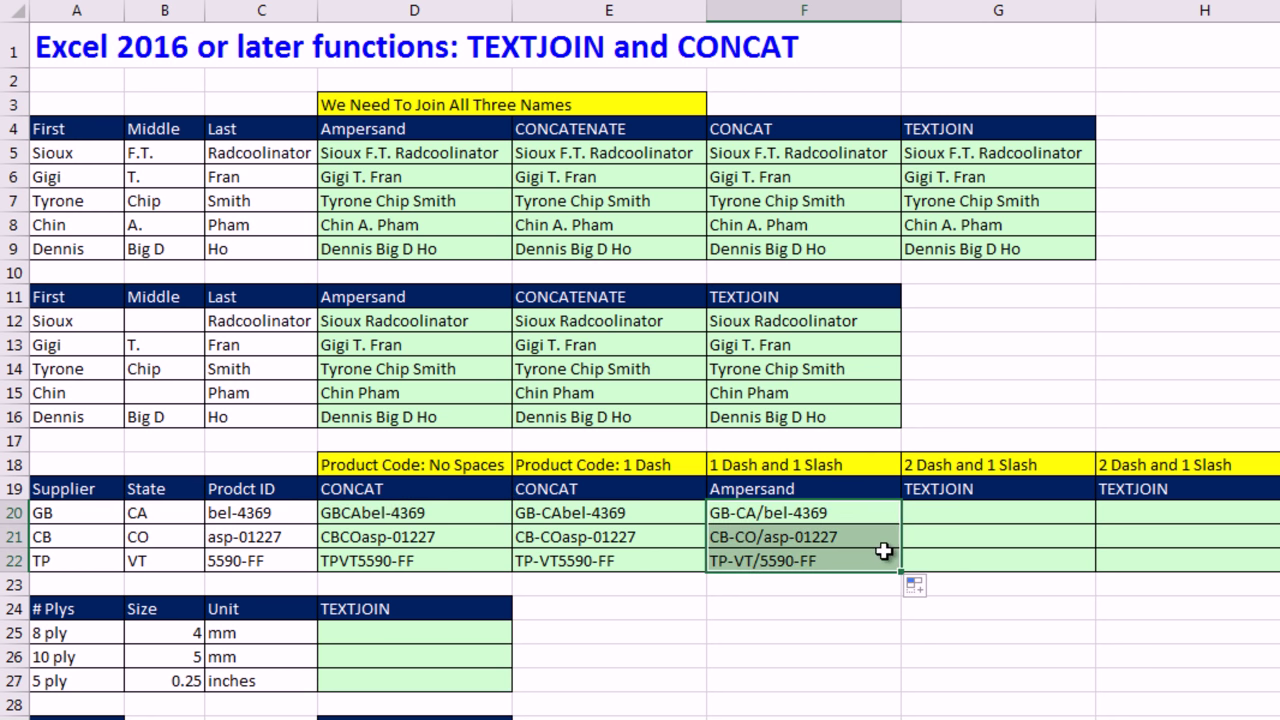
Step: Enter =TEXTJOIN({"-","/"},1,A20:C20) in G20 and fill it down to G22
left_click(920, 518)
type("=textj")
key("Tab")
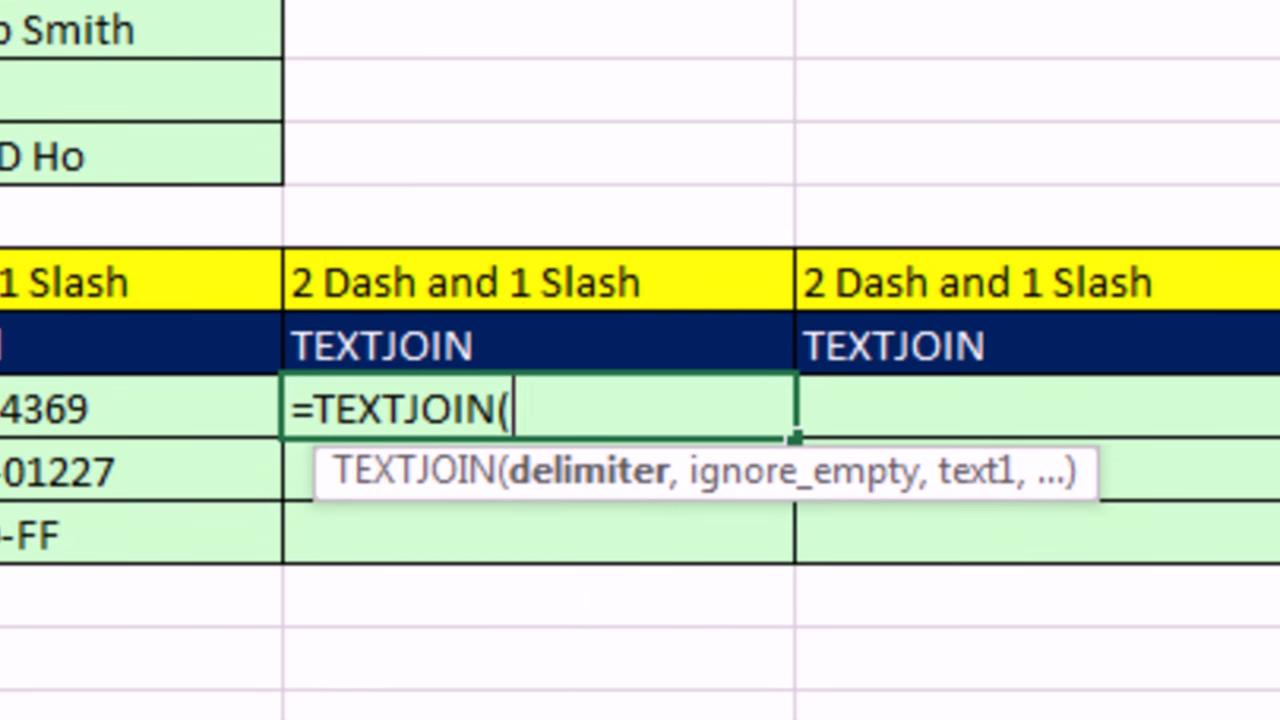
type("{\"-")
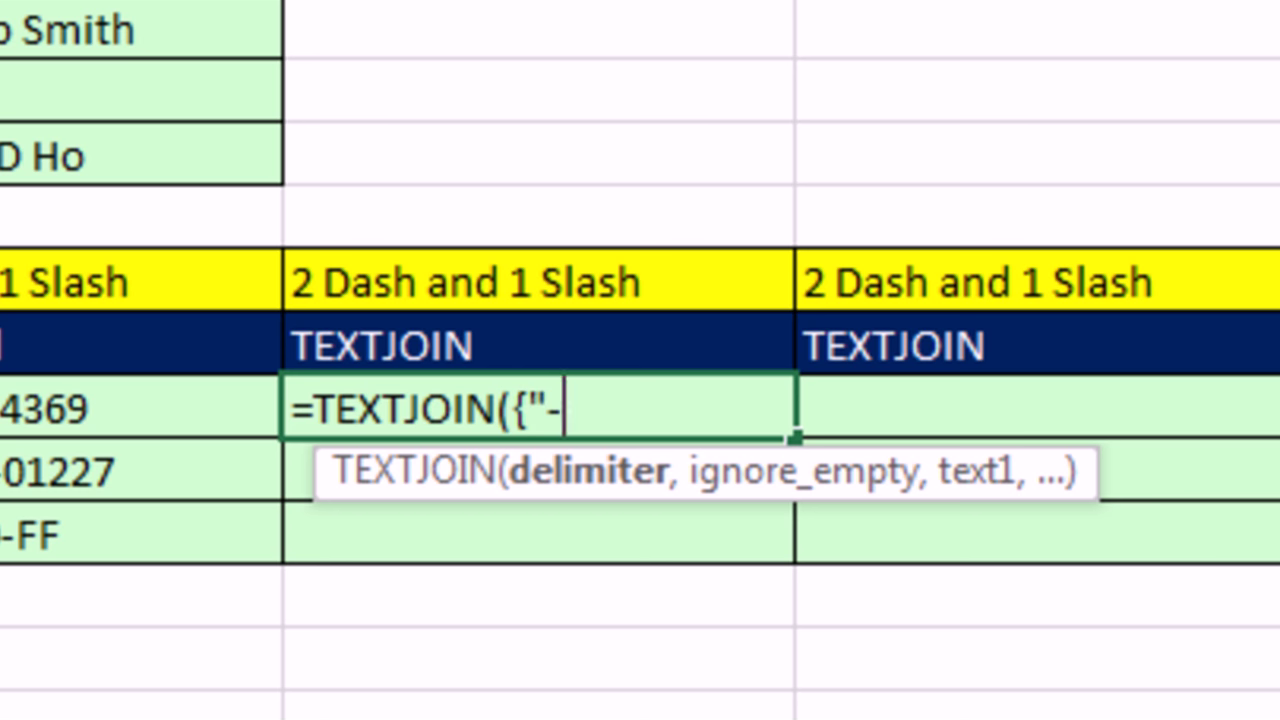
type("\",\"/\"")
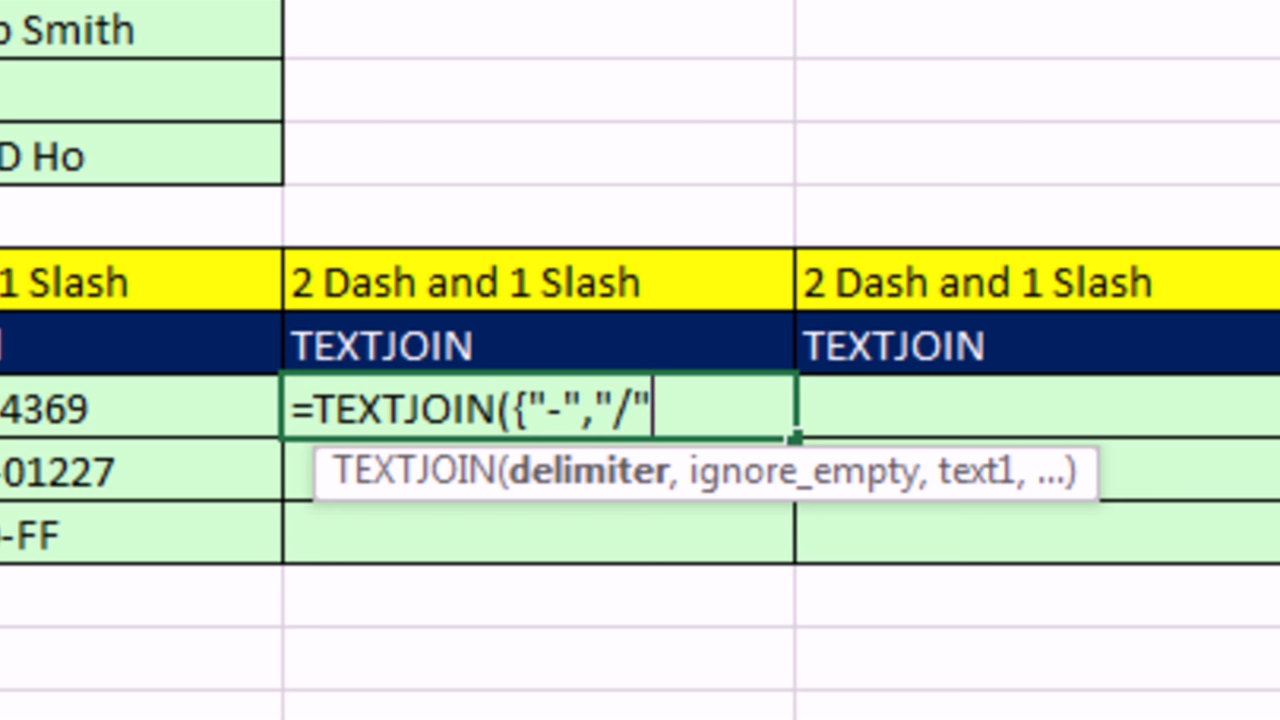
type("}")
type(",")
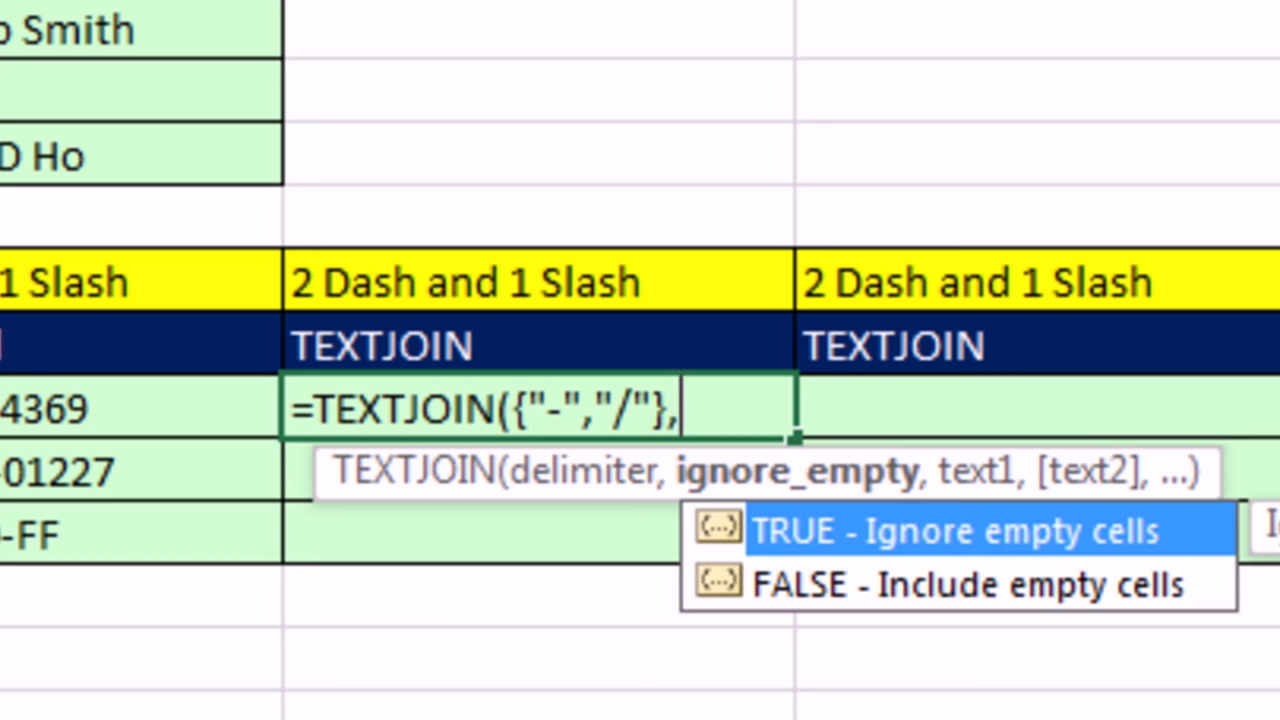
type("1,")
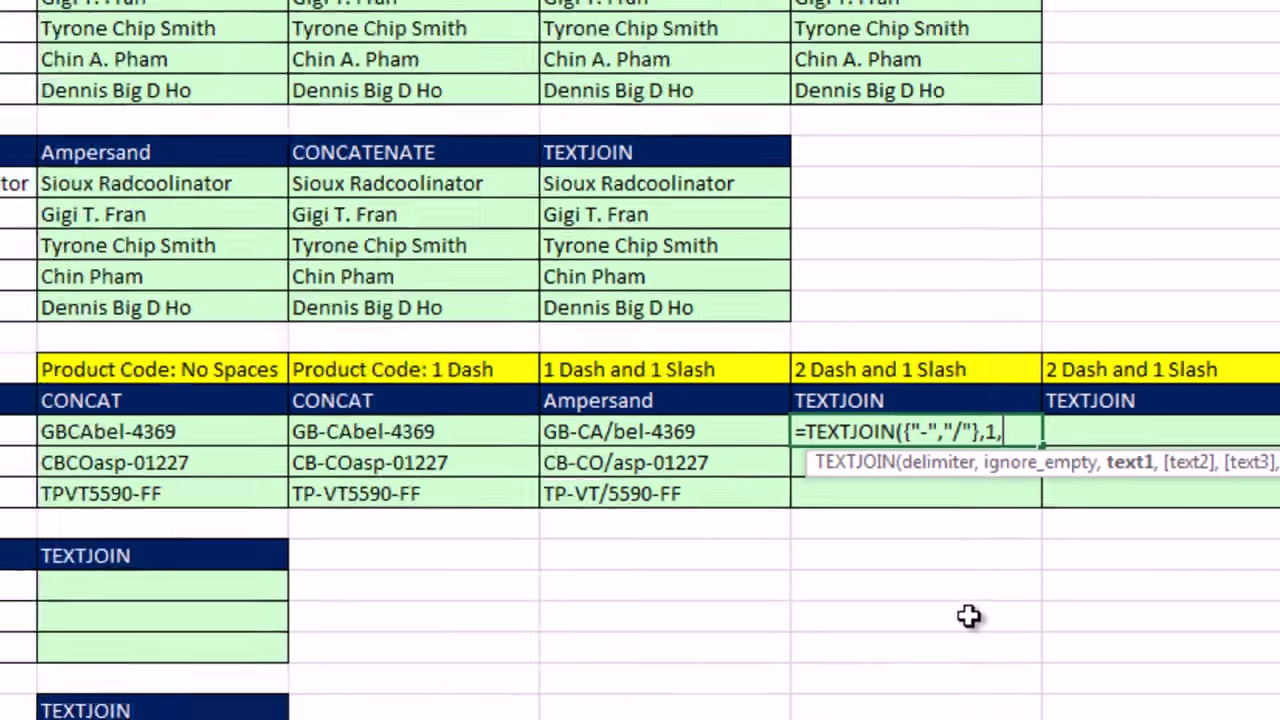
left_click_drag(0, 431, 0, 431)
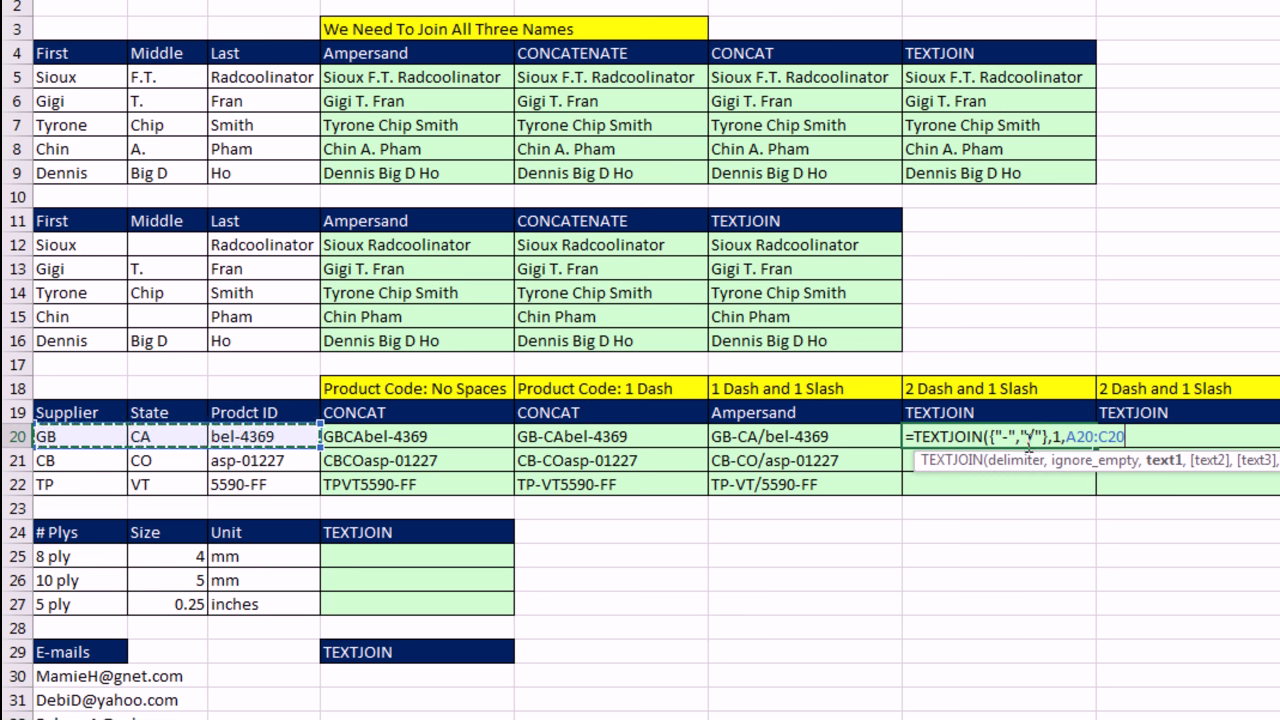
type(")")
key("ctrl+Return")
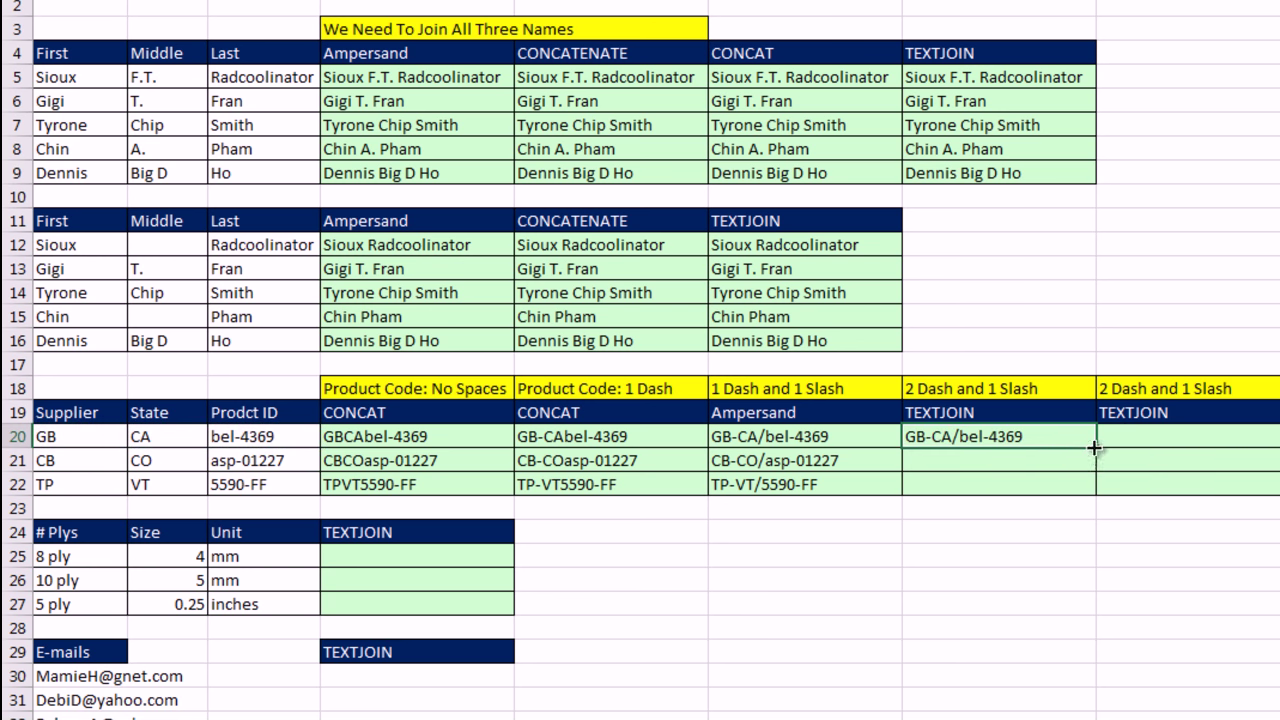
double_click(1096, 450)
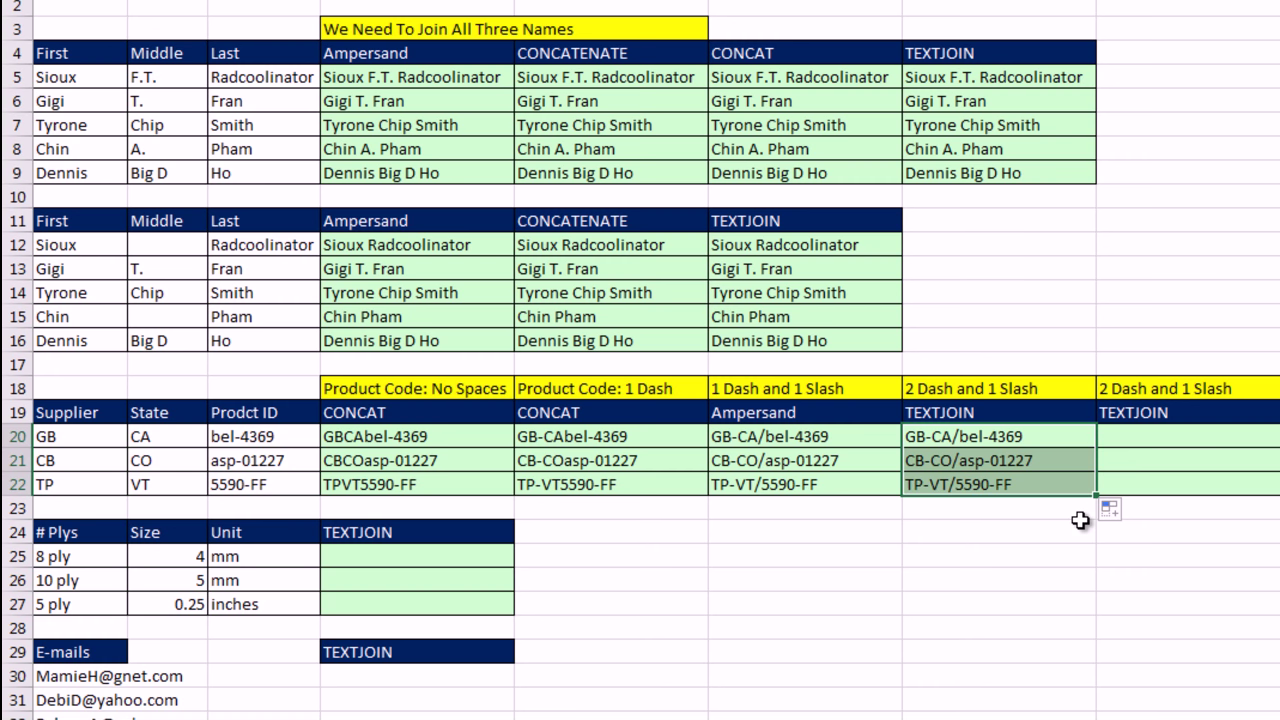
Step: Enter a TEXTJOIN formula in H20 with $J$19:$K$19 as delimiters, 1 for ignoring empty cells and A20:C20 as text, and fill it down to H22
left_click(1133, 436)
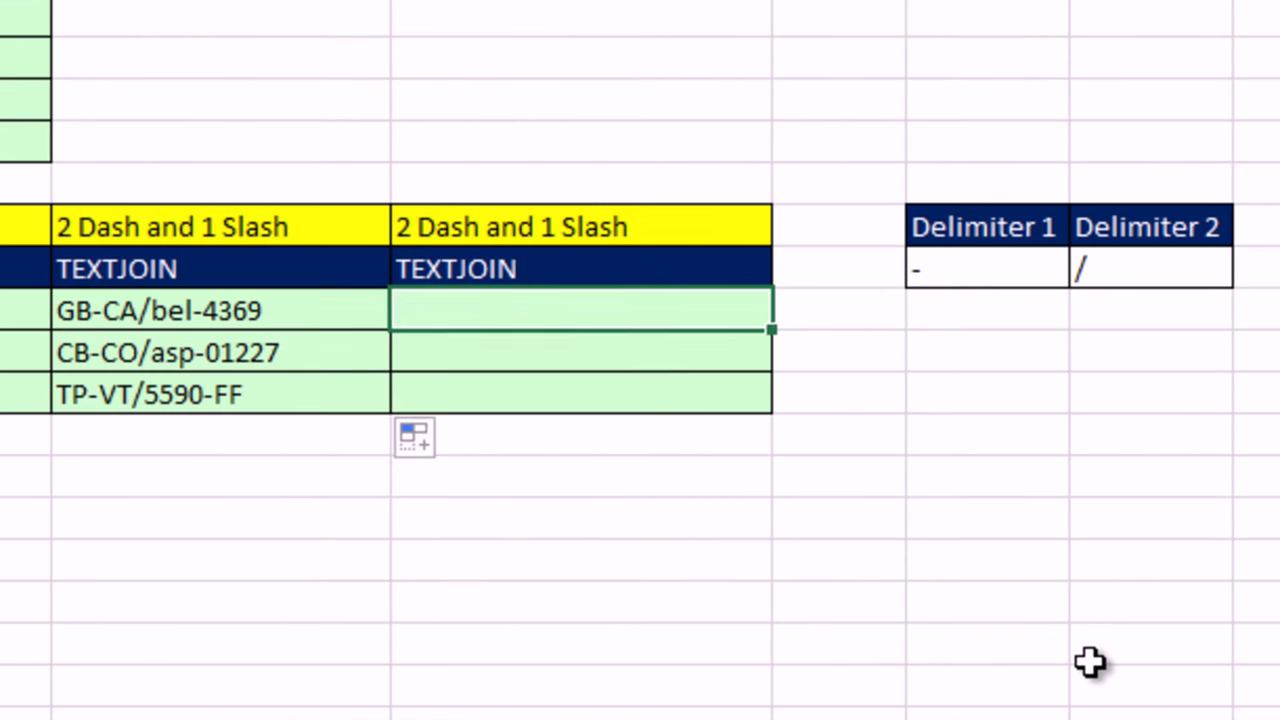
type("=text")
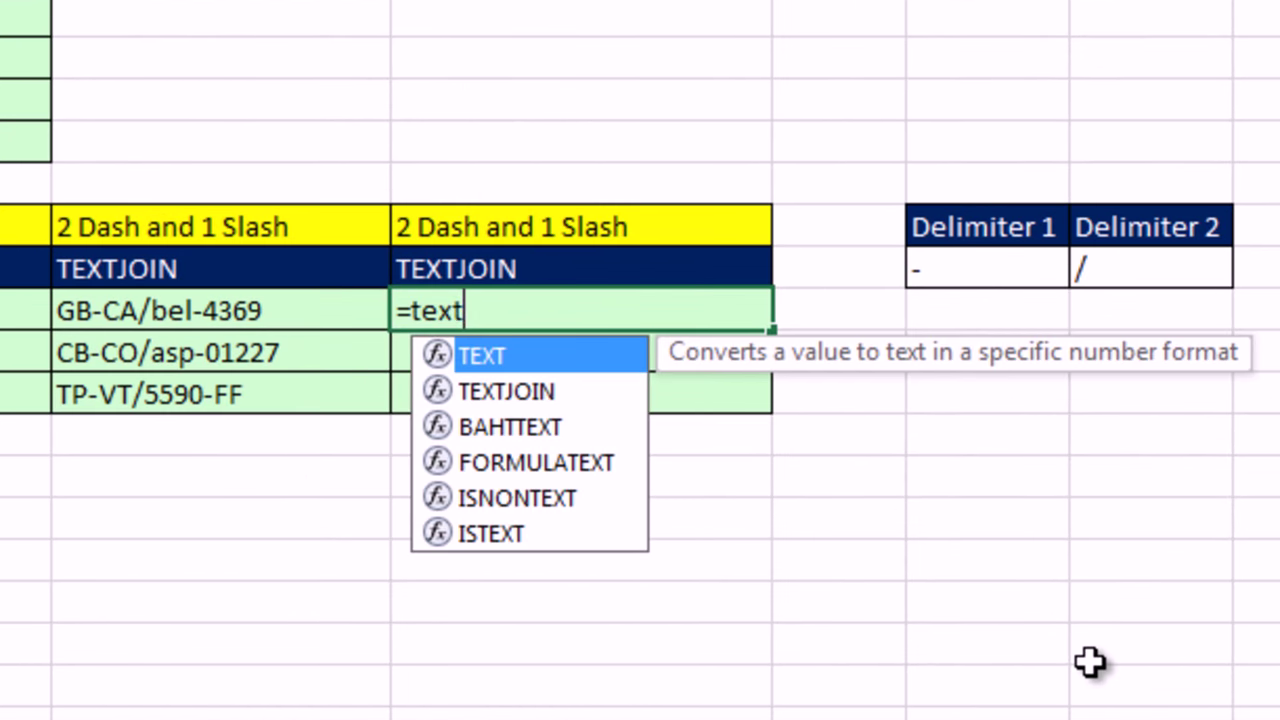
type("j")
key("Tab")
left_click(1047, 268)
left_click_drag(1047, 268, 1114, 271)
key("F4")
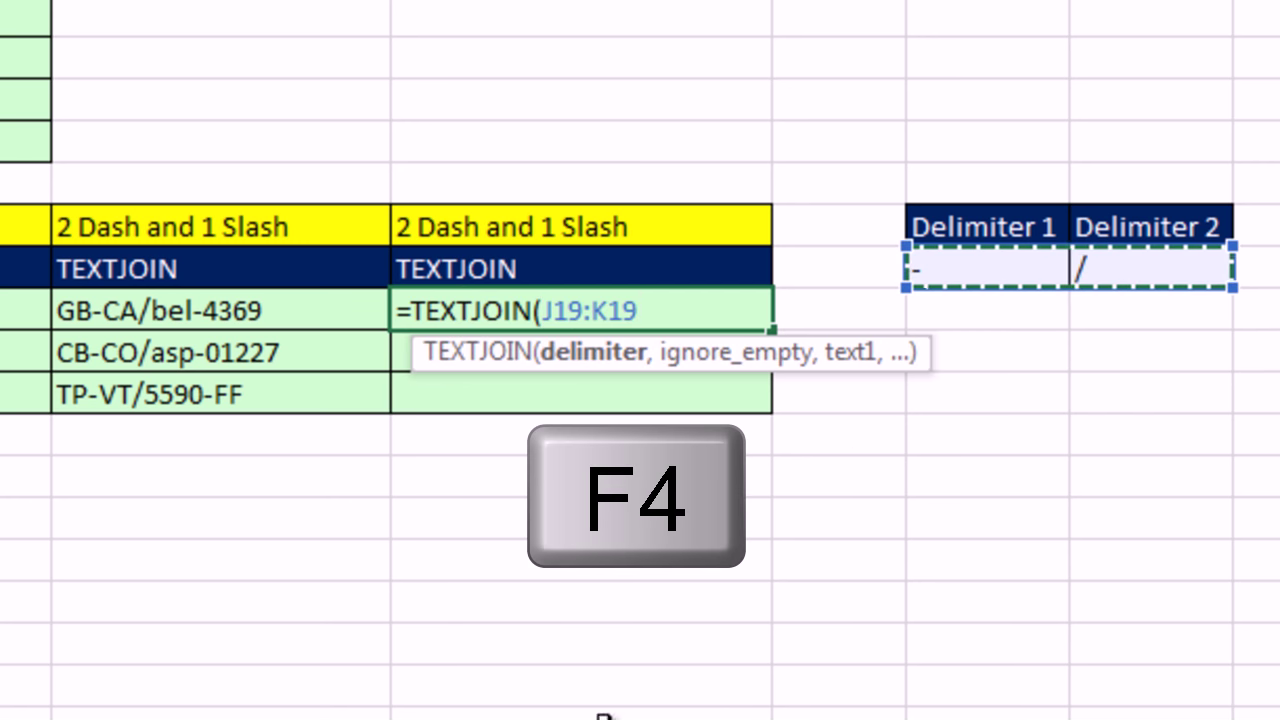
type(",")
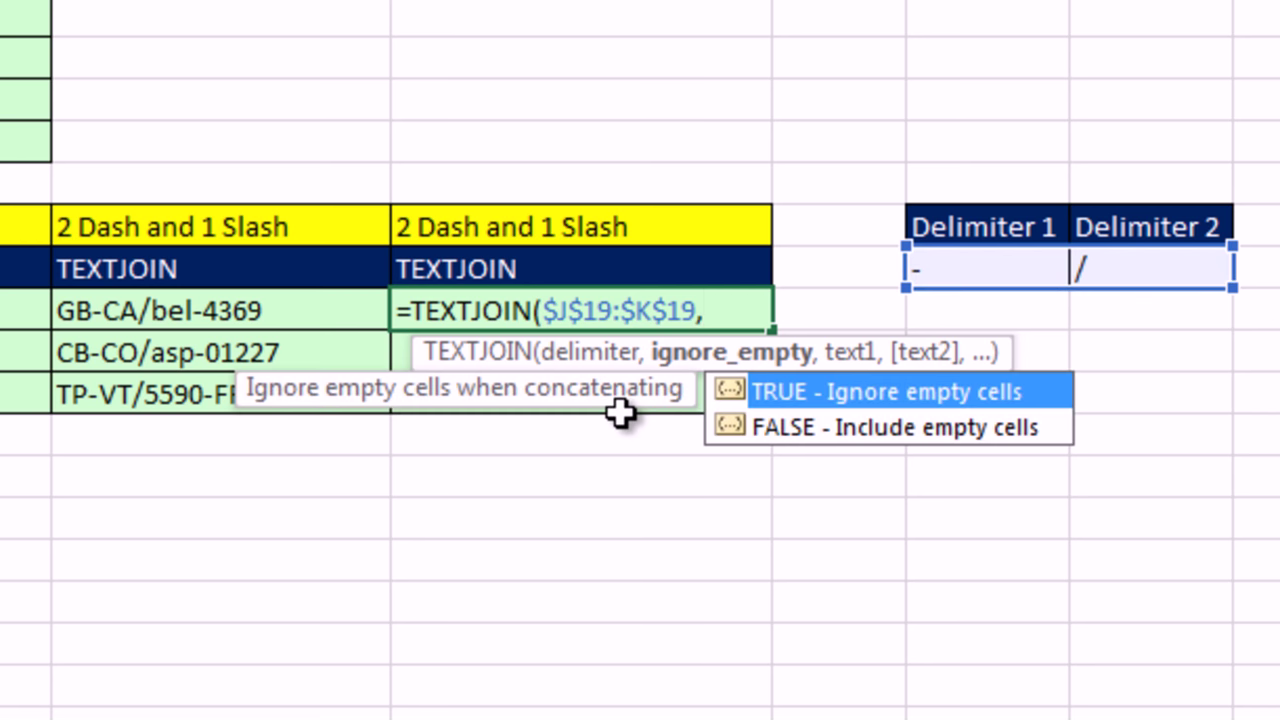
type("1,")
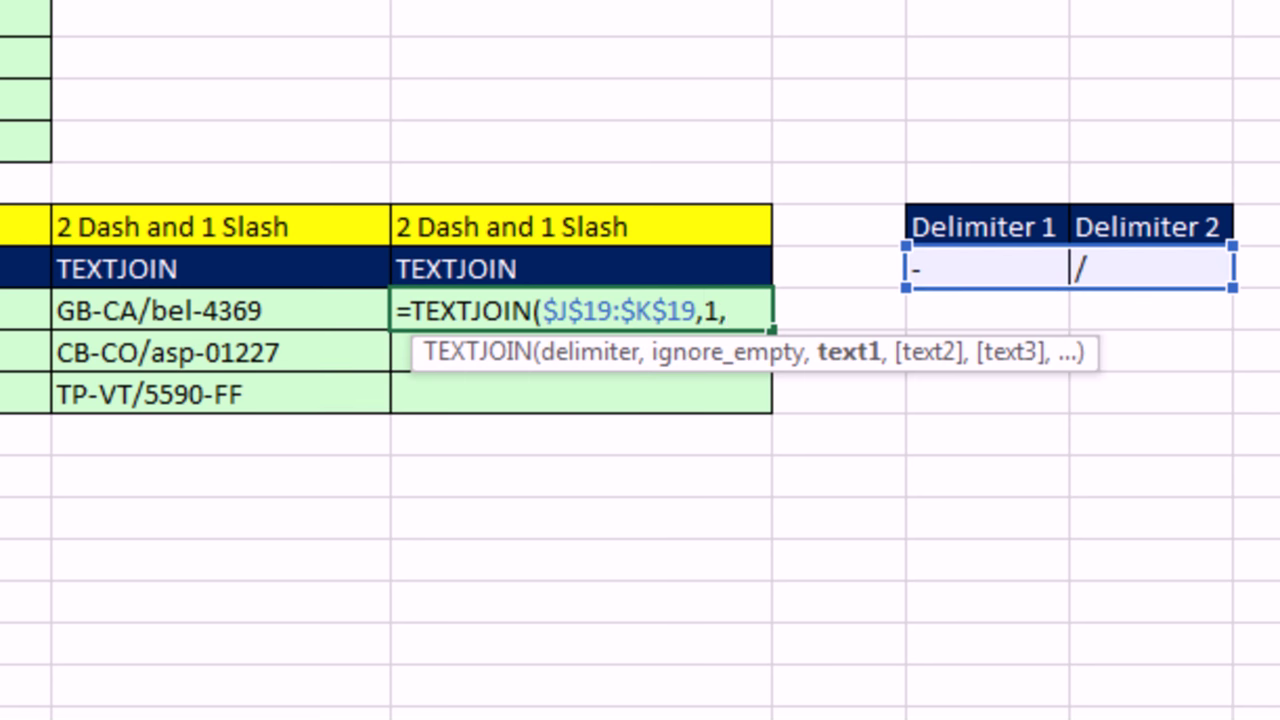
type("A20:C20")
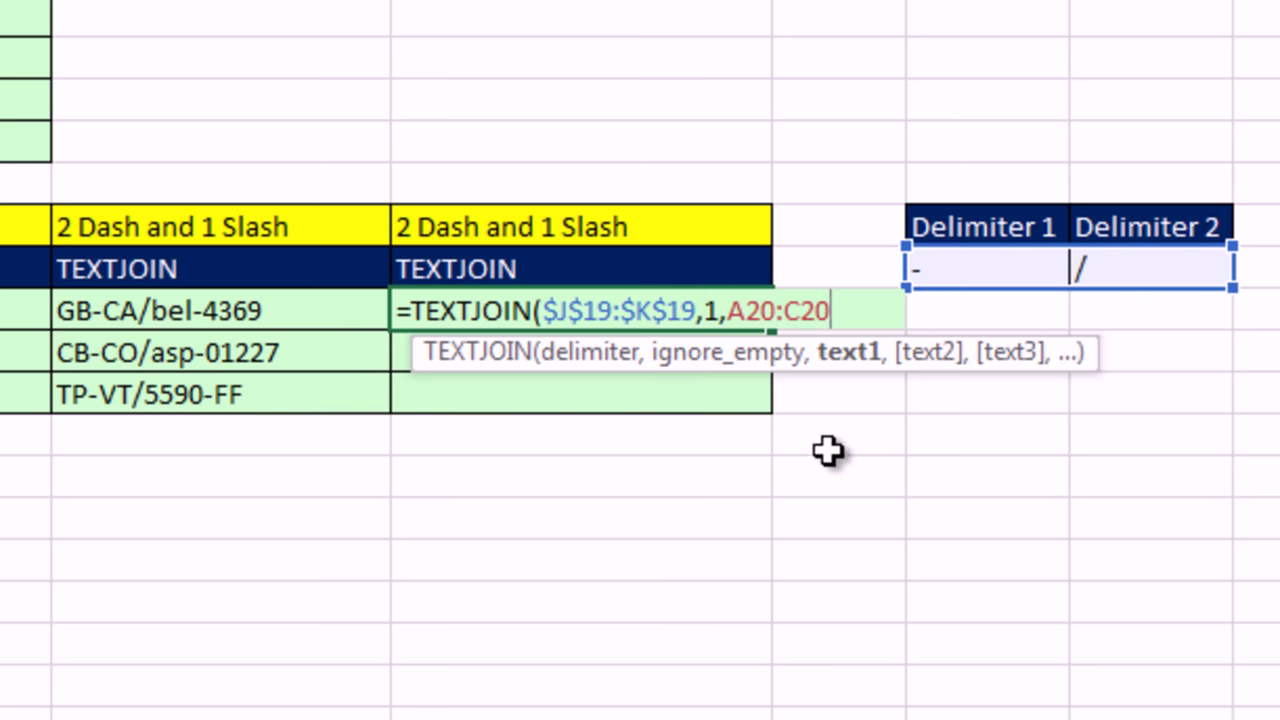
key("ctrl+Return")
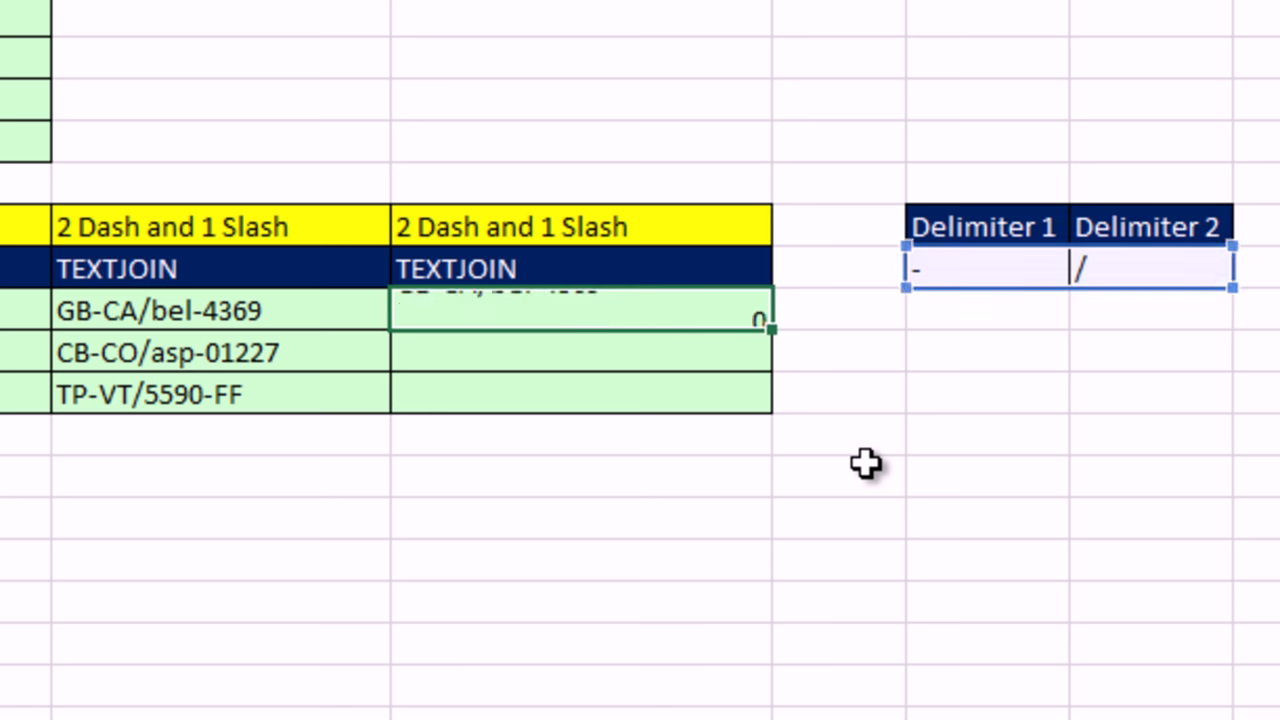
double_click(774, 330)
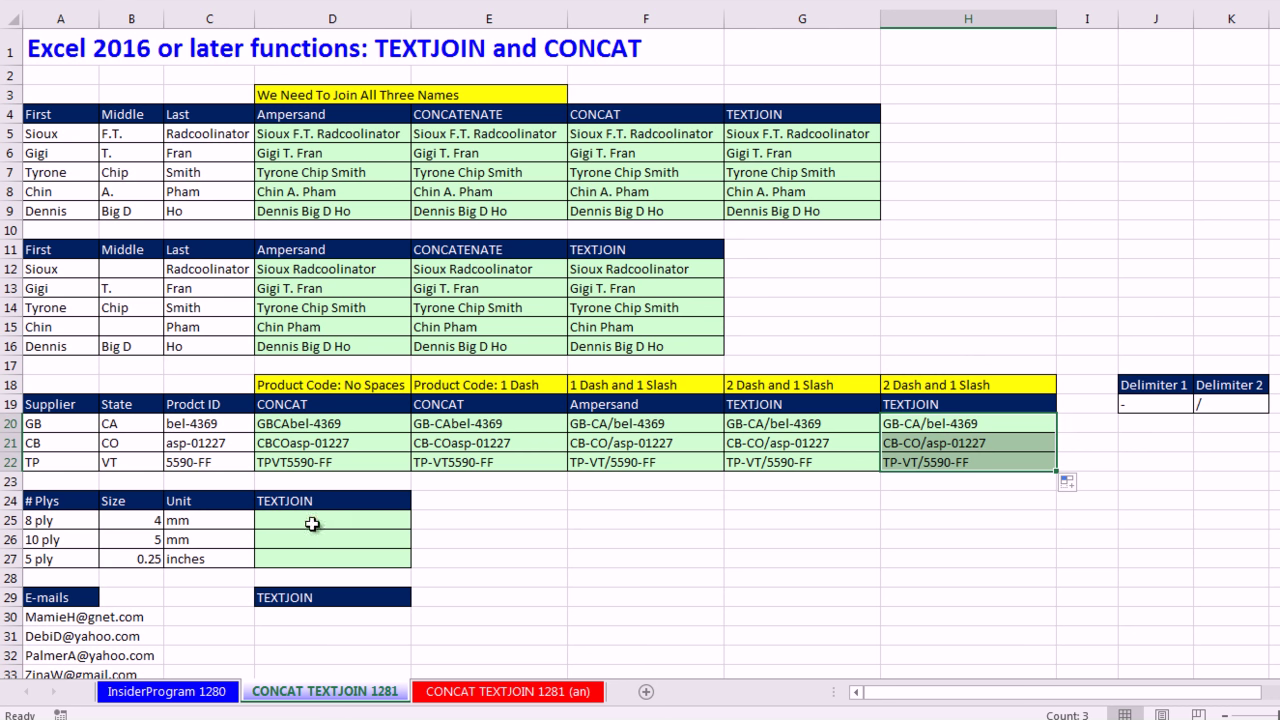
Step: Enter a TEXTJOIN formula in D25 joining A25:C25 with a space and ignoring empty cells, and fill it down to D27
left_click(312, 524)
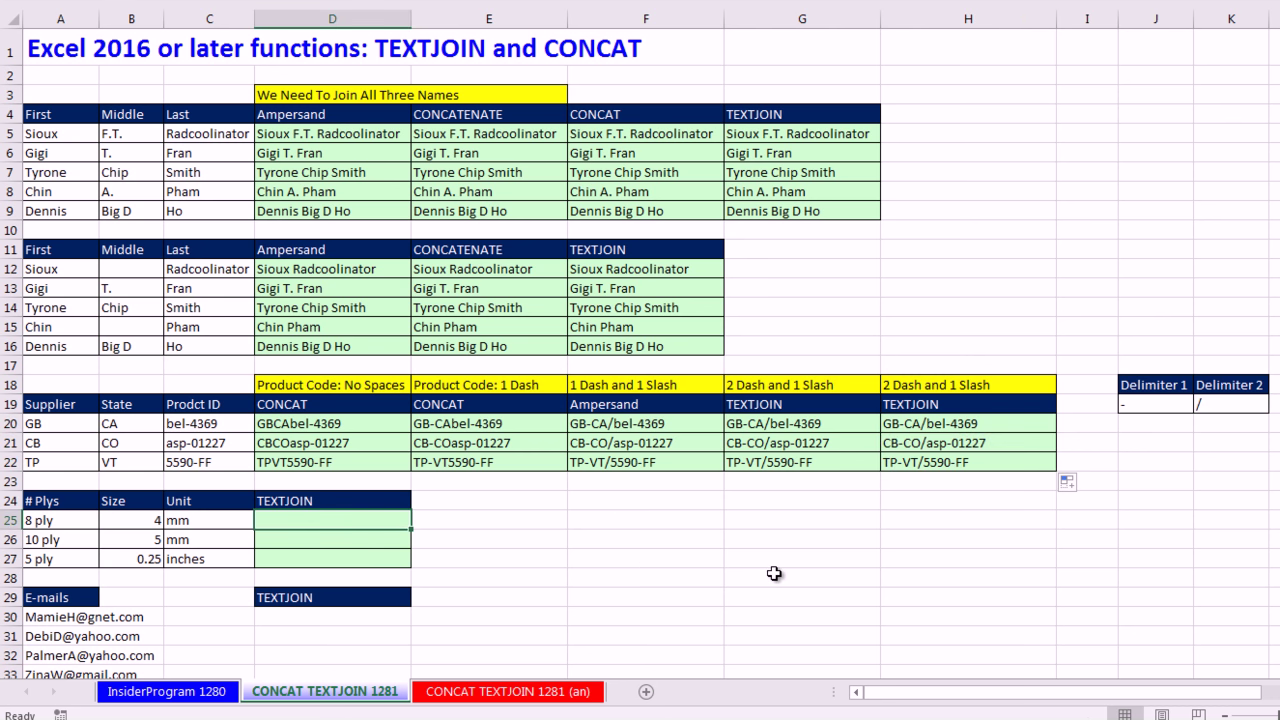
type("=textj")
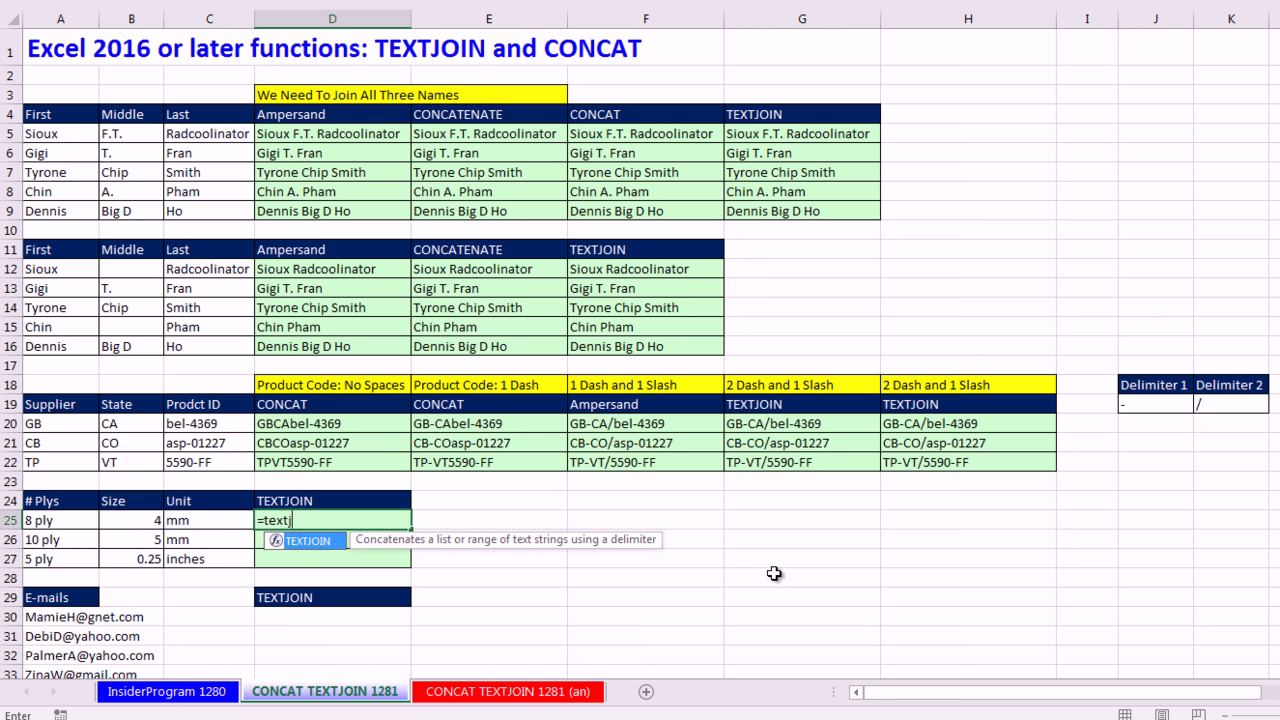
key("Tab")
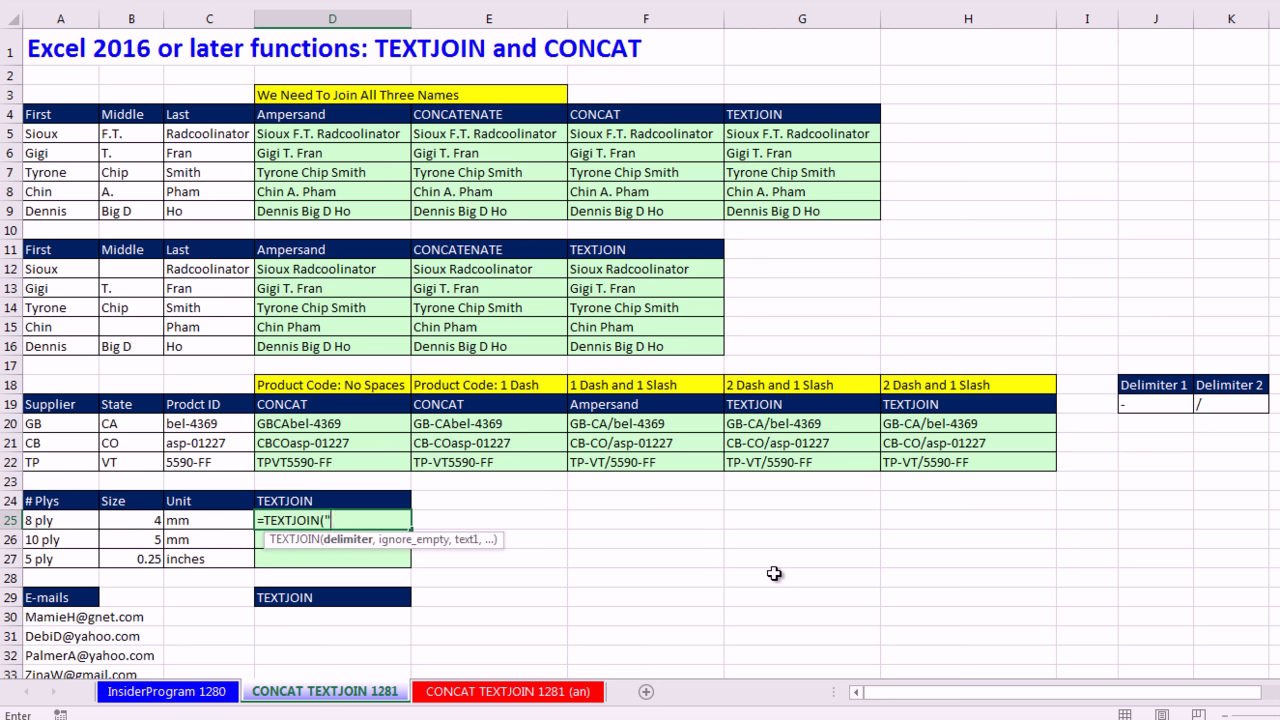
type("\" \",1,")
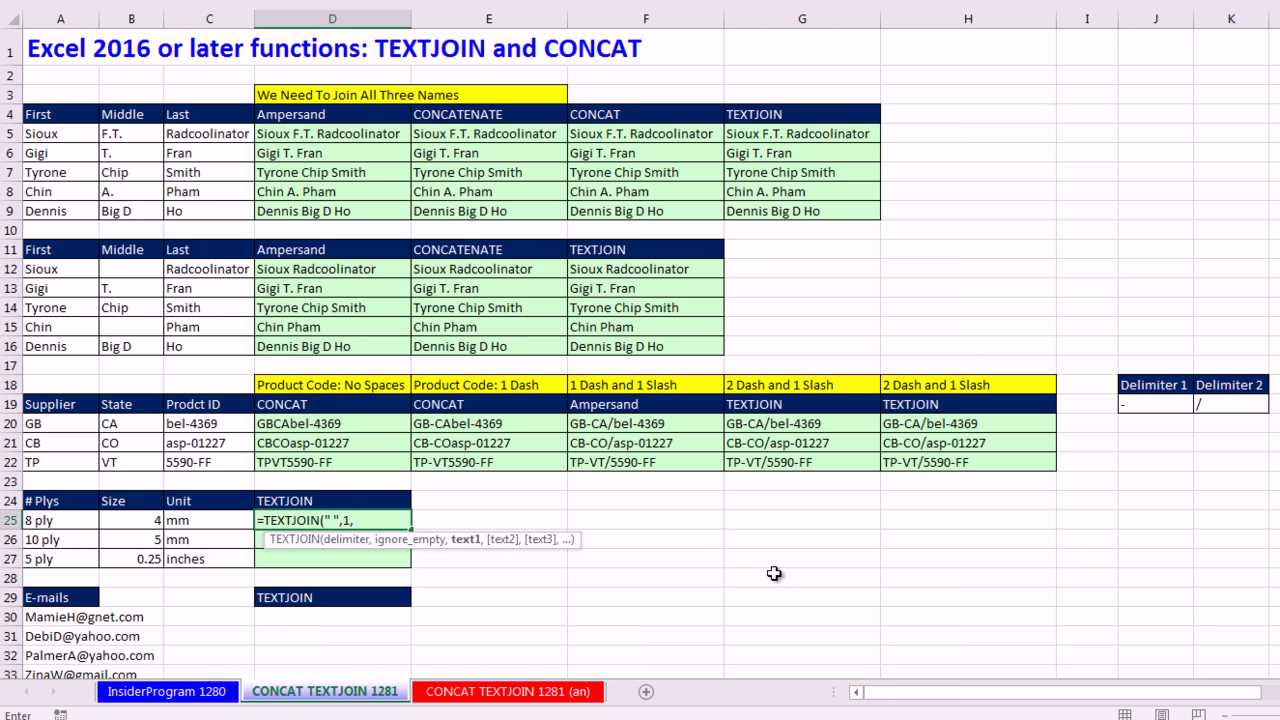
key("Left")
key("shift+Left")
key("shift+Left")
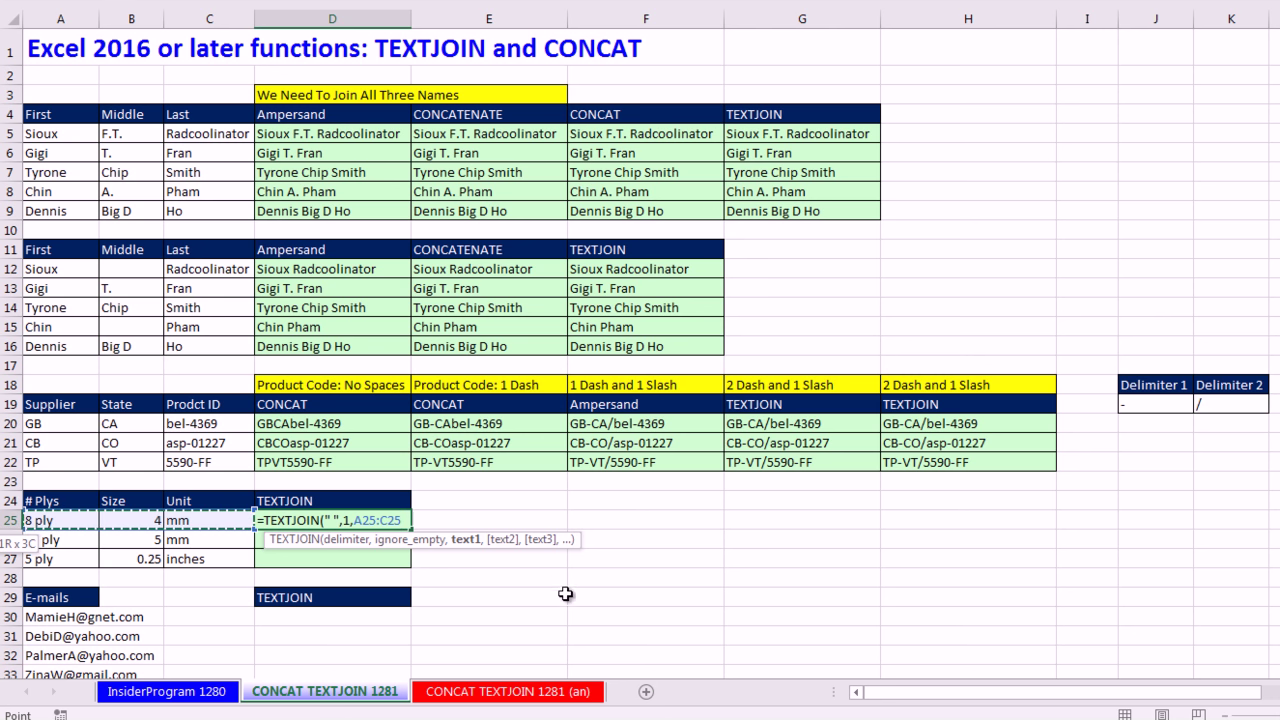
key("ctrl+Return")
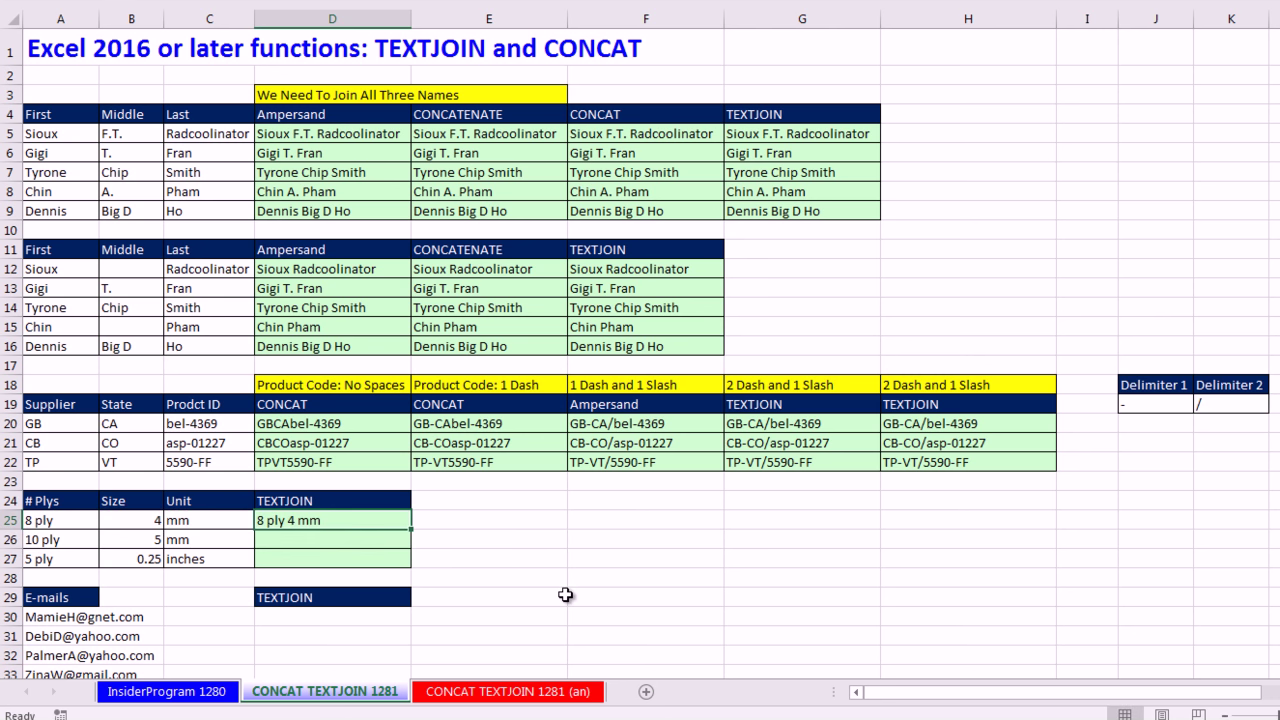
double_click(409, 530)
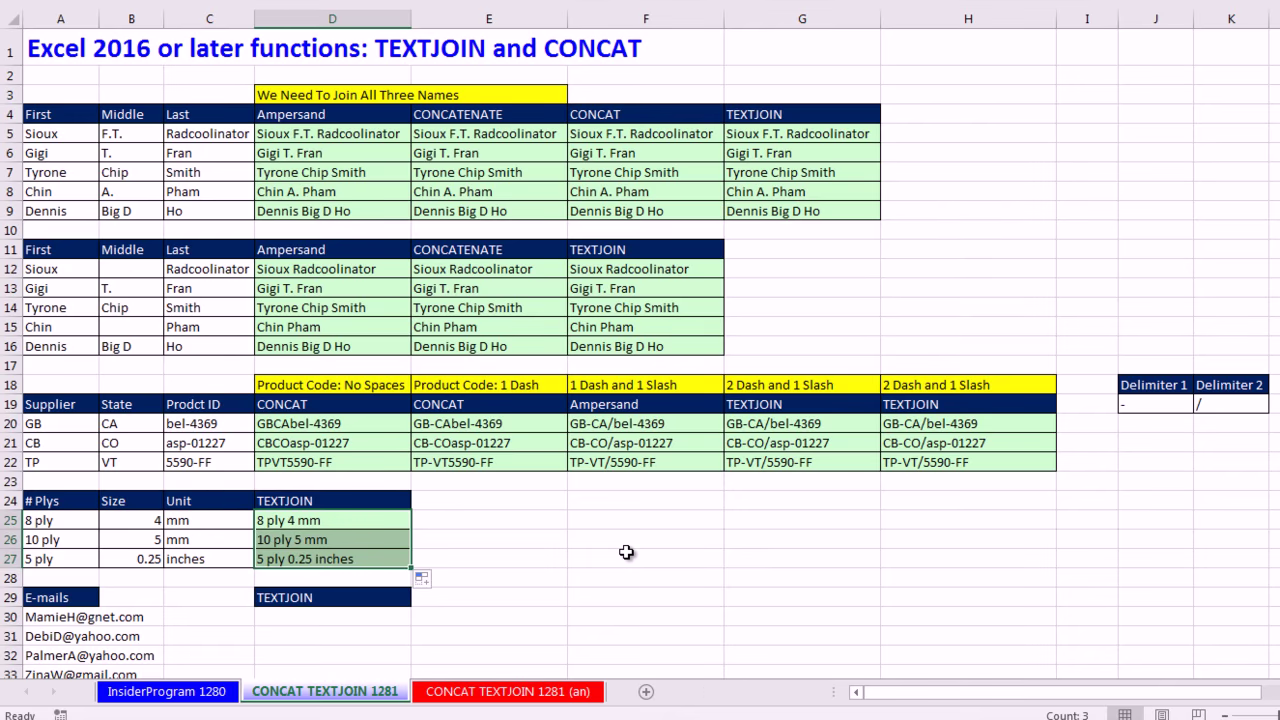
Step: Start a formula in D30 with =A30&";"& and copy its &";"& part for reuse
scroll(626, 552, "down", 3)
left_click(330, 428)
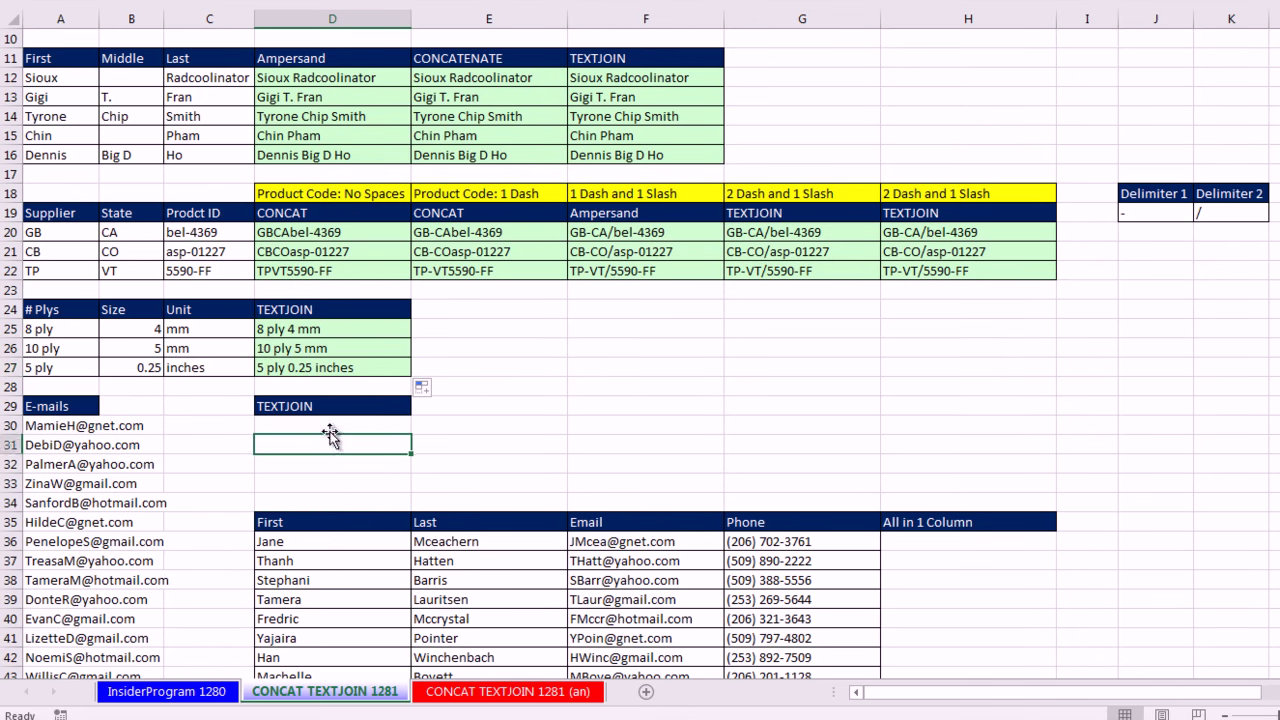
scroll(420, 443, "down", 3)
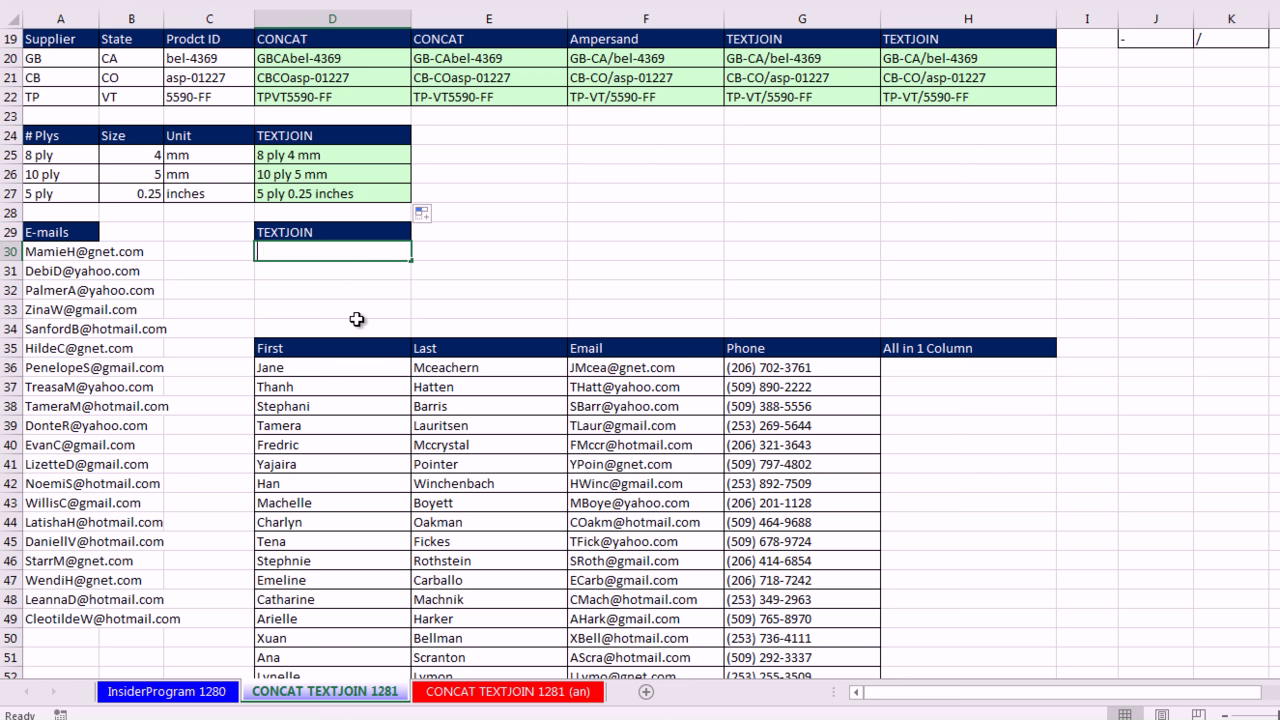
type("=")
left_click(60, 254)
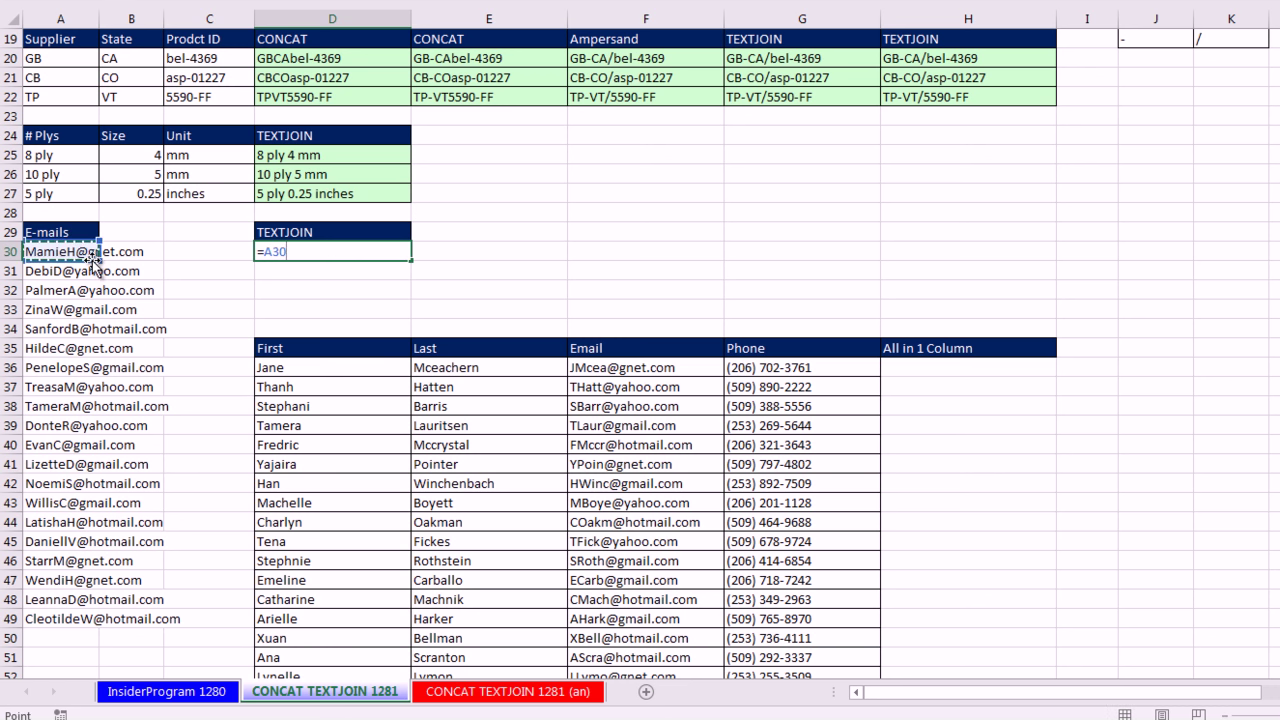
type("&\";\"&")
left_click_drag(302, 251, 322, 252)
key("ctrl+c")
left_click(346, 251)
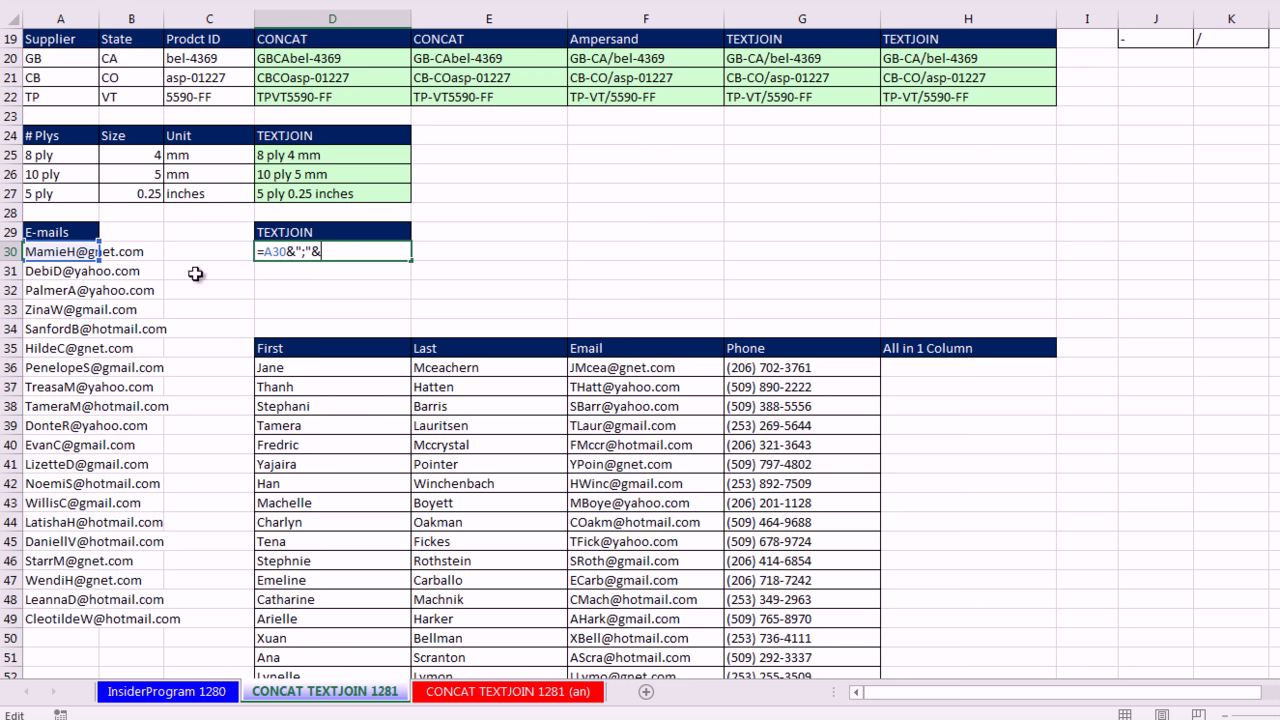
Step: Complete the D30 formula by appending A31 through A49, each separated by &";"&, and enter it
left_click(62, 271)
key("ctrl+v")
left_click(62, 290)
key("ctrl+v")
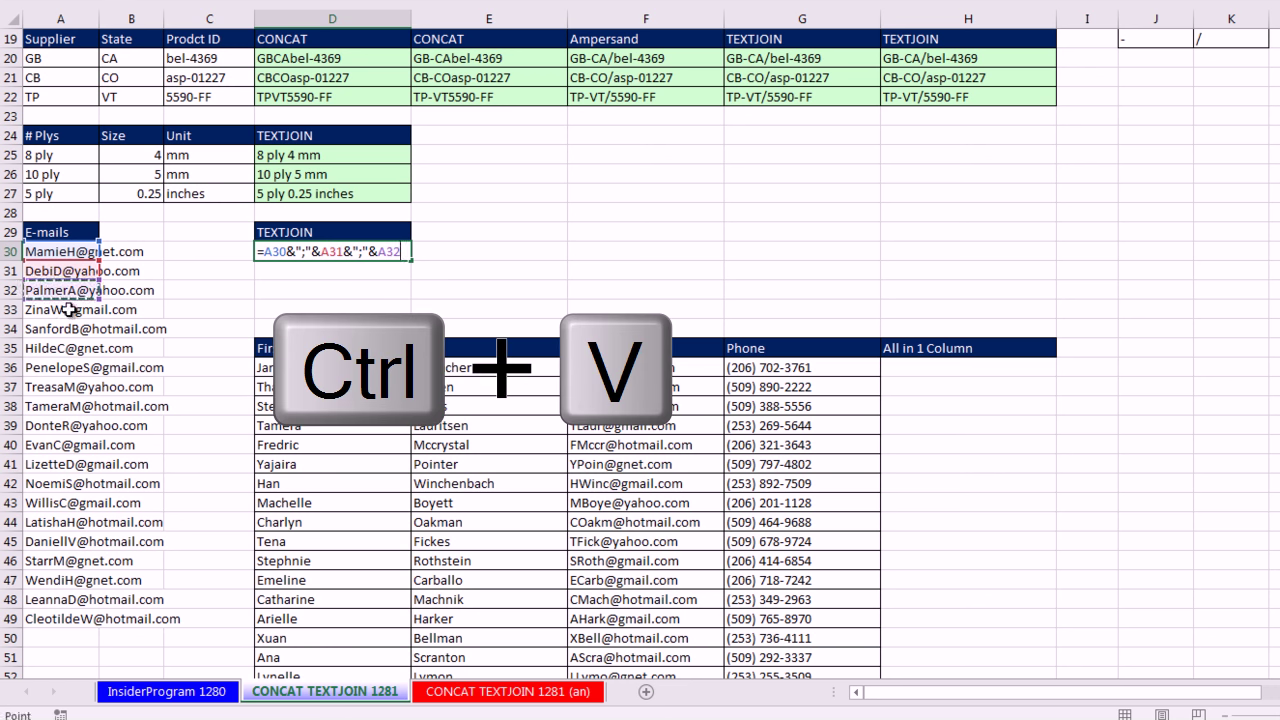
left_click(66, 310)
key("ctrl+v")
left_click(66, 329)
key("ctrl+v")
left_click(48, 346)
key("ctrl+v")
left_click(48, 367)
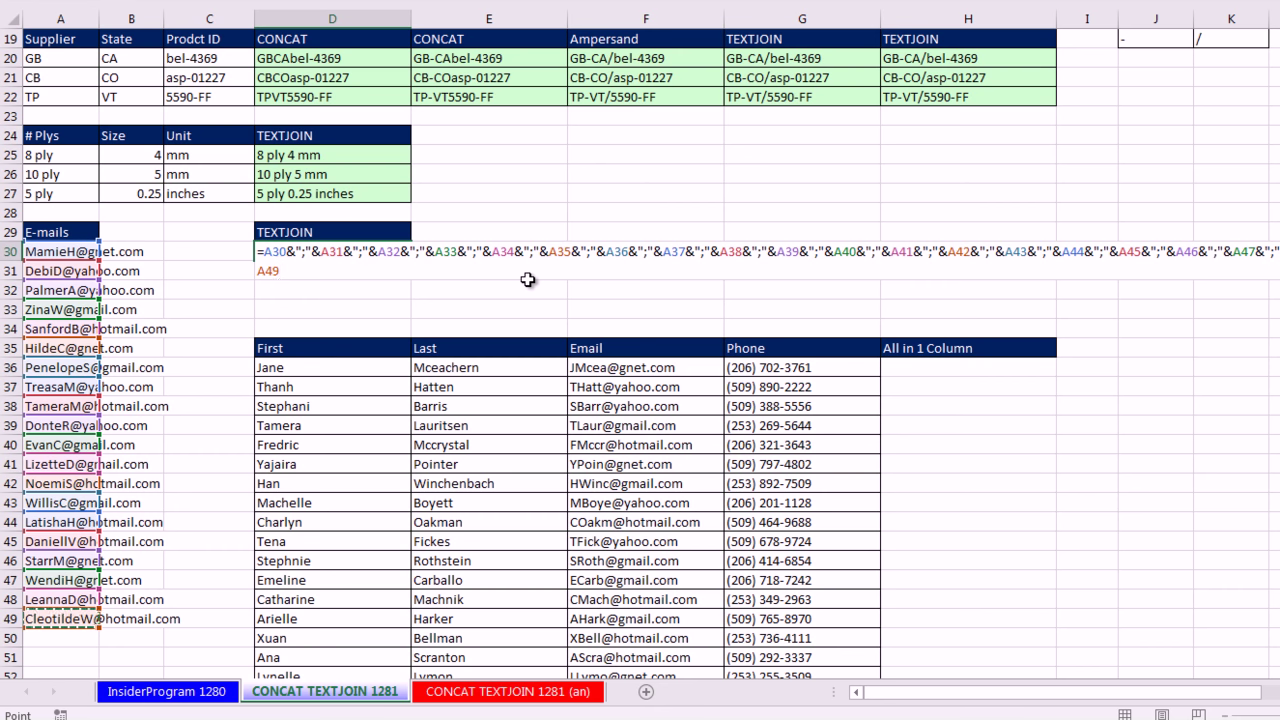
key("ctrl+Return")
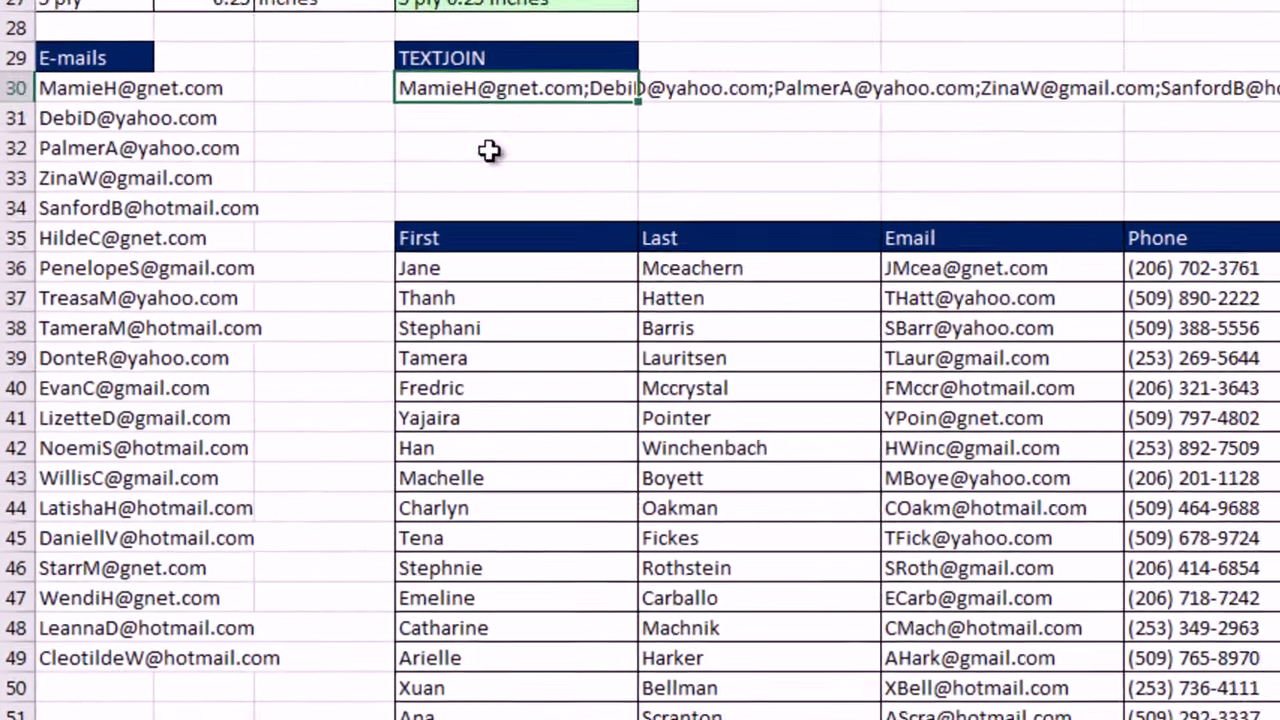
Step: Write the formula =TEXTJOIN(";",1,A30:A49) in D31
key("Down")
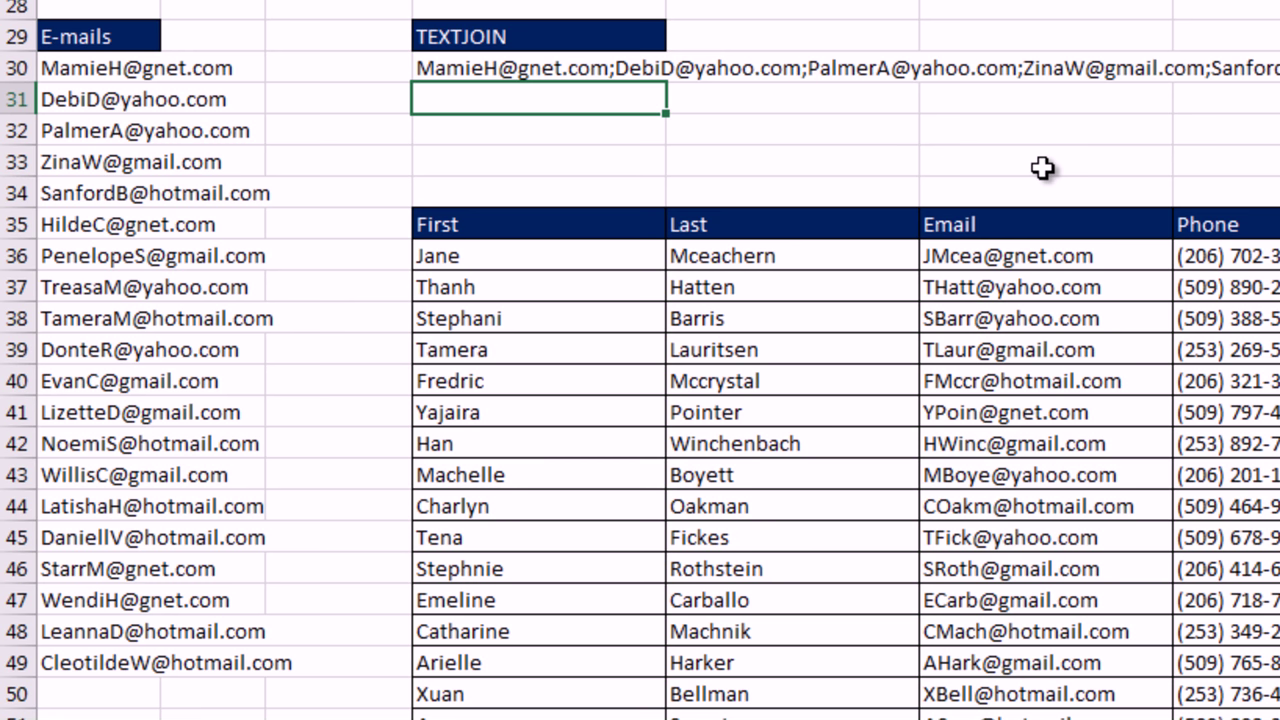
type("=textj")
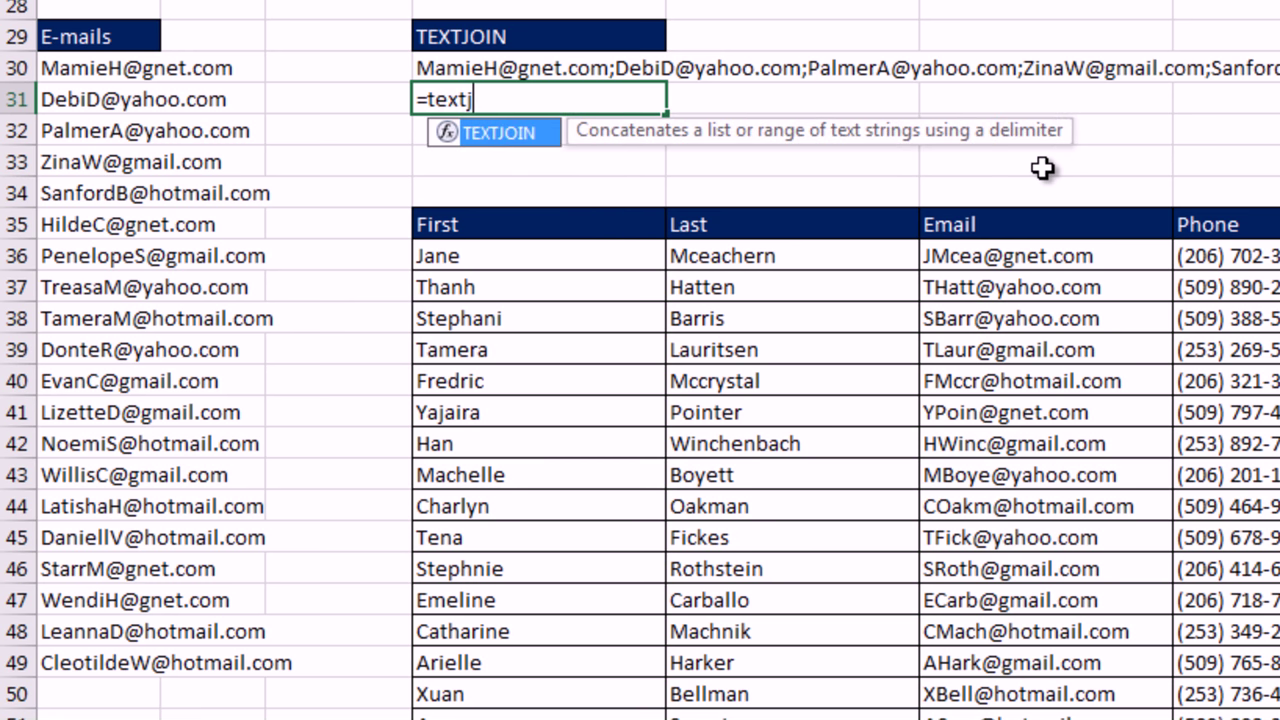
key("Tab")
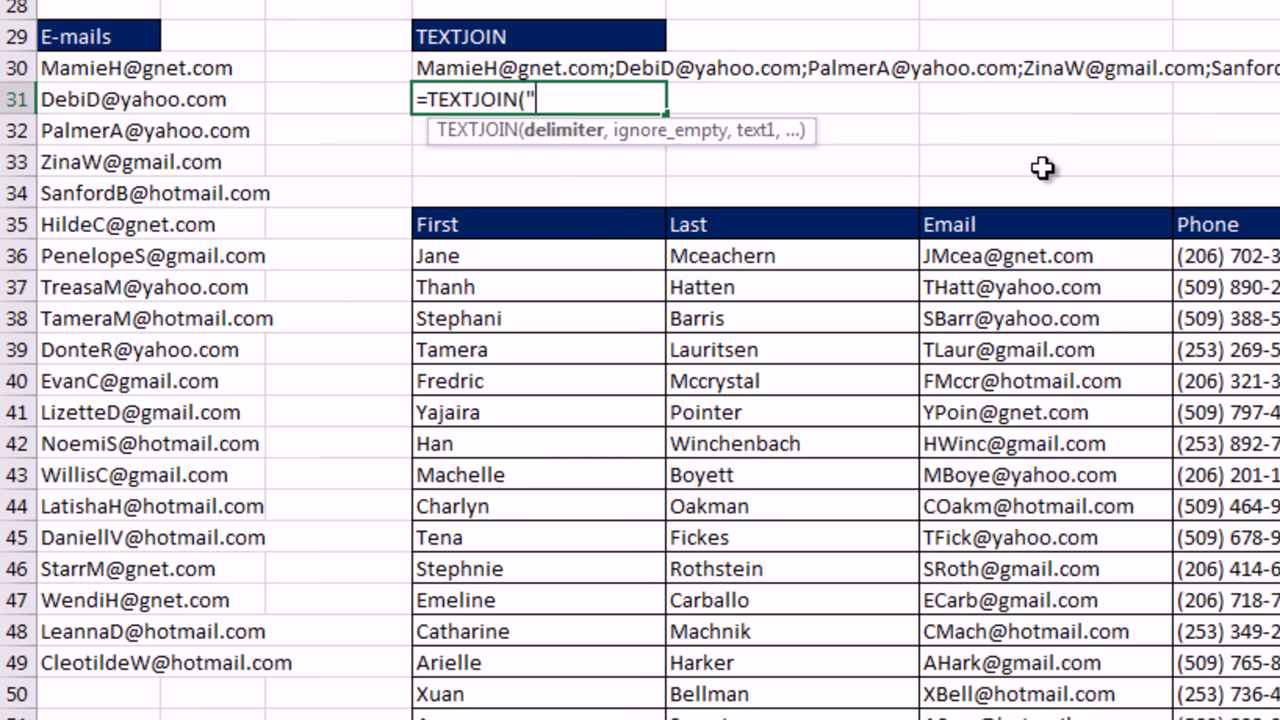
type("\";\",1,")
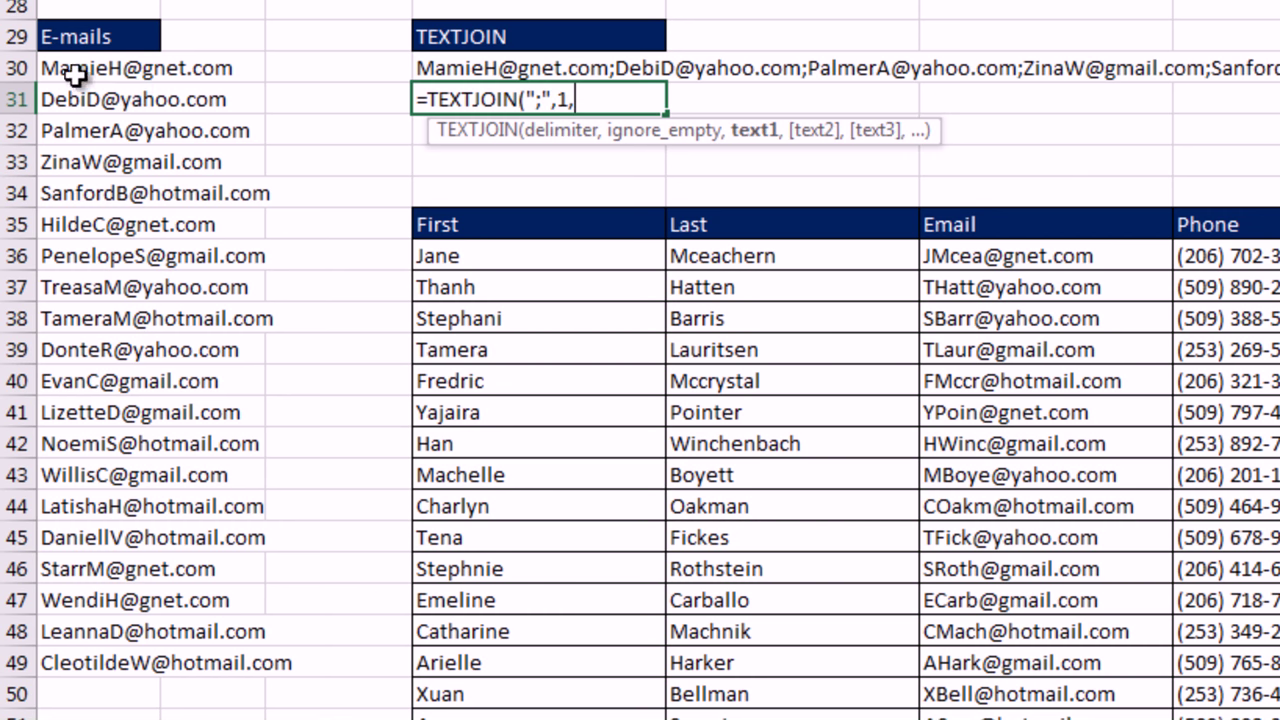
left_click_drag(76, 75, 102, 662)
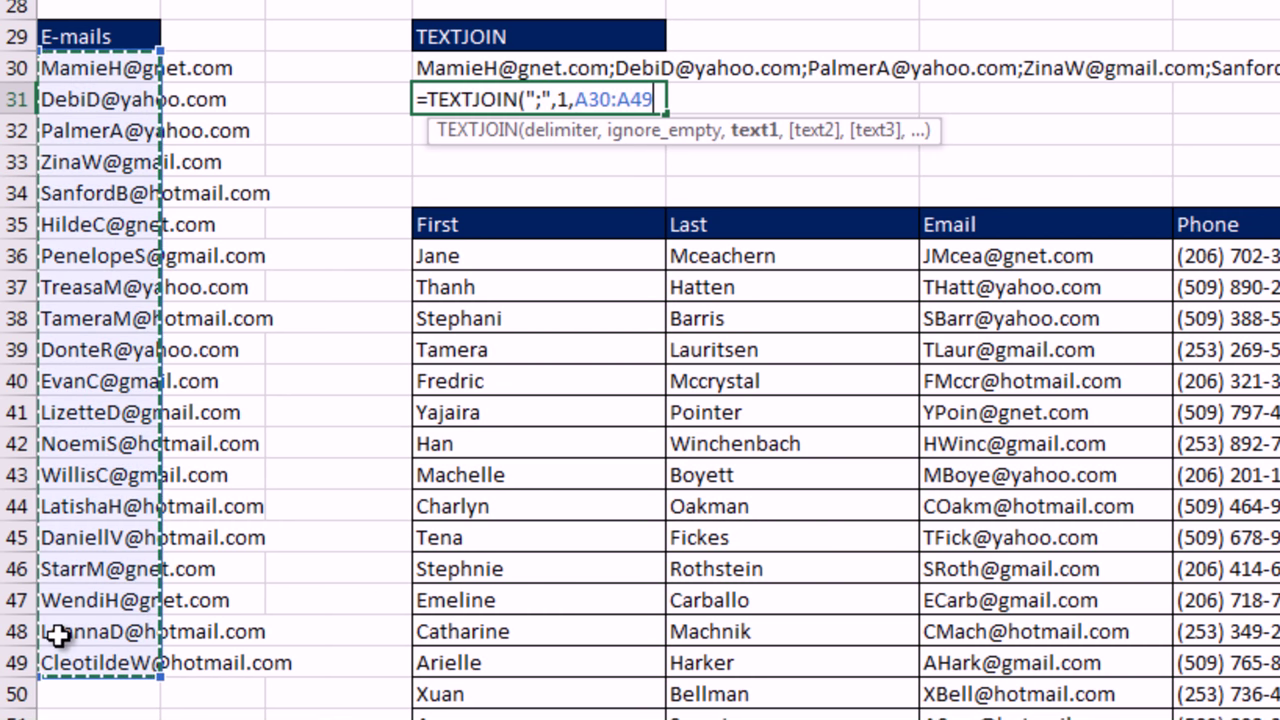
type(")")
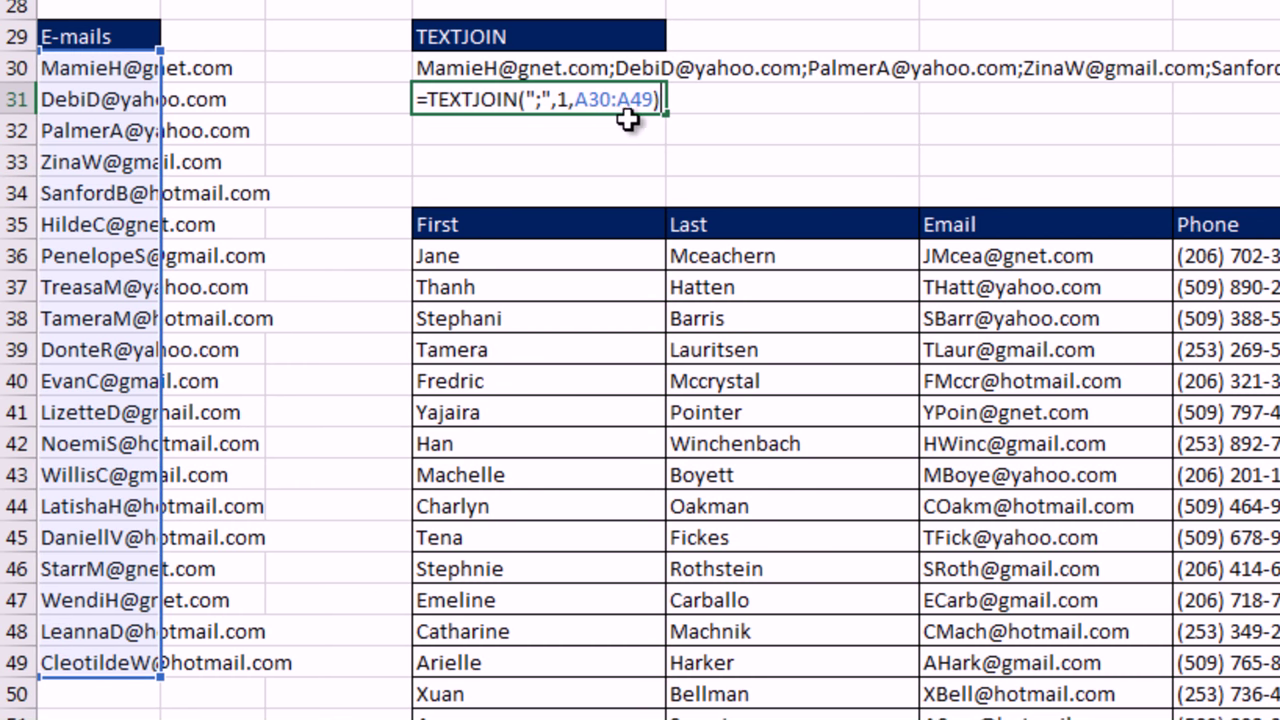
Step: Evaluate the D31 formula in place to copy its result, restore and enter the formula, and paste the copied text into D33
key("Home")
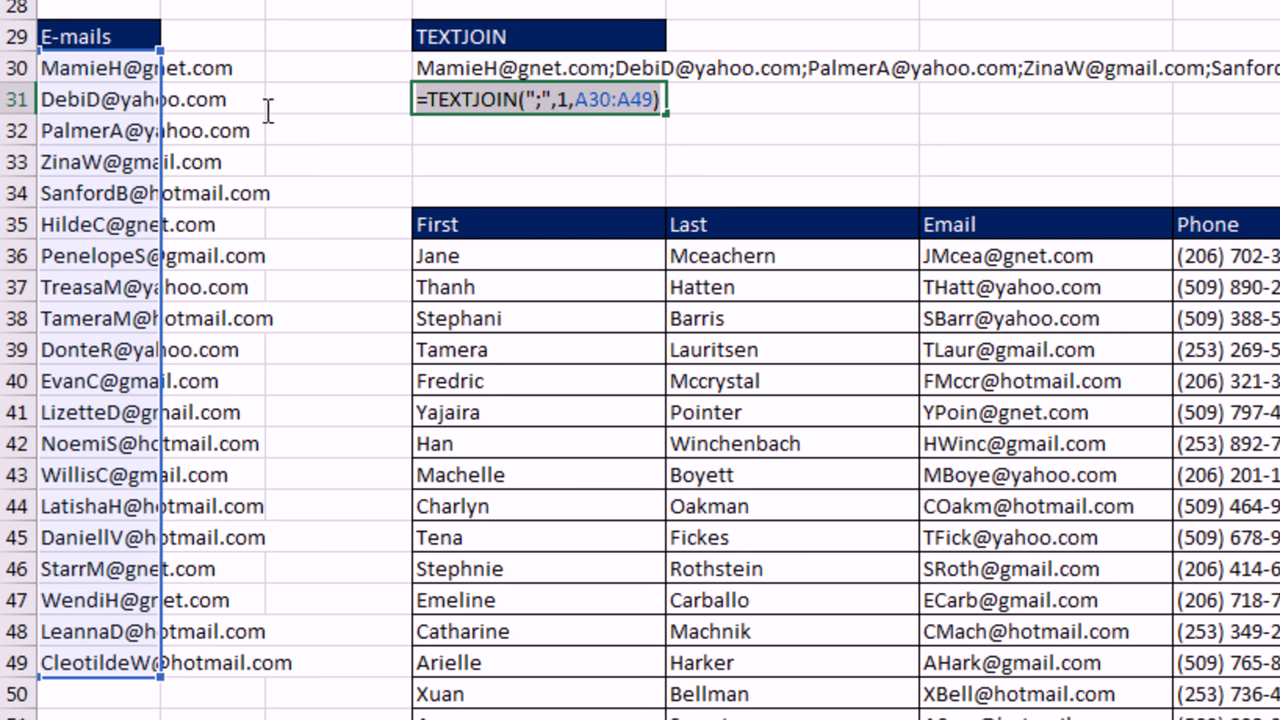
key("F9")
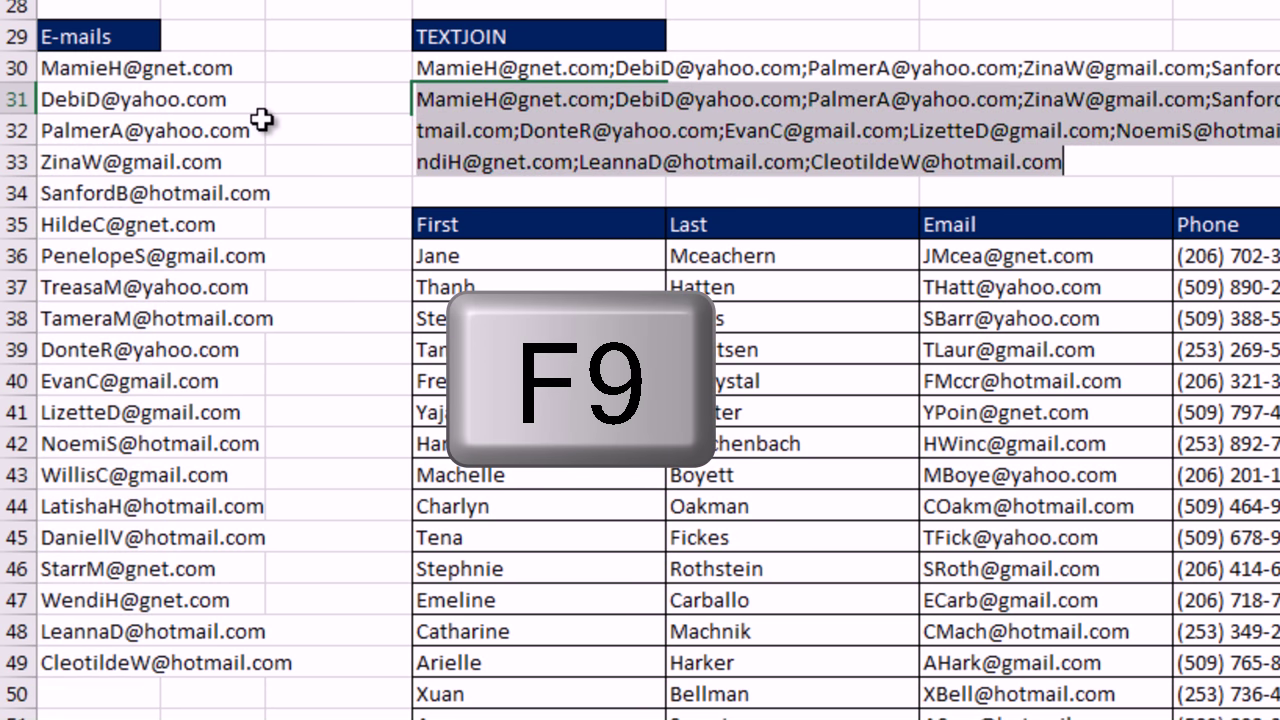
key("ctrl+c")
key("ctrl+z")
key("Return")
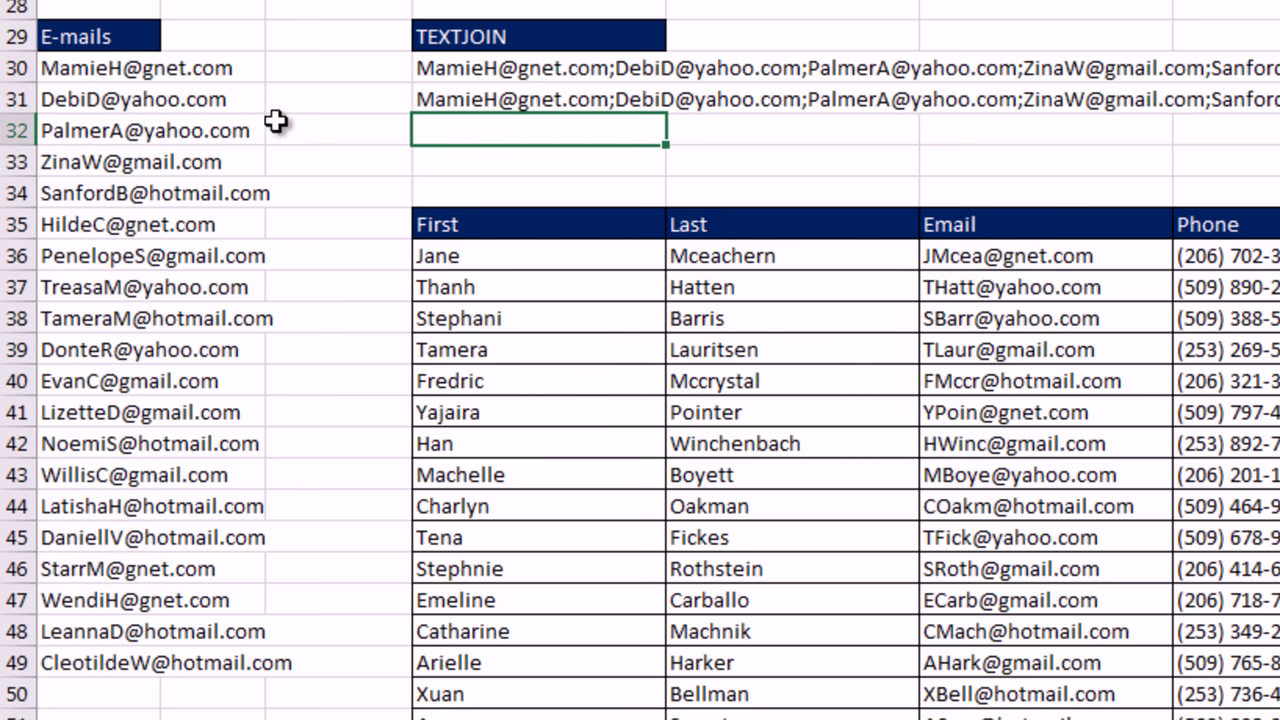
left_click(519, 166)
key("ctrl+v")
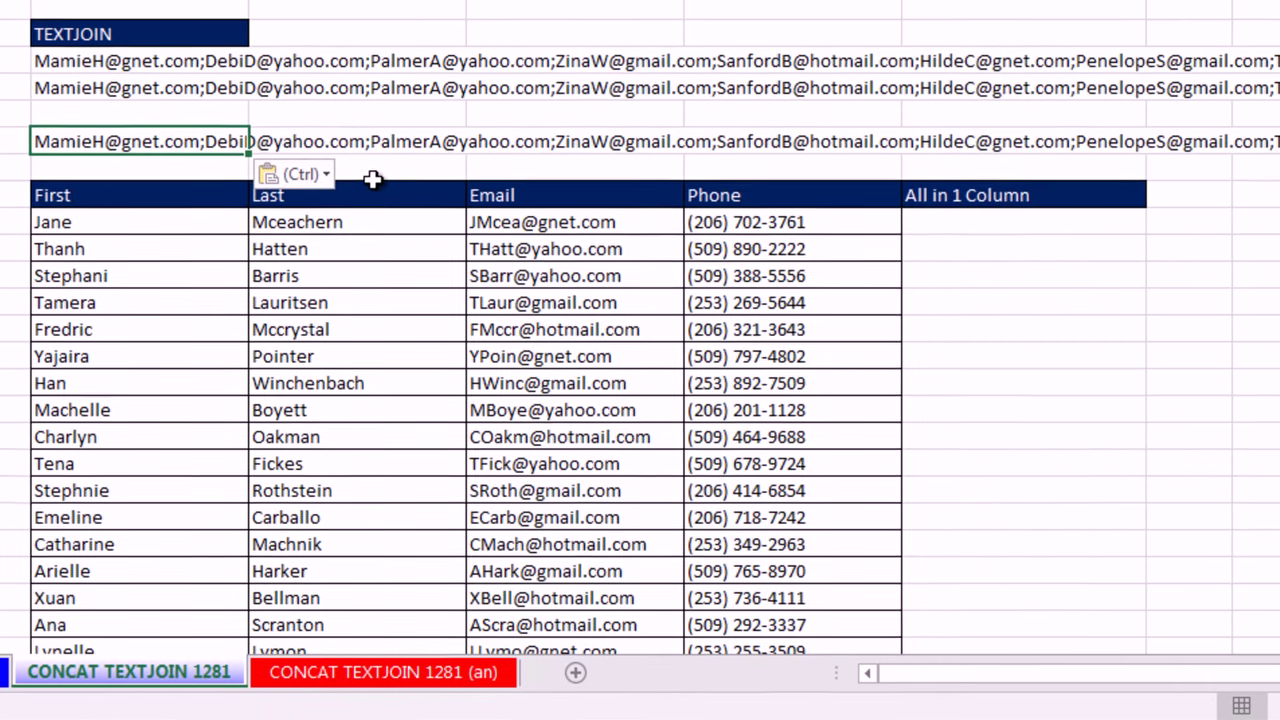
Step: Enter =TEXTJOIN(",",1,D36:G36) in H36 and fill it down the All in 1 Column list
scroll(348, 231, "down", 1)
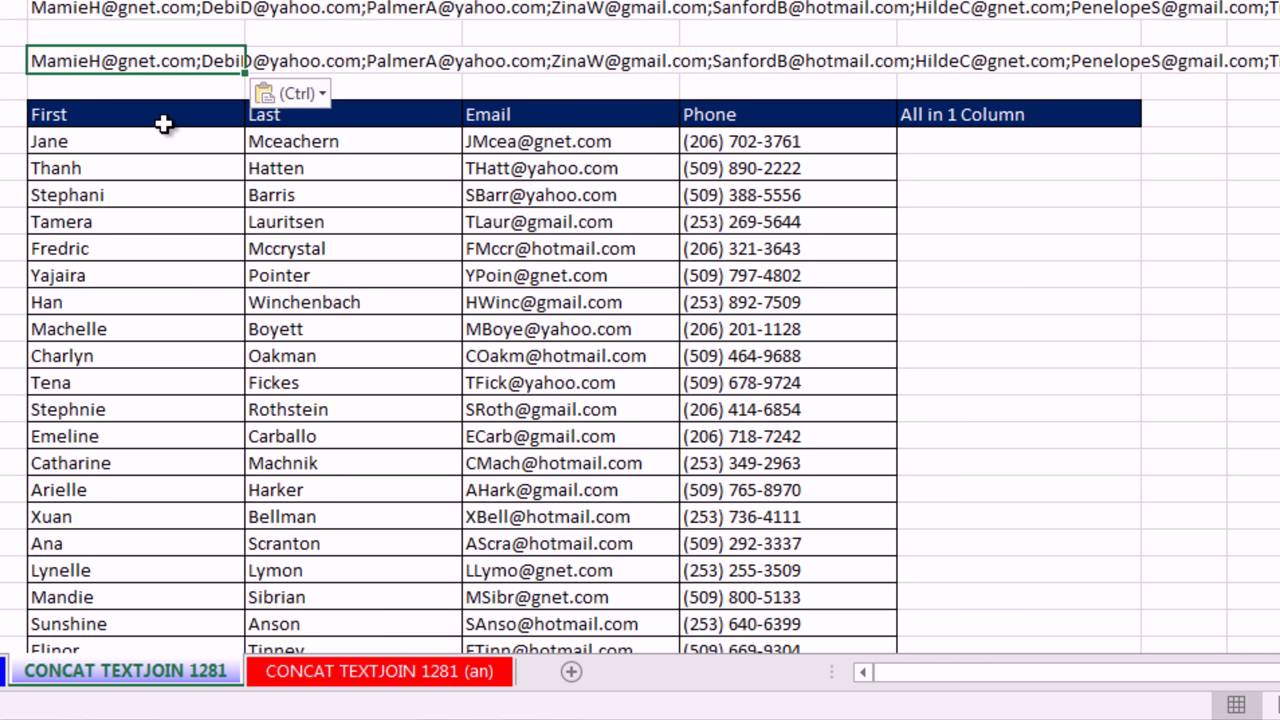
left_click(1120, 141)
type("=textj")
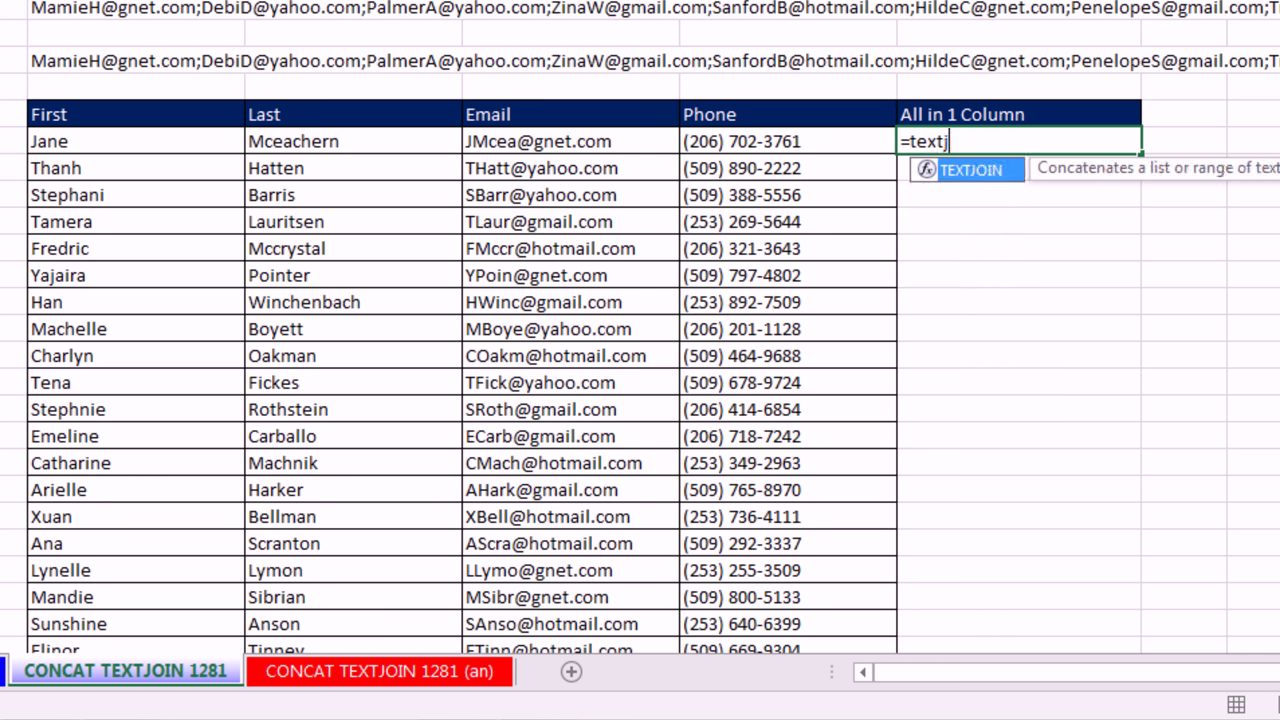
key("Tab")
type("\",\",")
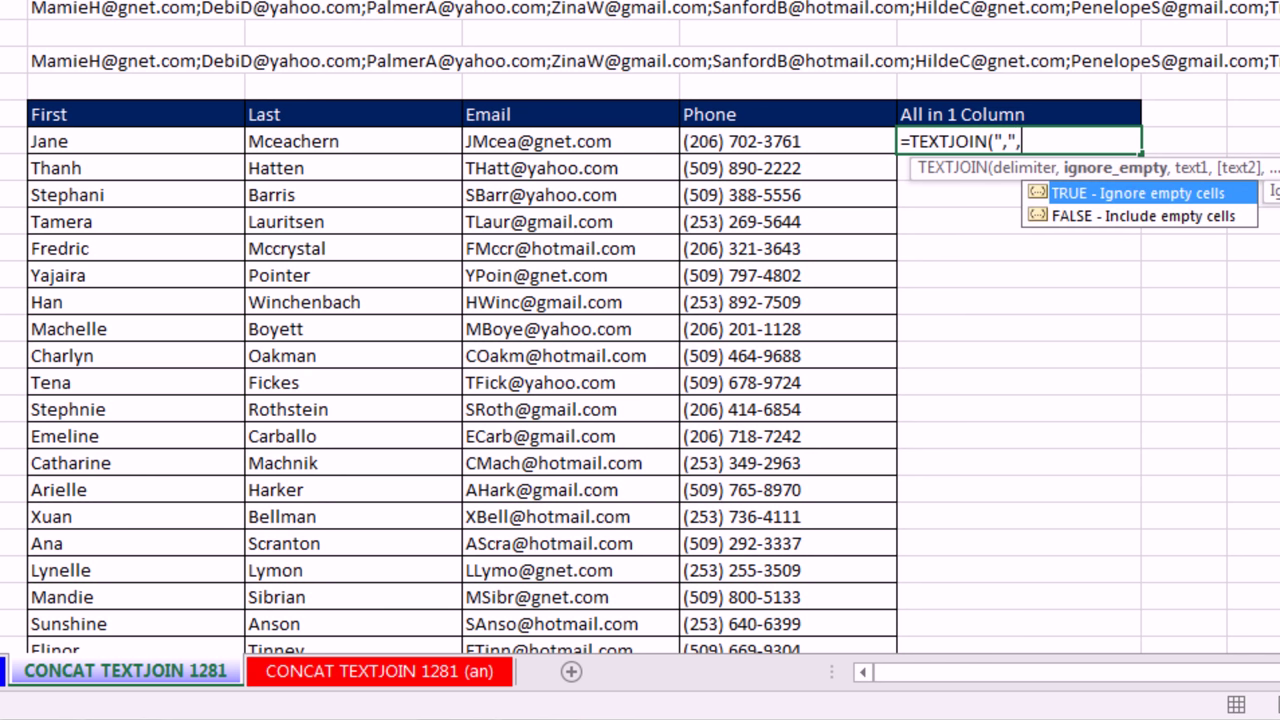
type("1,")
left_click_drag(91, 143, 760, 136)
type(")")
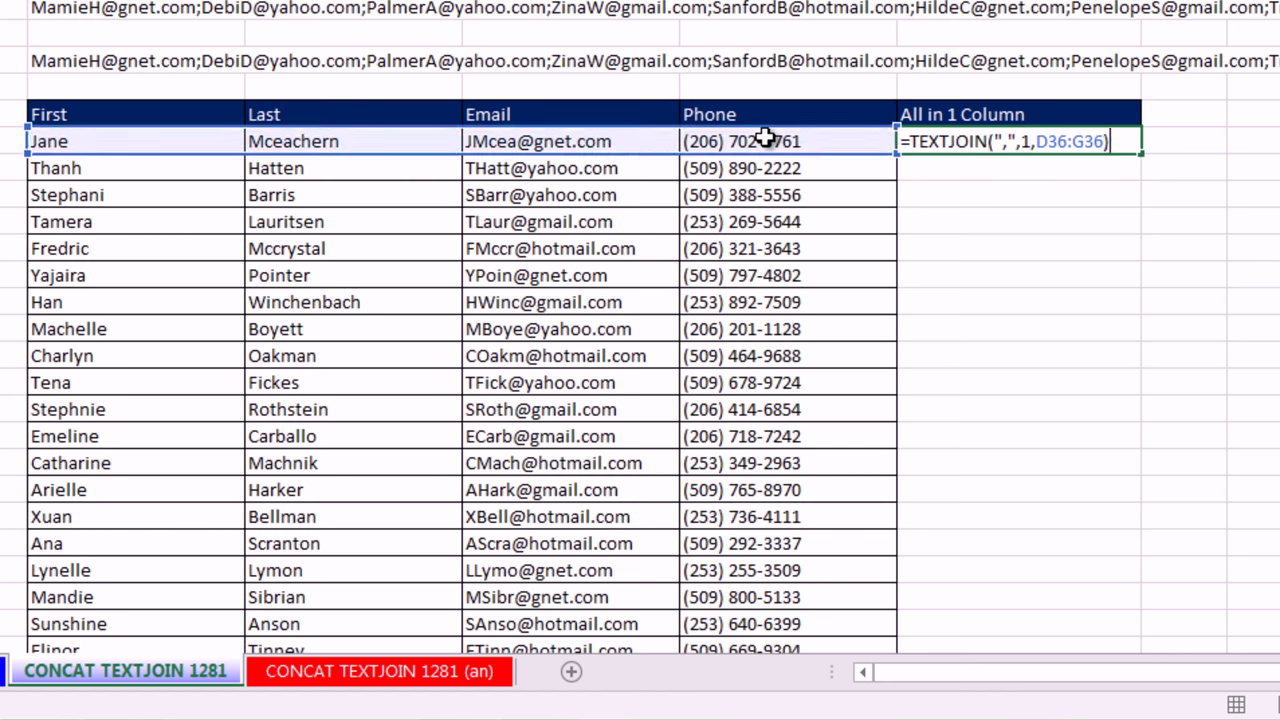
key("ctrl+Return")
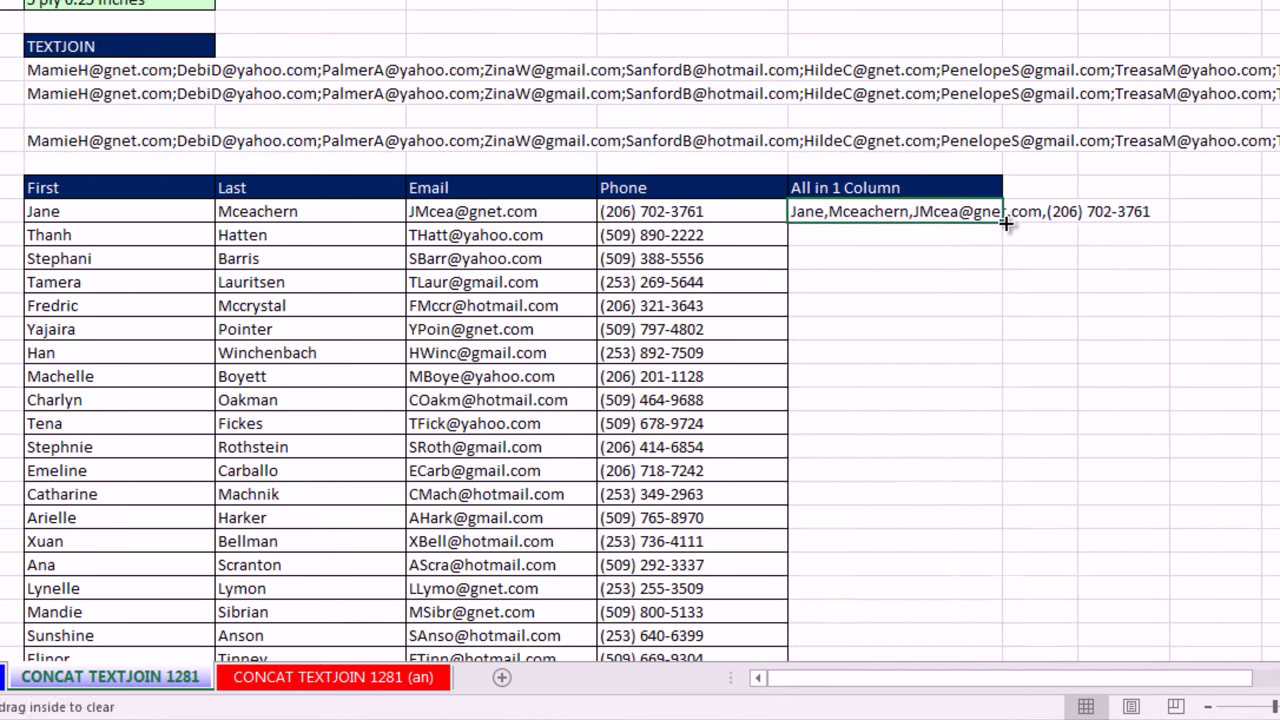
double_click(1028, 208)
Step: Review the TEXTJOIN formula in H42, the CONCAT formula in D20 and the TEXTJOIN formula in F12
double_click(863, 352)
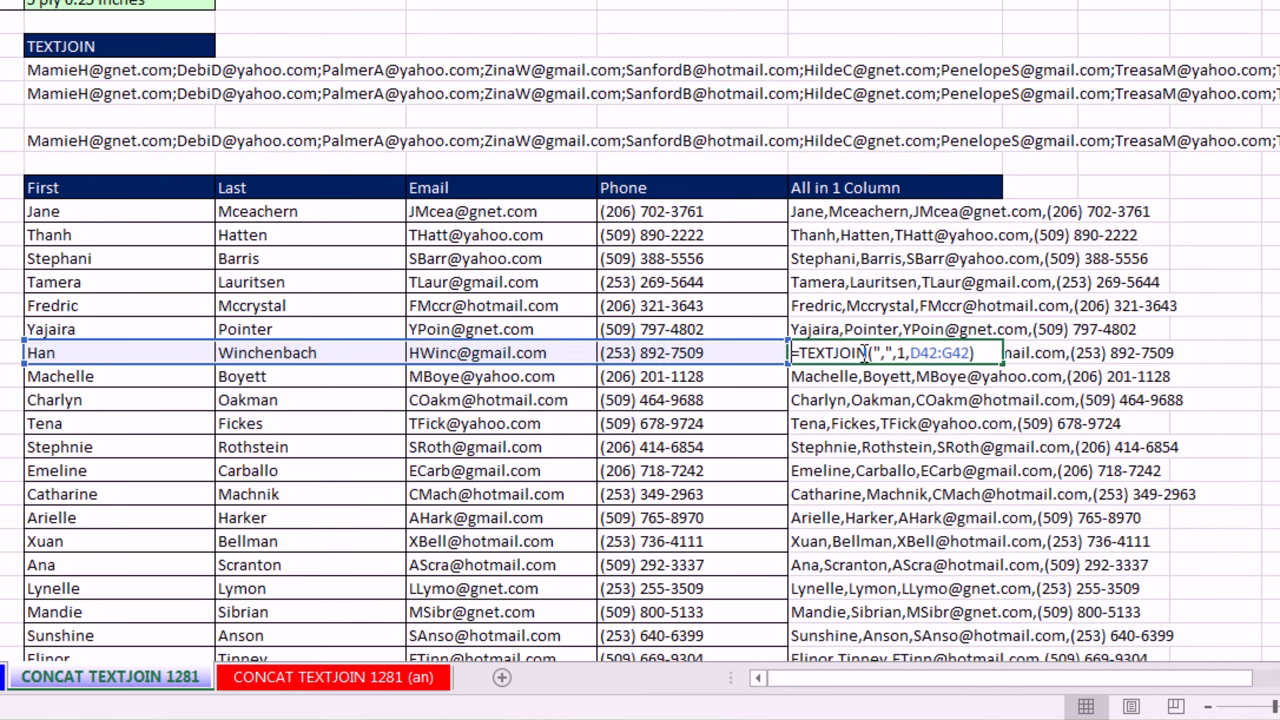
key("Escape")
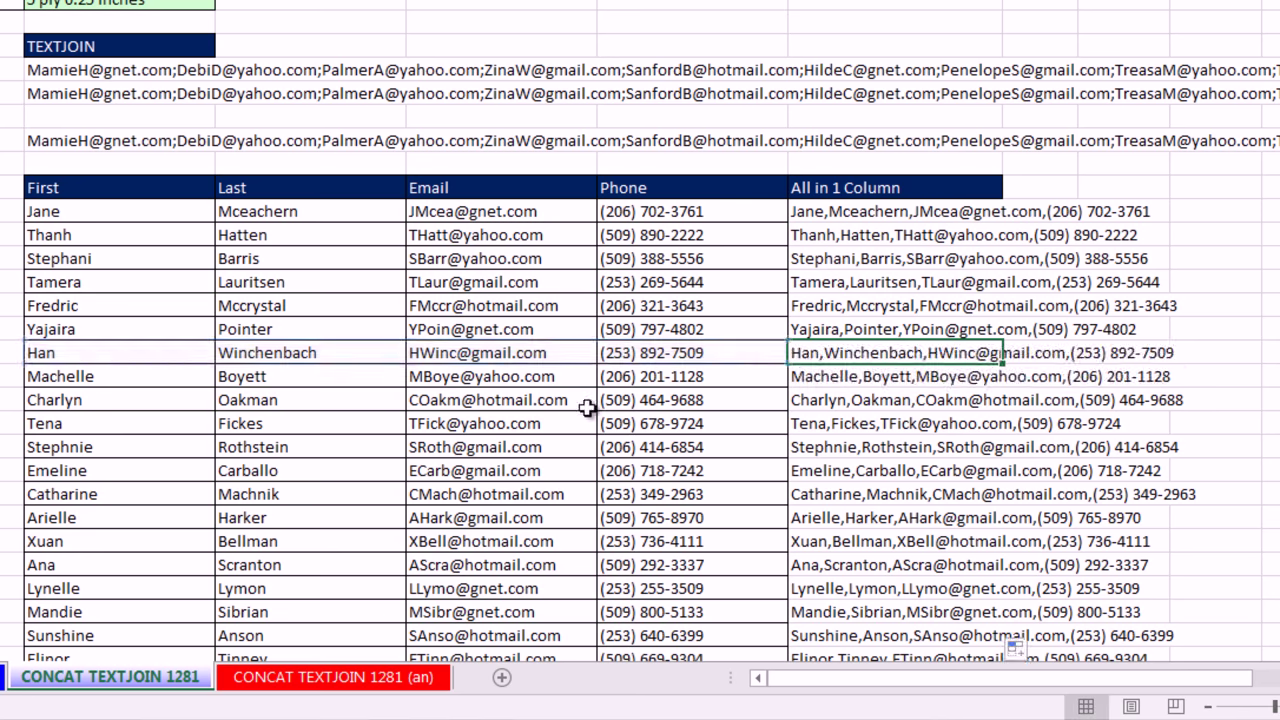
scroll(549, 403, "up", 5)
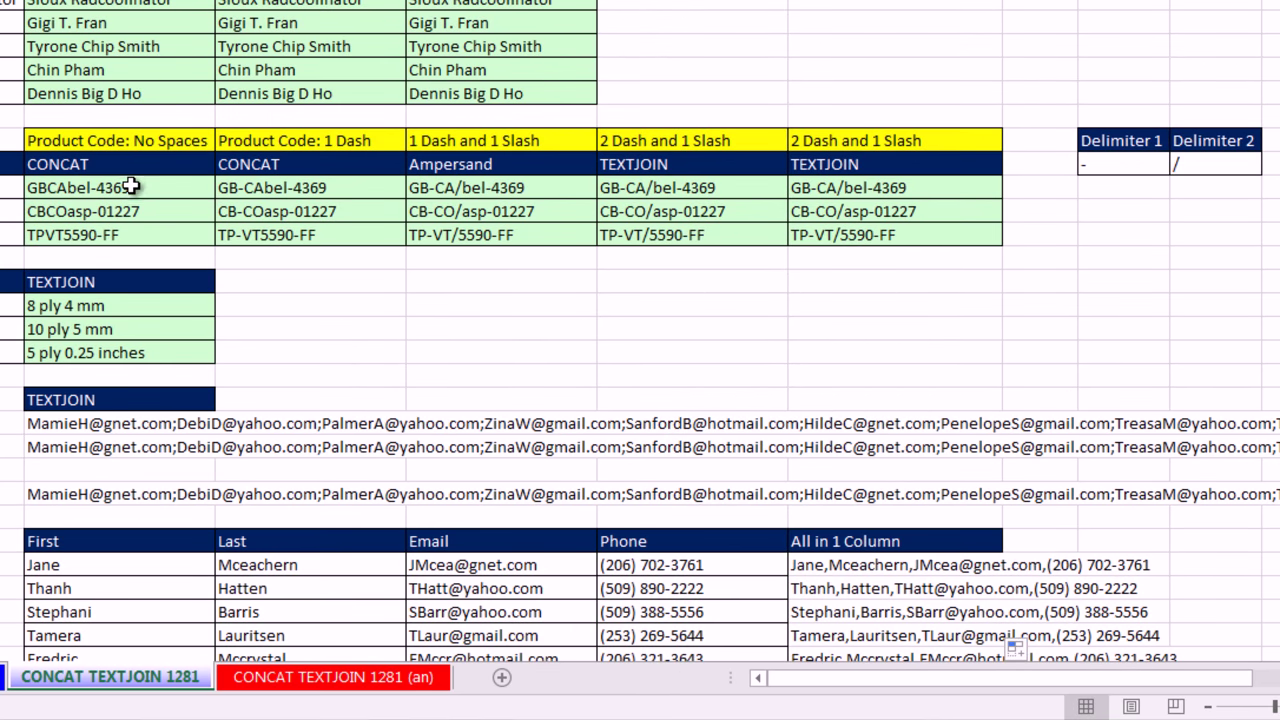
double_click(140, 188)
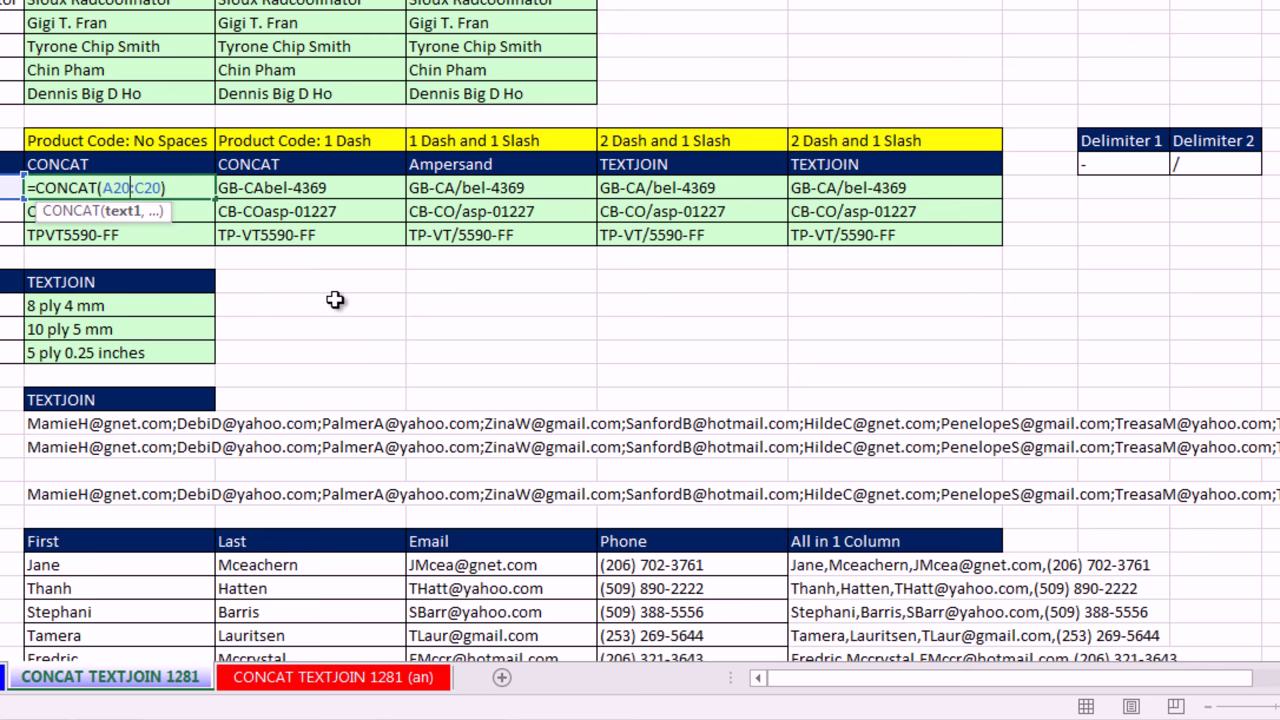
key("Escape")
scroll(443, 306, "up", 1)
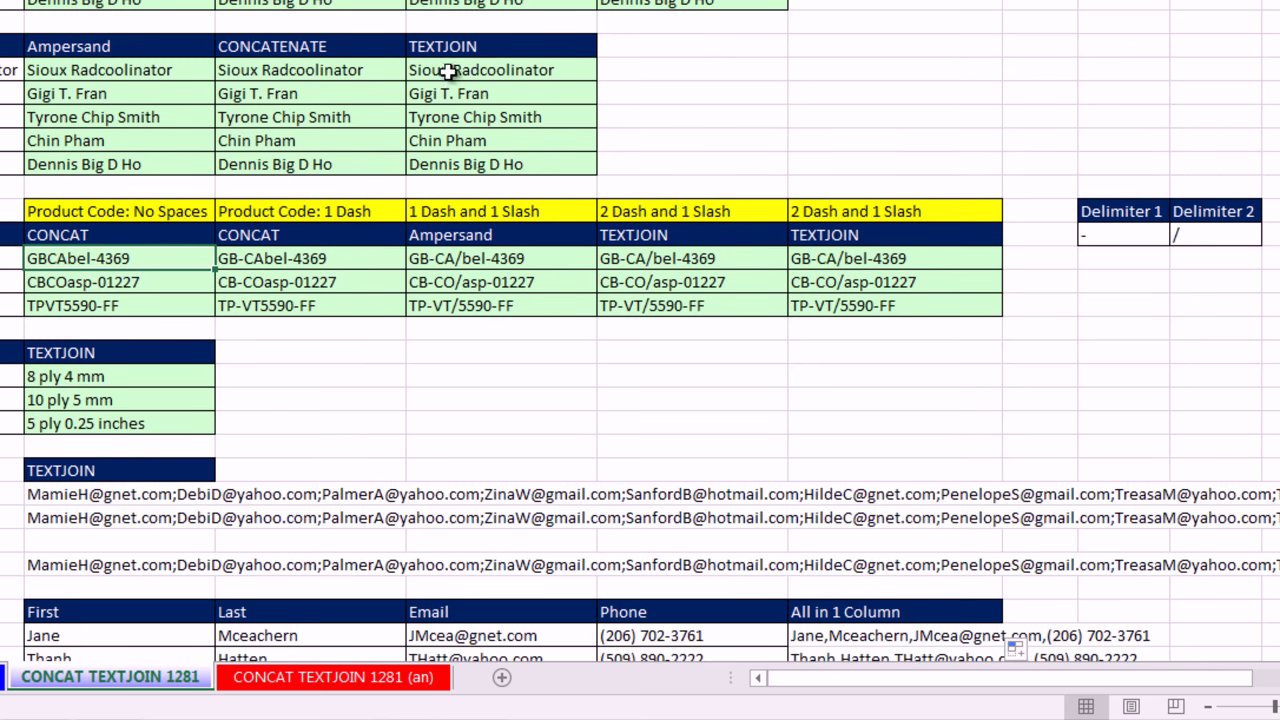
double_click(452, 70)
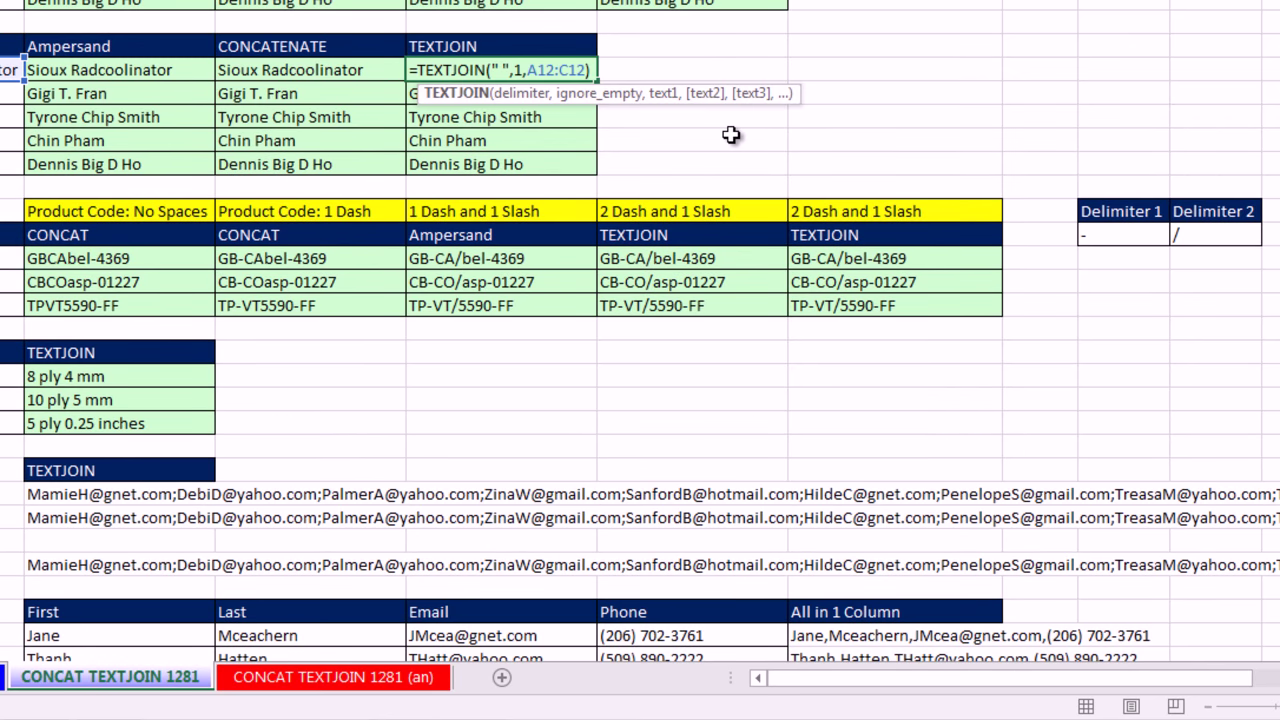